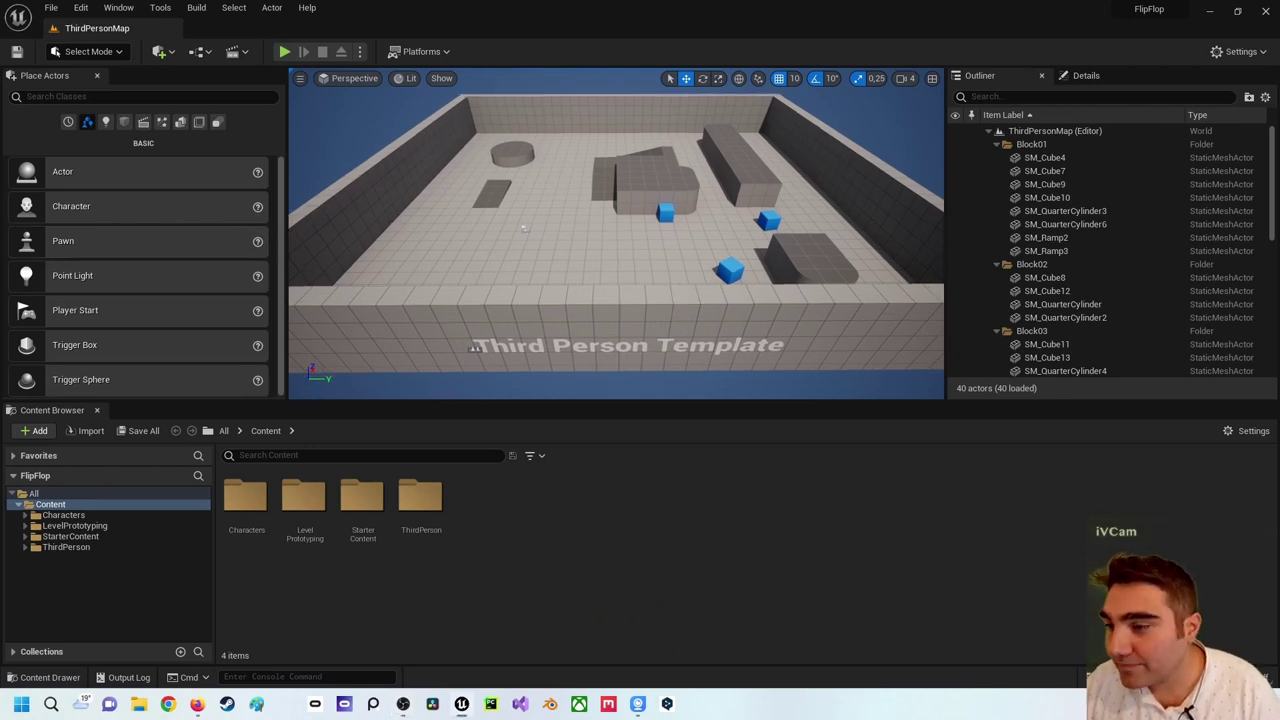
Fly to the start area and move the PlayerStart just in front of the blue-cube block
left_click_drag(572, 258, 572, 220)
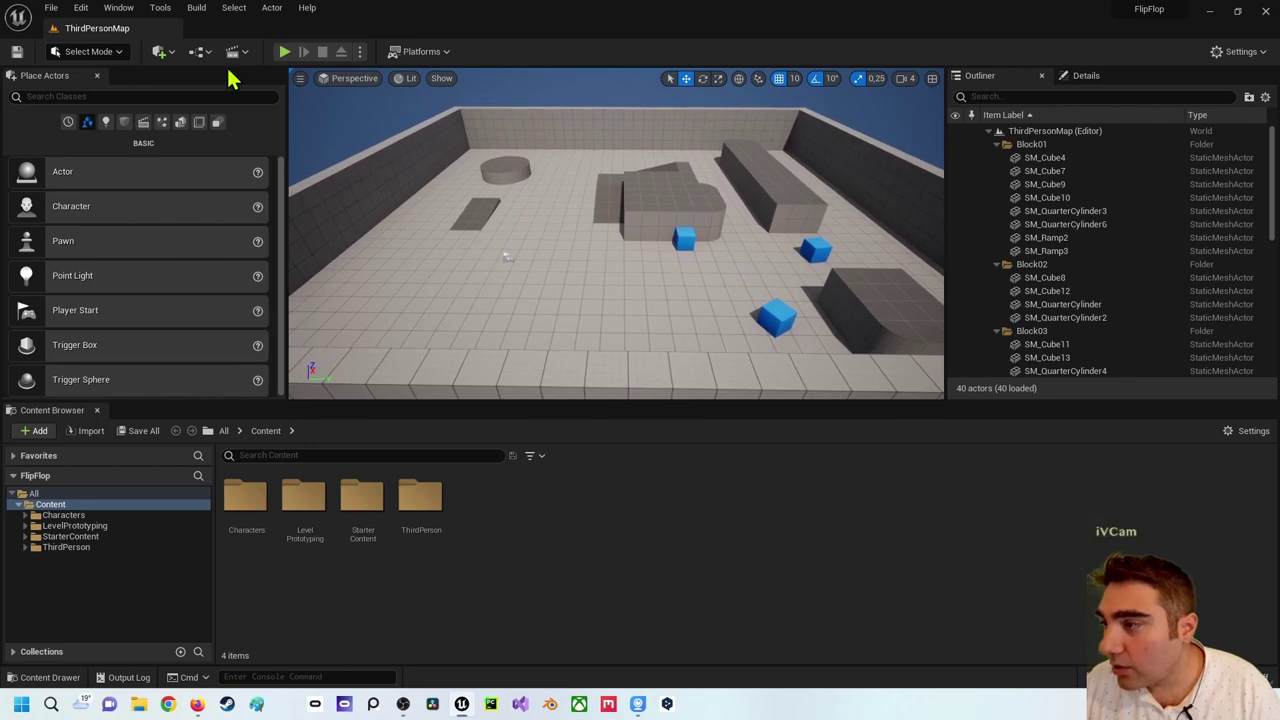
right_click_drag(671, 238, 671, 200)
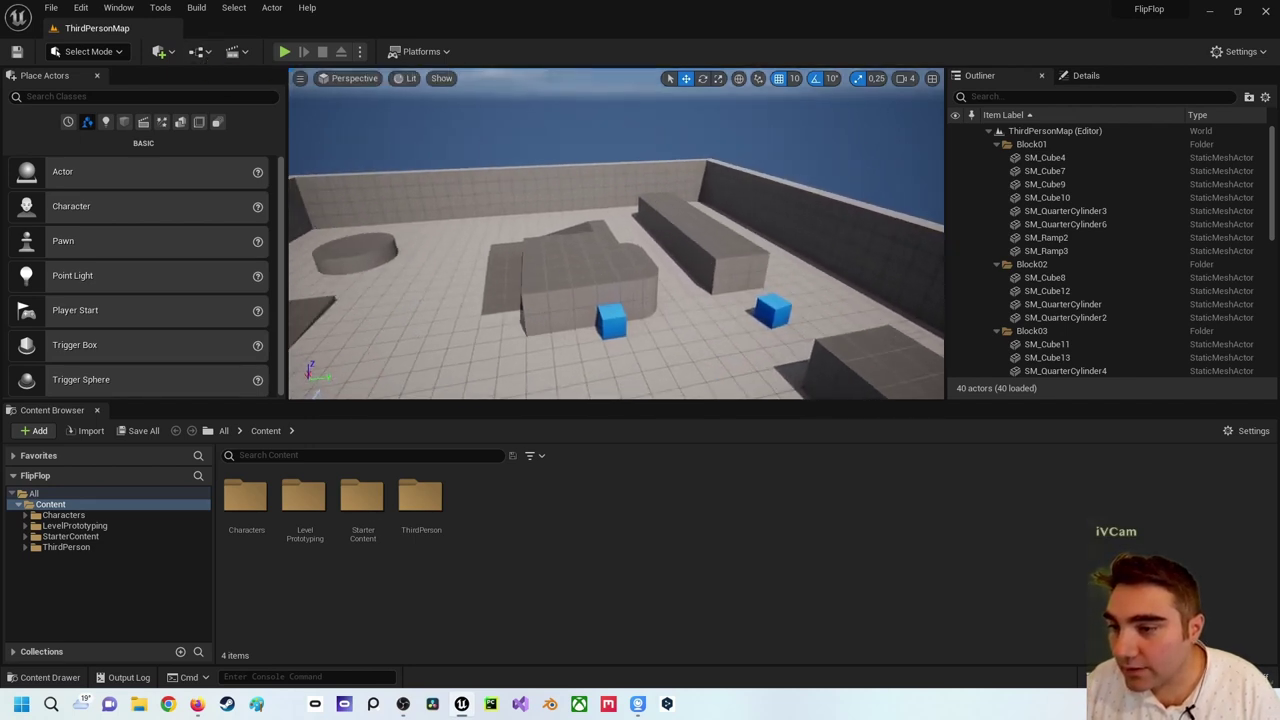
right_click_drag(610, 236, 610, 276)
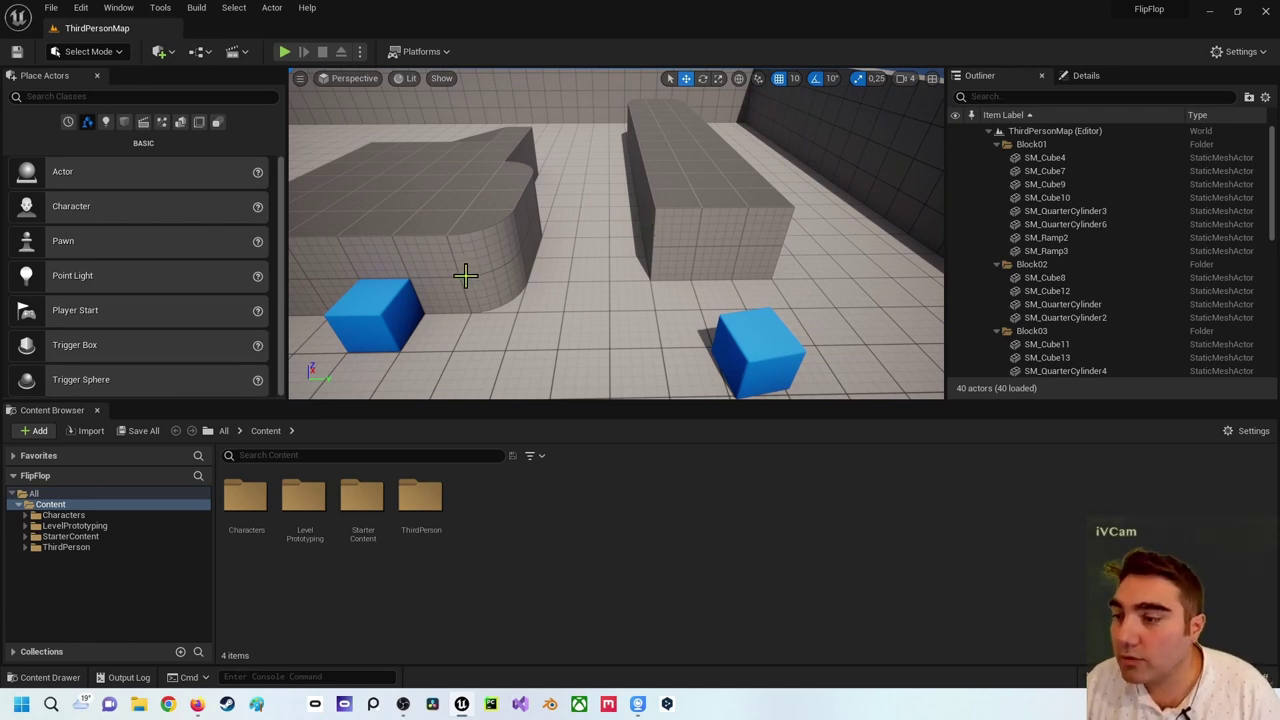
right_click_drag(465, 275, 400, 270)
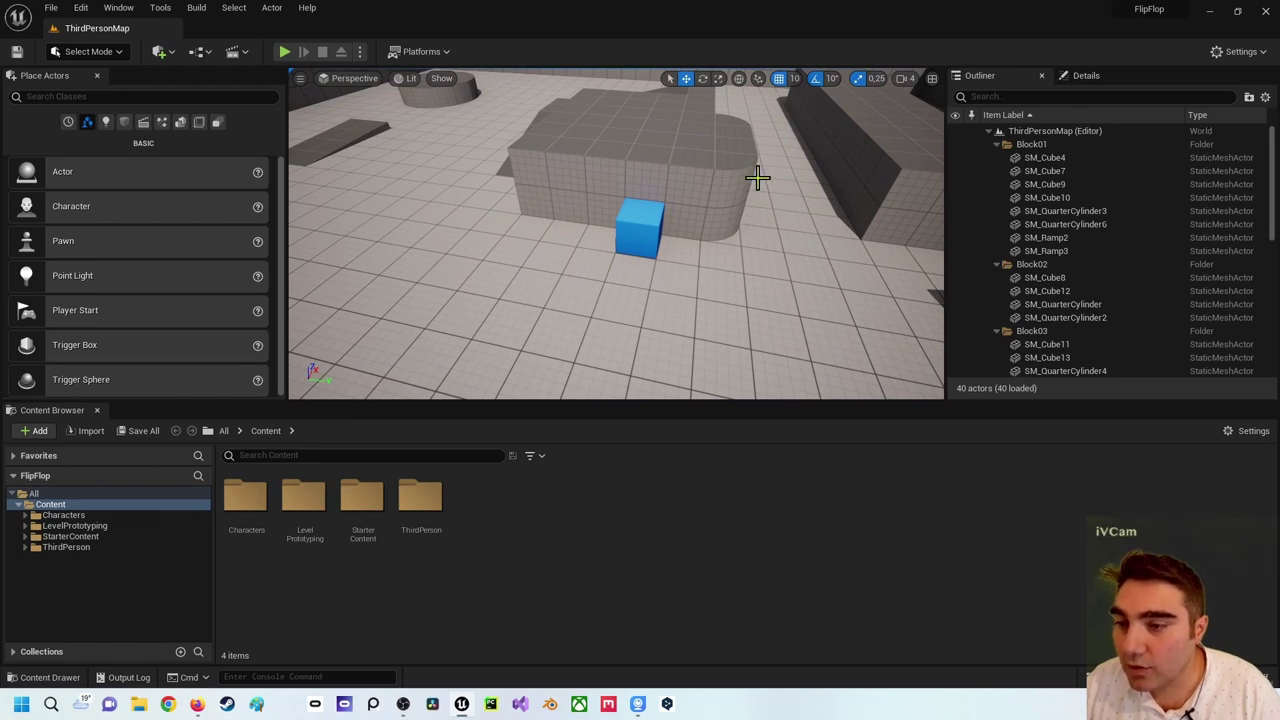
mouse_move(421, 254)
right_mouse_down()
mouse_move(380, 240)
mouse_move(403, 237)
right_mouse_up()
left_click(403, 237)
left_click_drag(428, 245, 877, 290)
right_click_drag(877, 290, 877, 290)
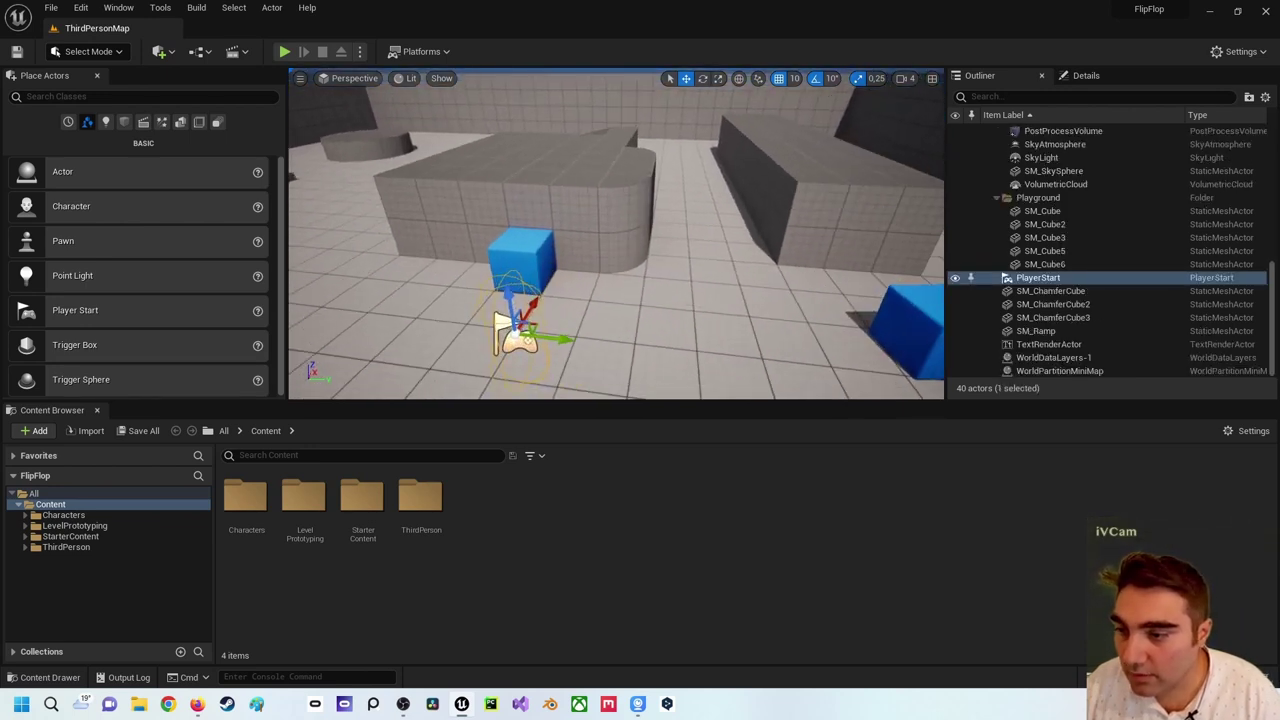
Fly the view past the block toward the gap and browse the editor panel list
right_click_drag(714, 257, 714, 257)
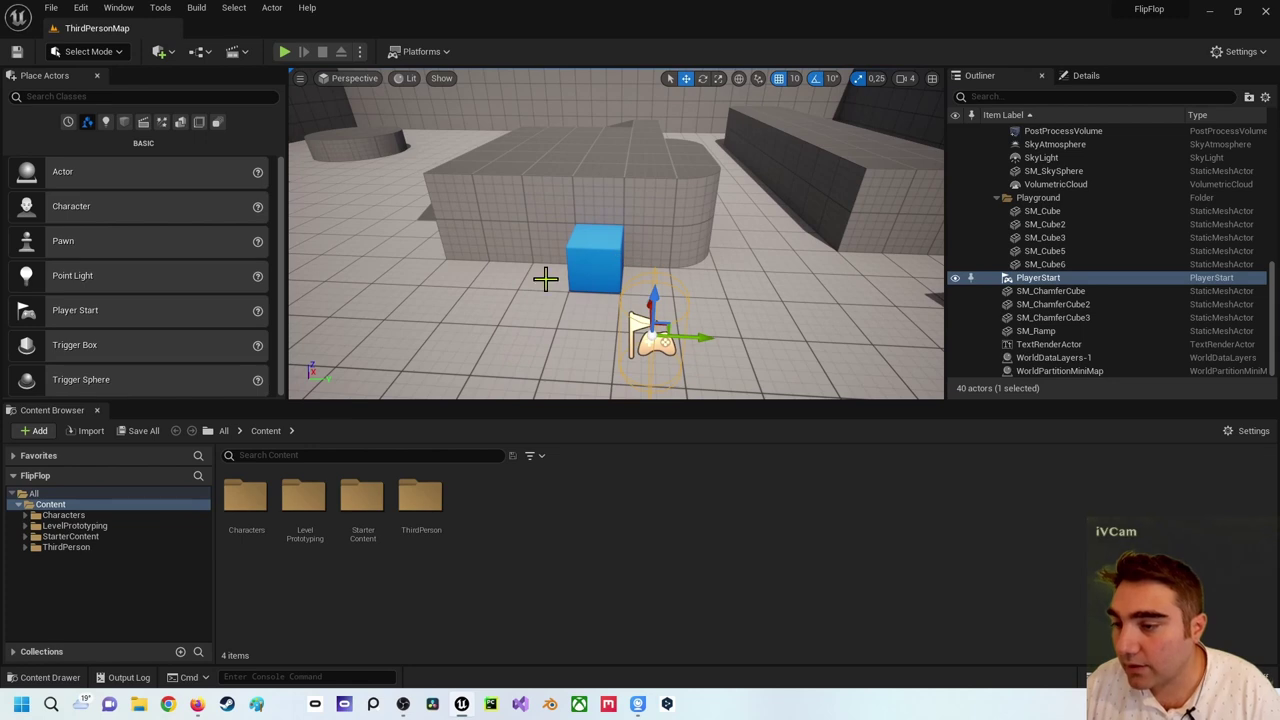
right_click_drag(485, 180, 240, 168)
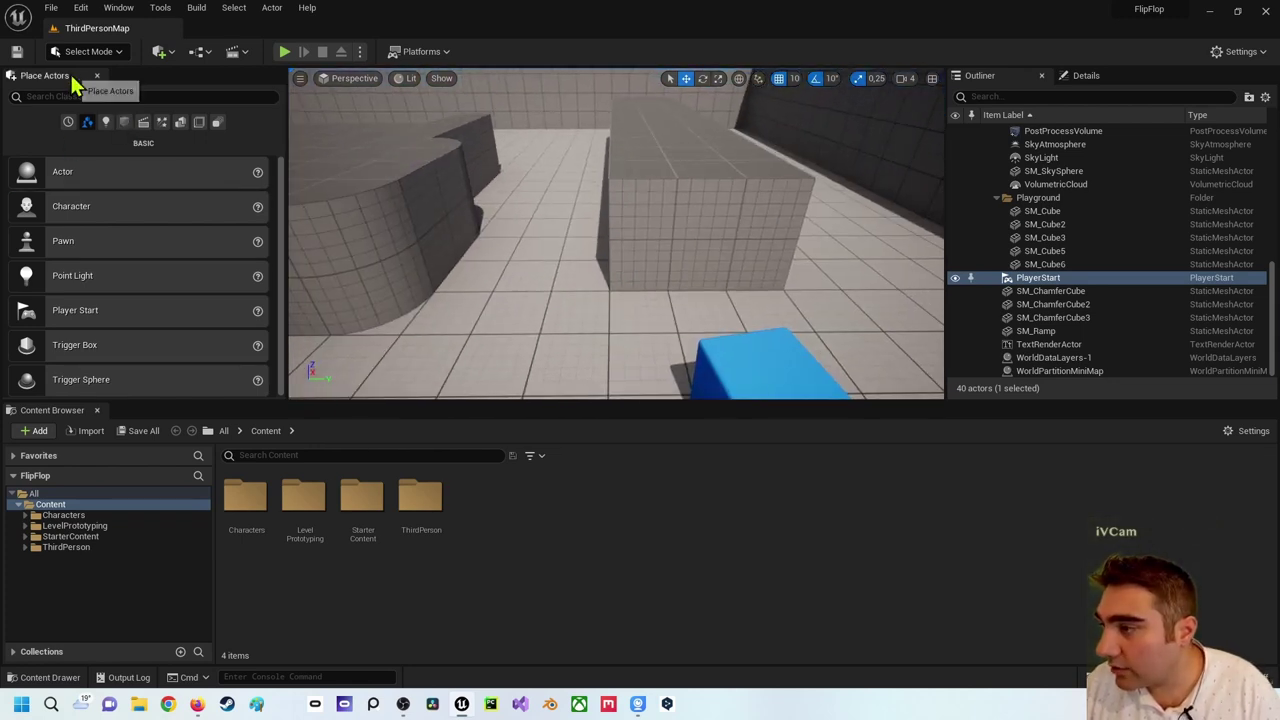
left_click(115, 9)
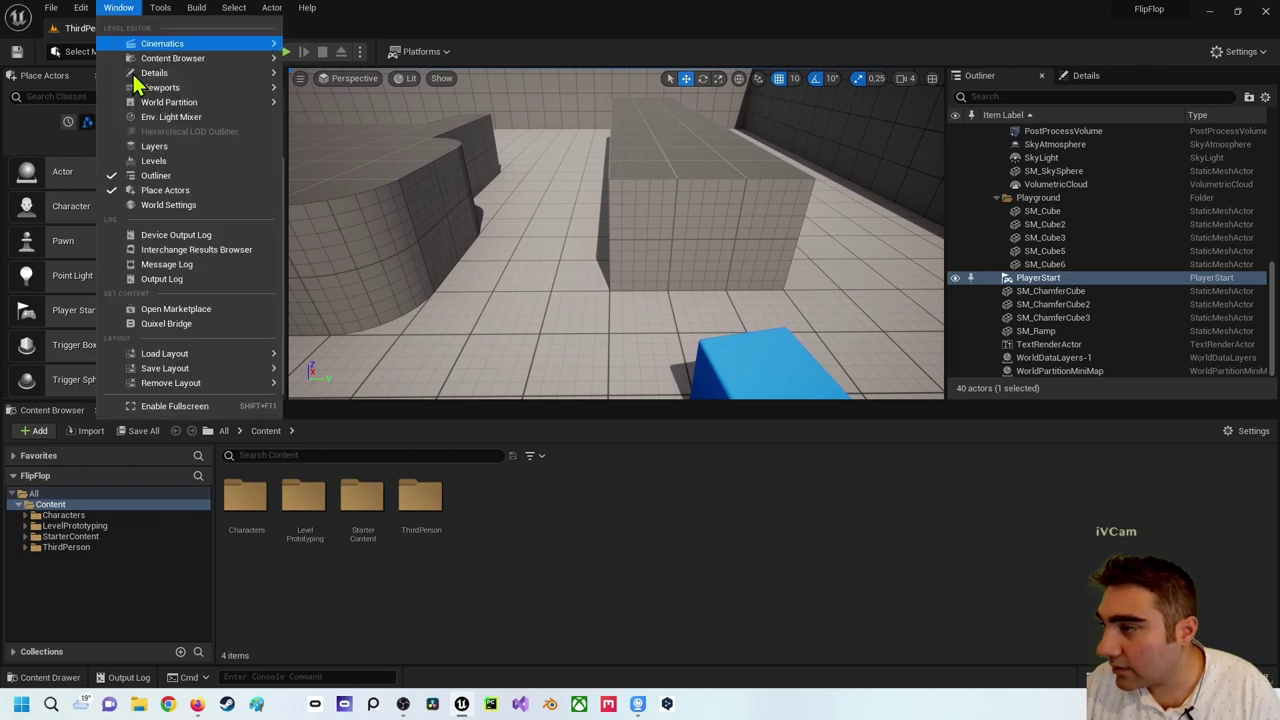
left_click(57, 160)
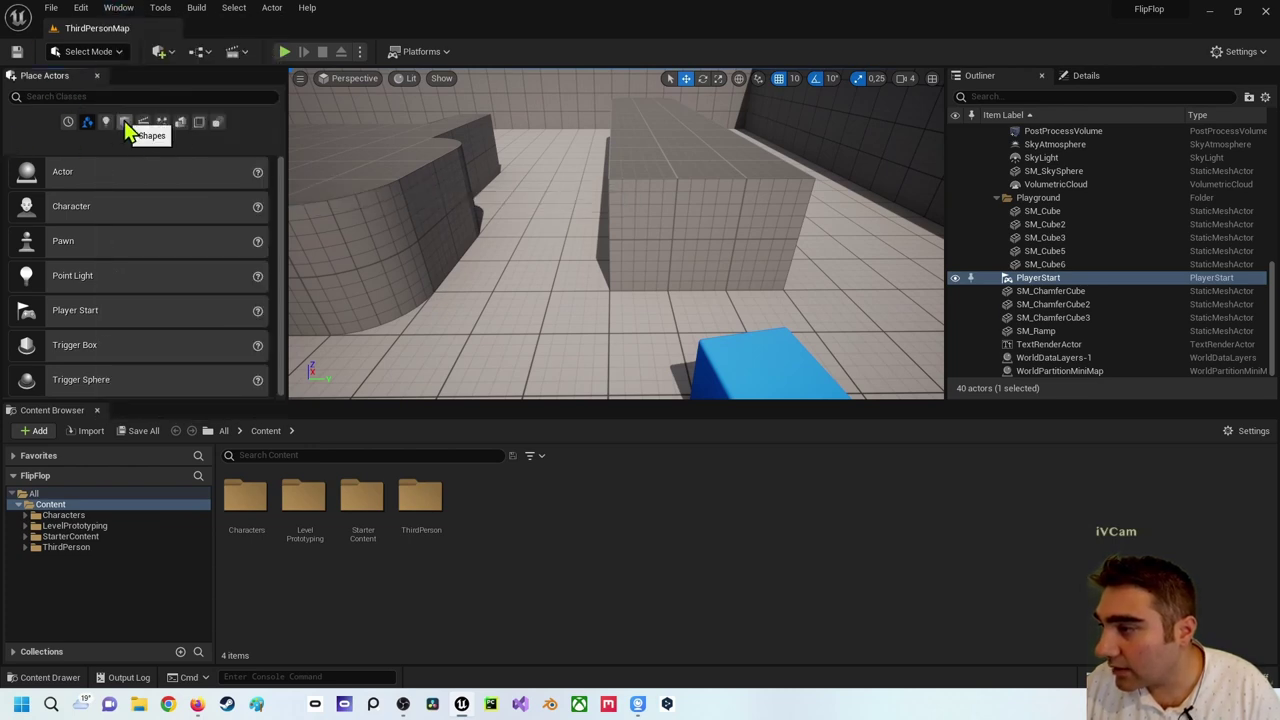
Place a Cube from Shapes between the two blocks and focus the view on it
left_click(125, 122)
mouse_move(100, 168)
left_mouse_down()
mouse_move(545, 270)
mouse_move(532, 162)
left_mouse_up()
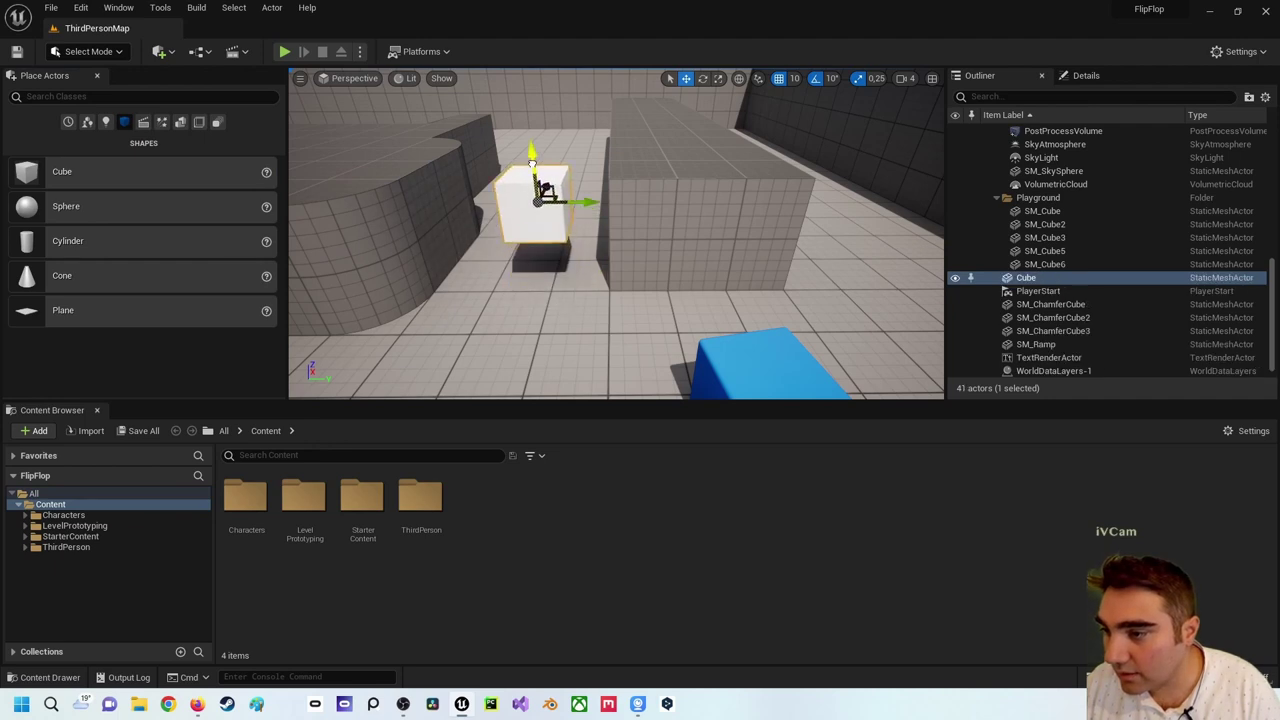
key("r")
key("f")
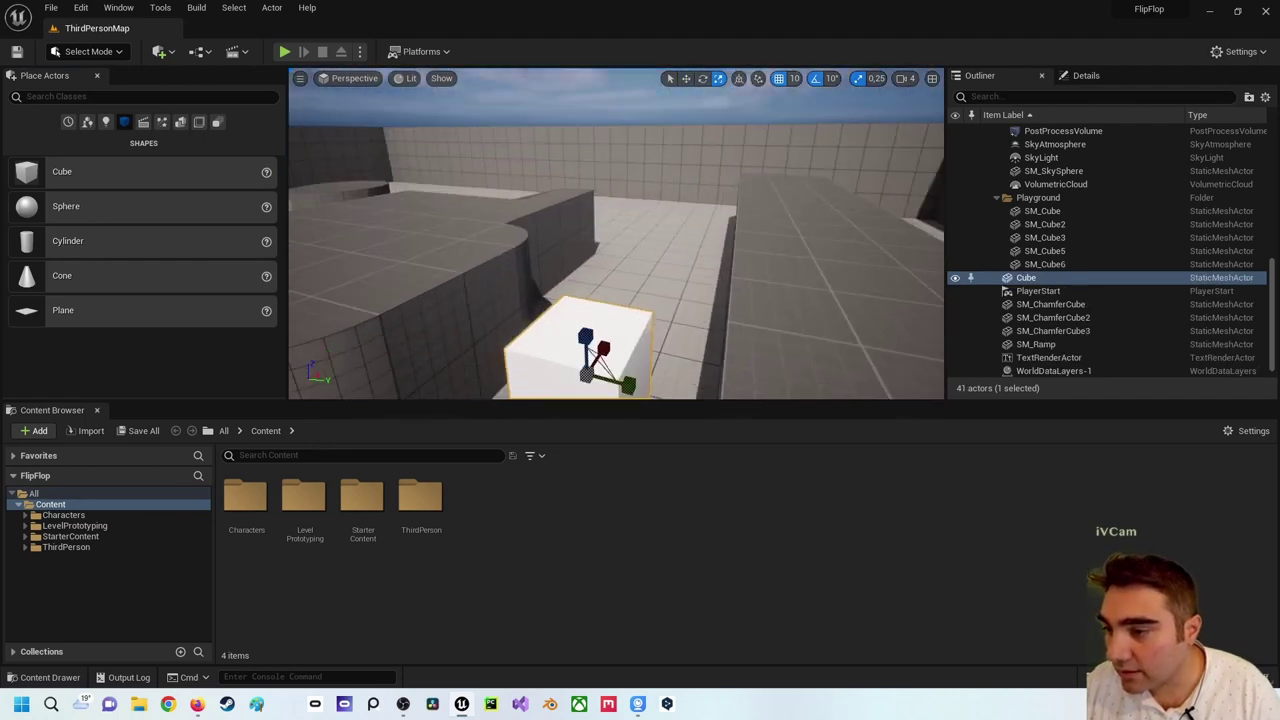
Scale the cube into a thin, wide, tall wall slab
left_click_drag(581, 198, 581, 198, "alt")
left_click_drag(634, 234, 631, 235)
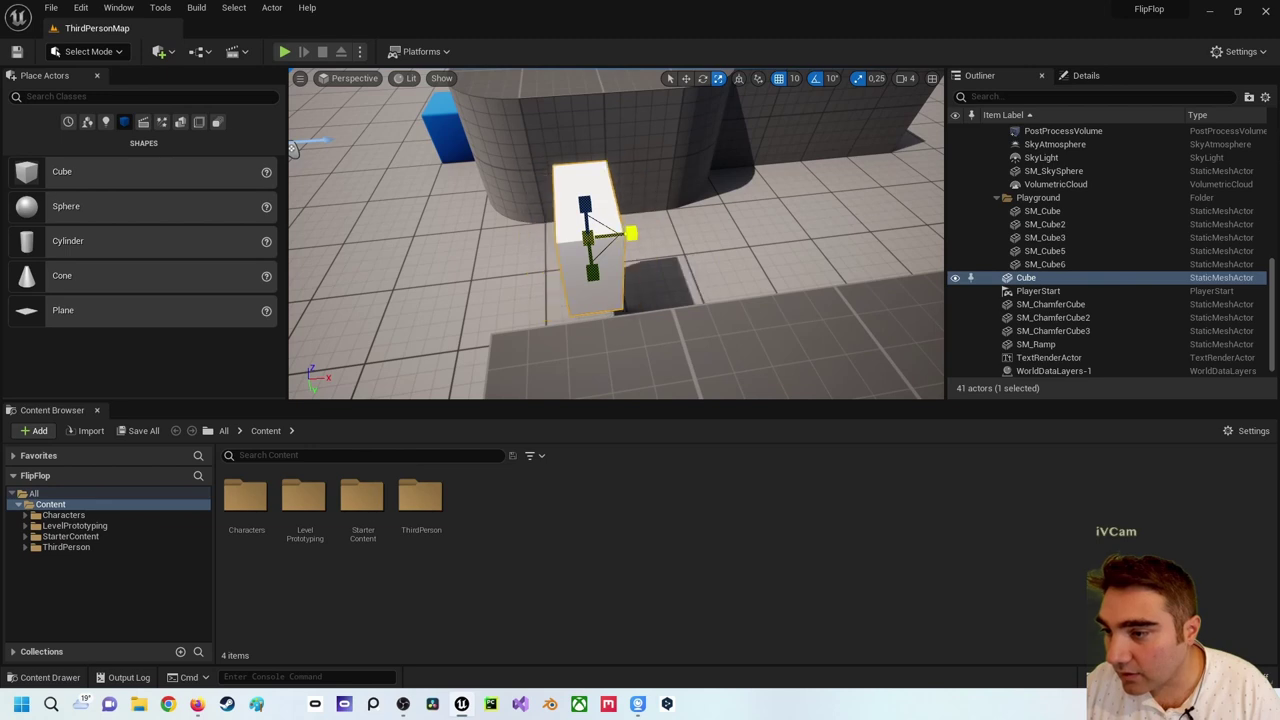
right_click_drag(634, 234, 640, 230)
right_click_drag(738, 232, 738, 232)
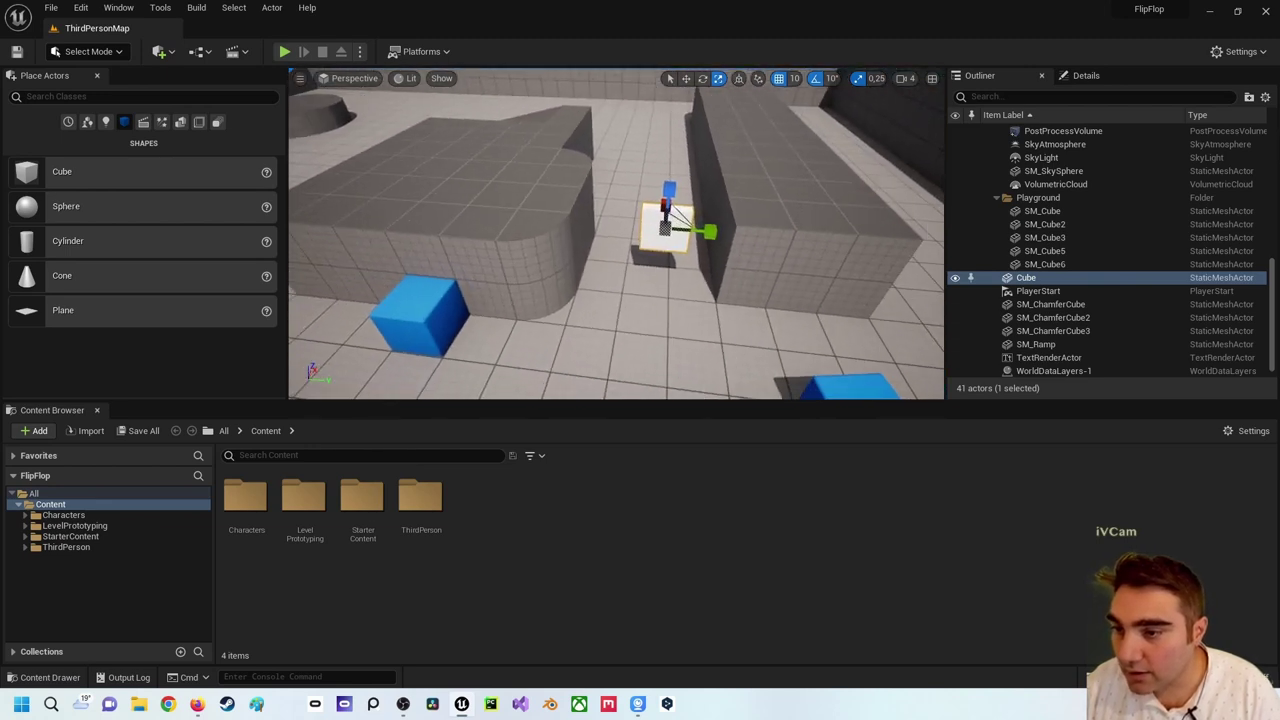
left_click_drag(707, 231, 727, 231)
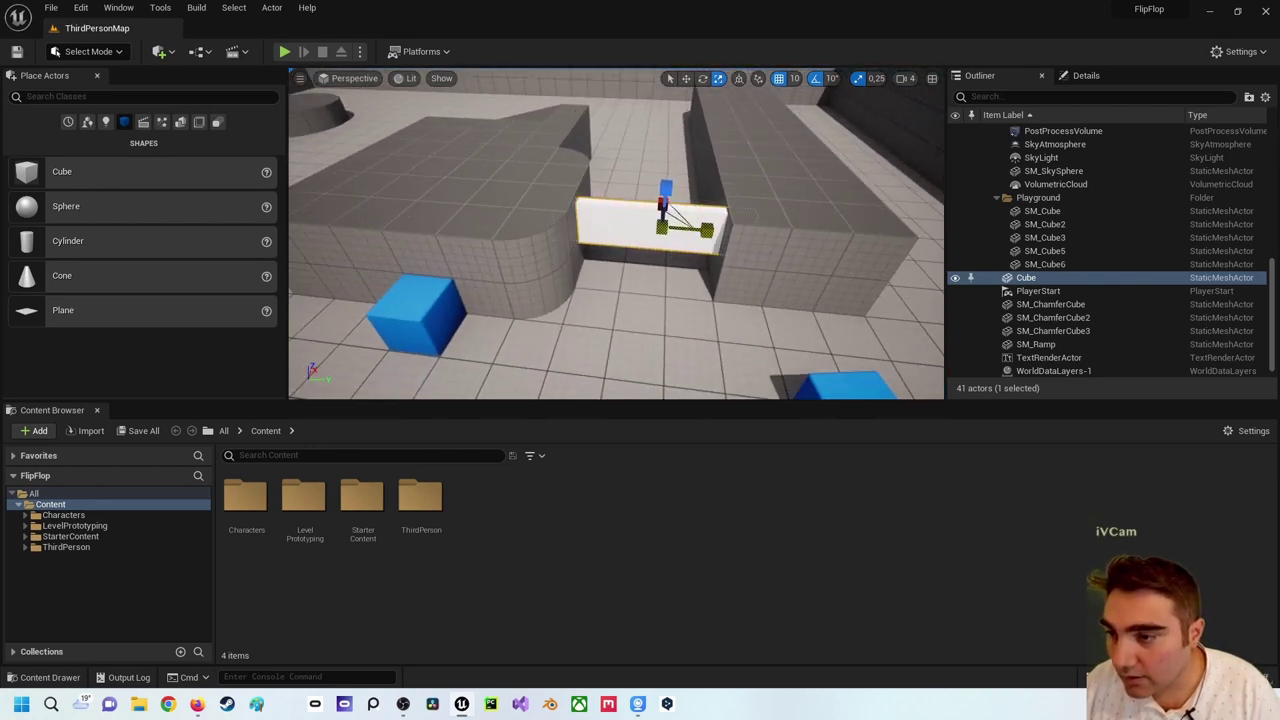
mouse_move(659, 190)
left_mouse_down()
mouse_move(659, 165)
mouse_move(673, 210)
left_mouse_up()
Slide the wall left so it fills the gap between the blocks
key("w")
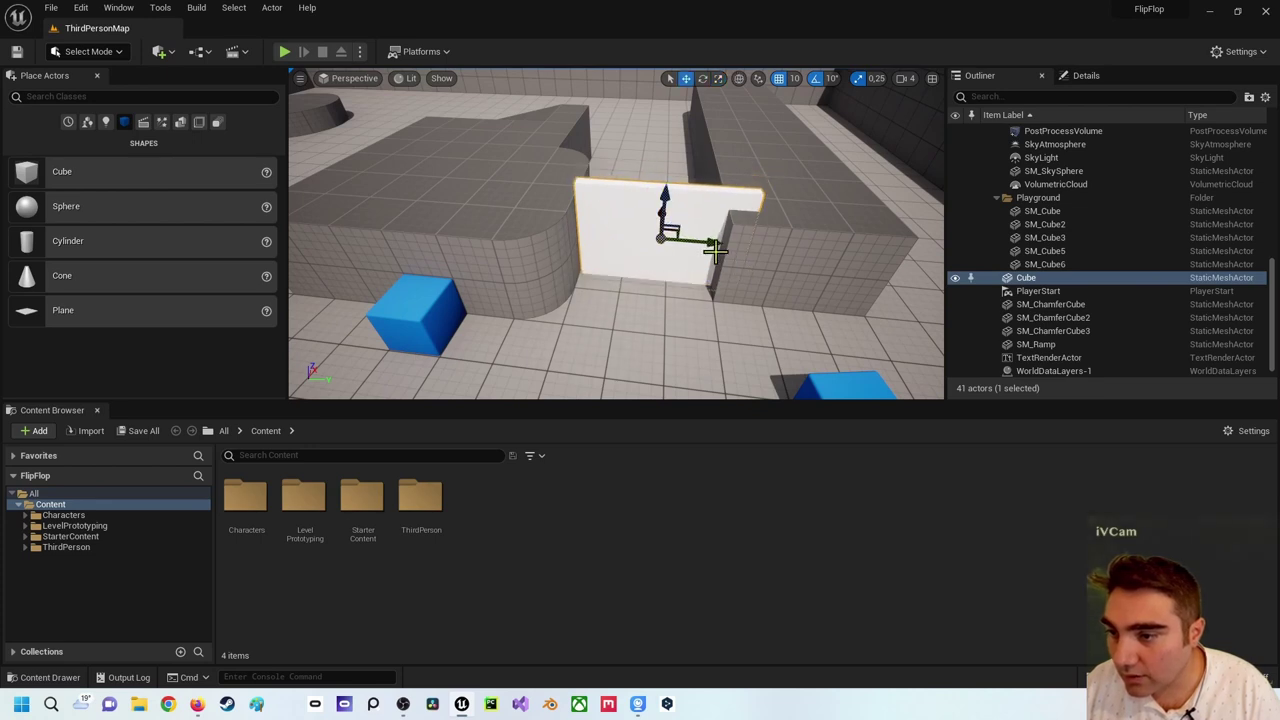
left_click_drag(715, 250, 682, 238)
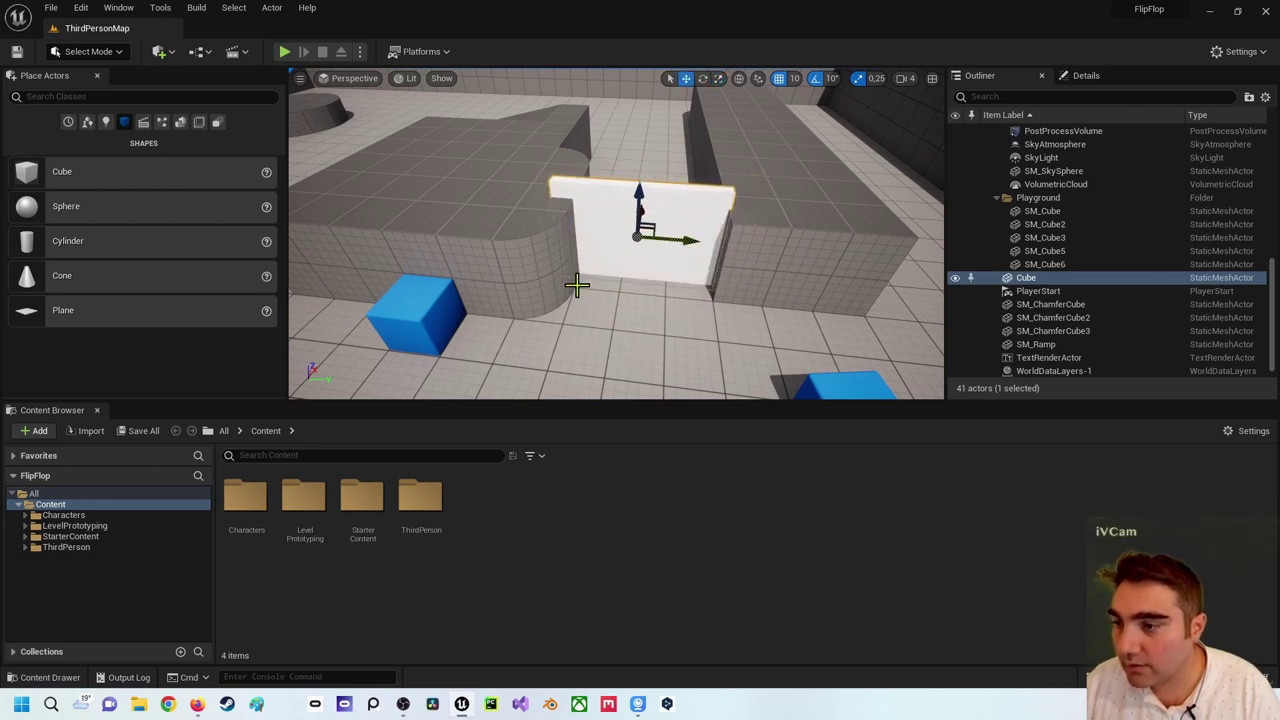
mouse_move(571, 286)
right_mouse_down()
mouse_move(580, 323)
mouse_move(576, 307)
right_mouse_up()
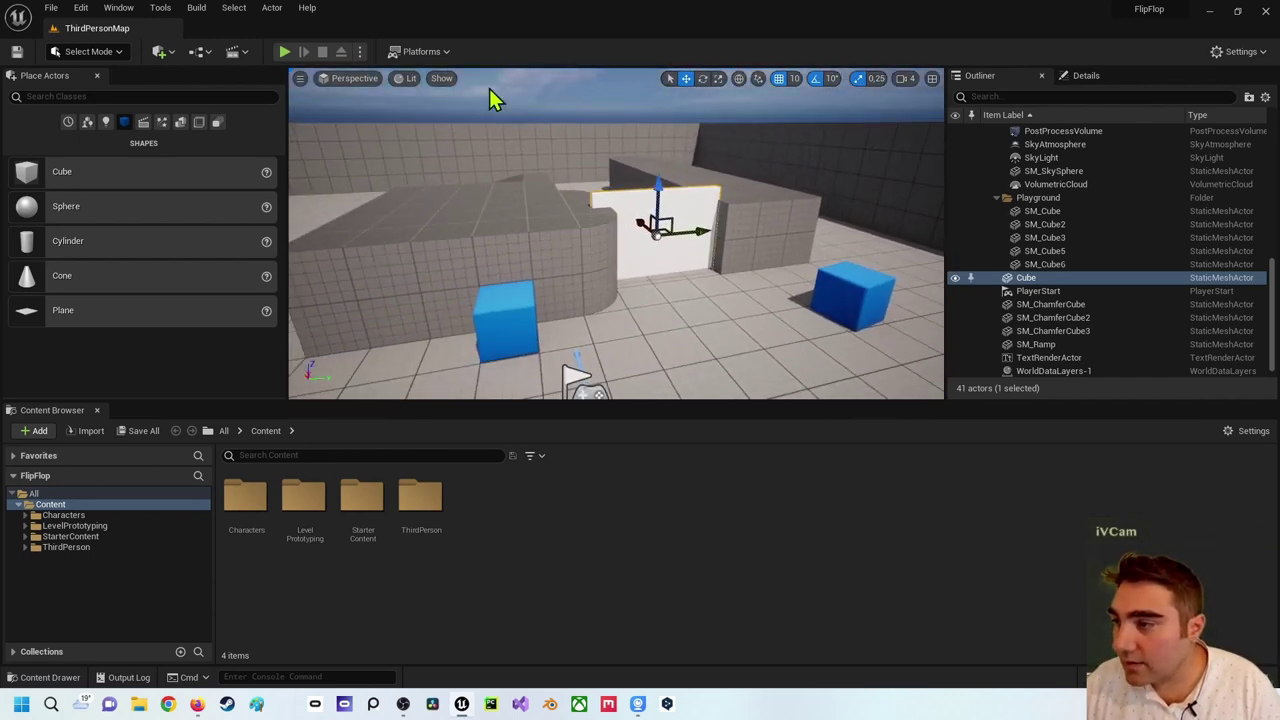
Add a level sequence from Cinematics and save it as TuerOeffnen
left_click(233, 54)
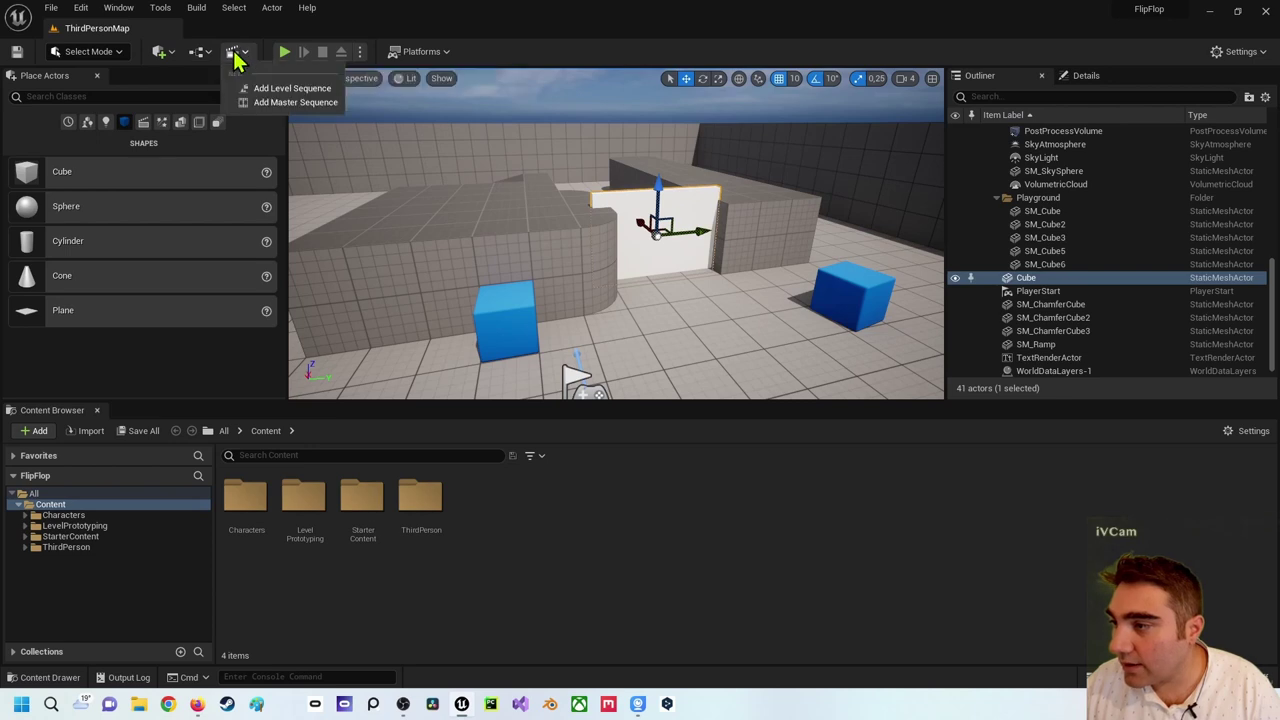
left_click(275, 92)
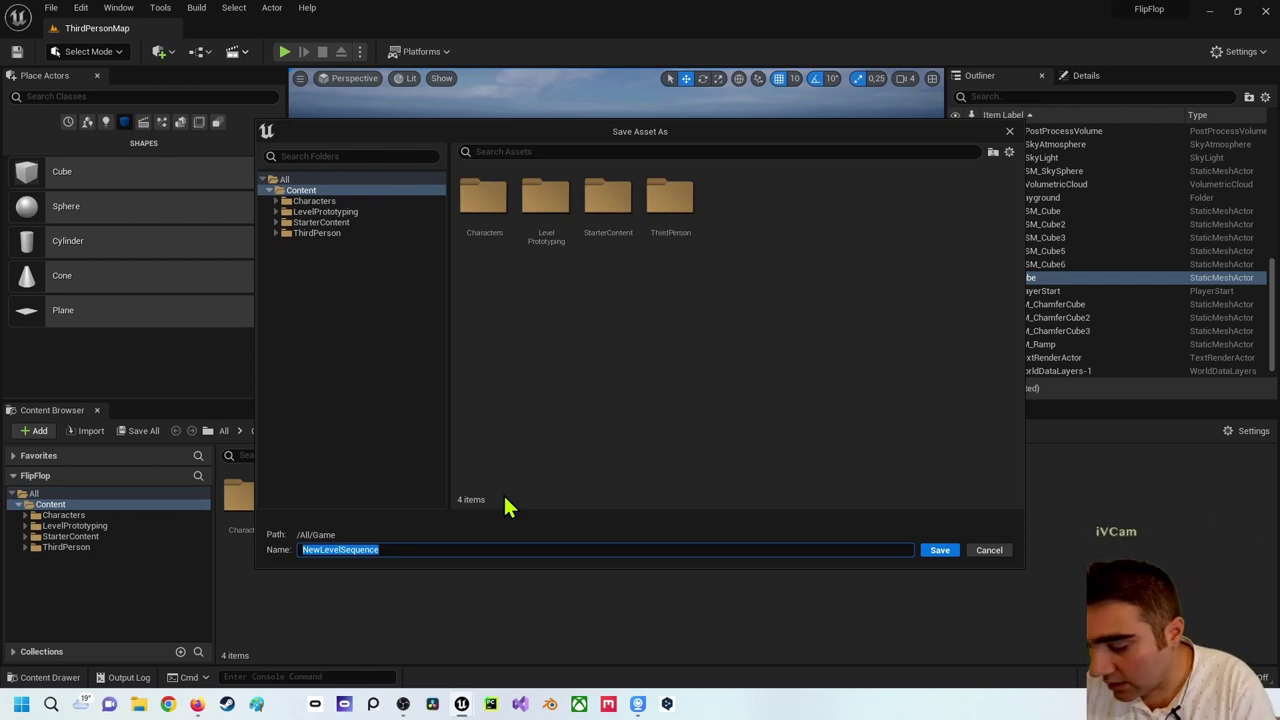
type("TuerOeffnen")
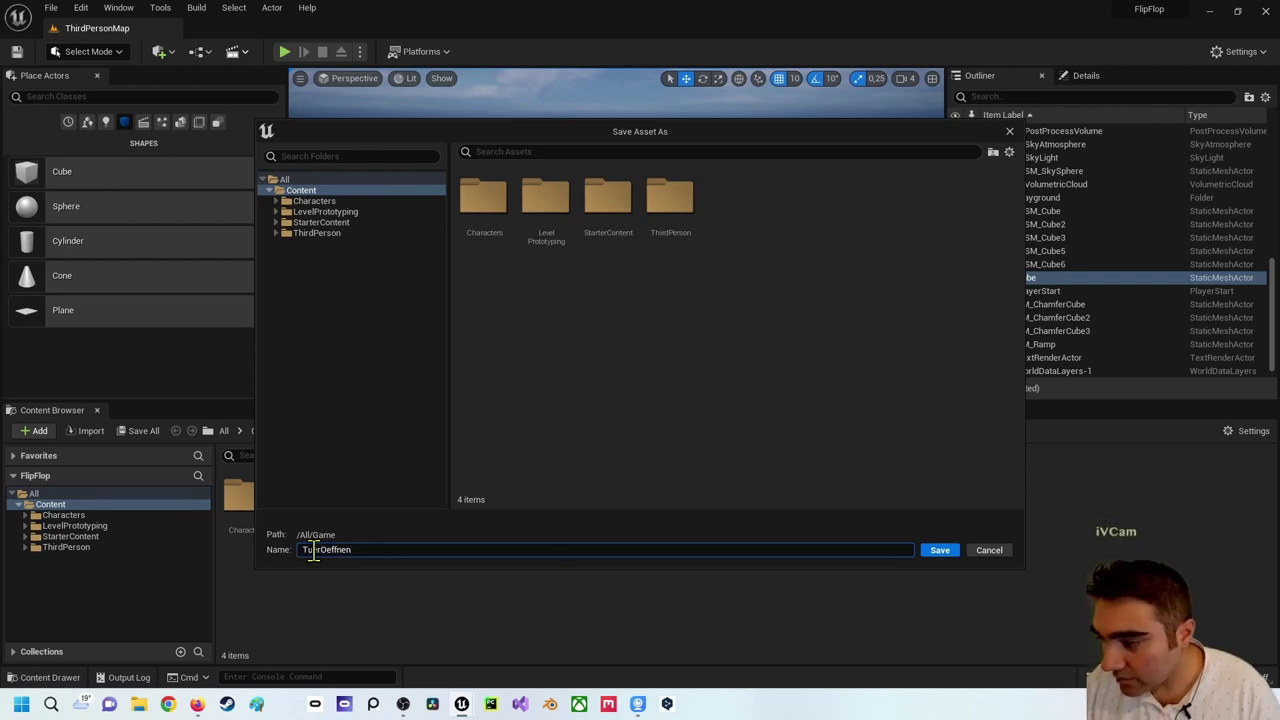
left_click(940, 553)
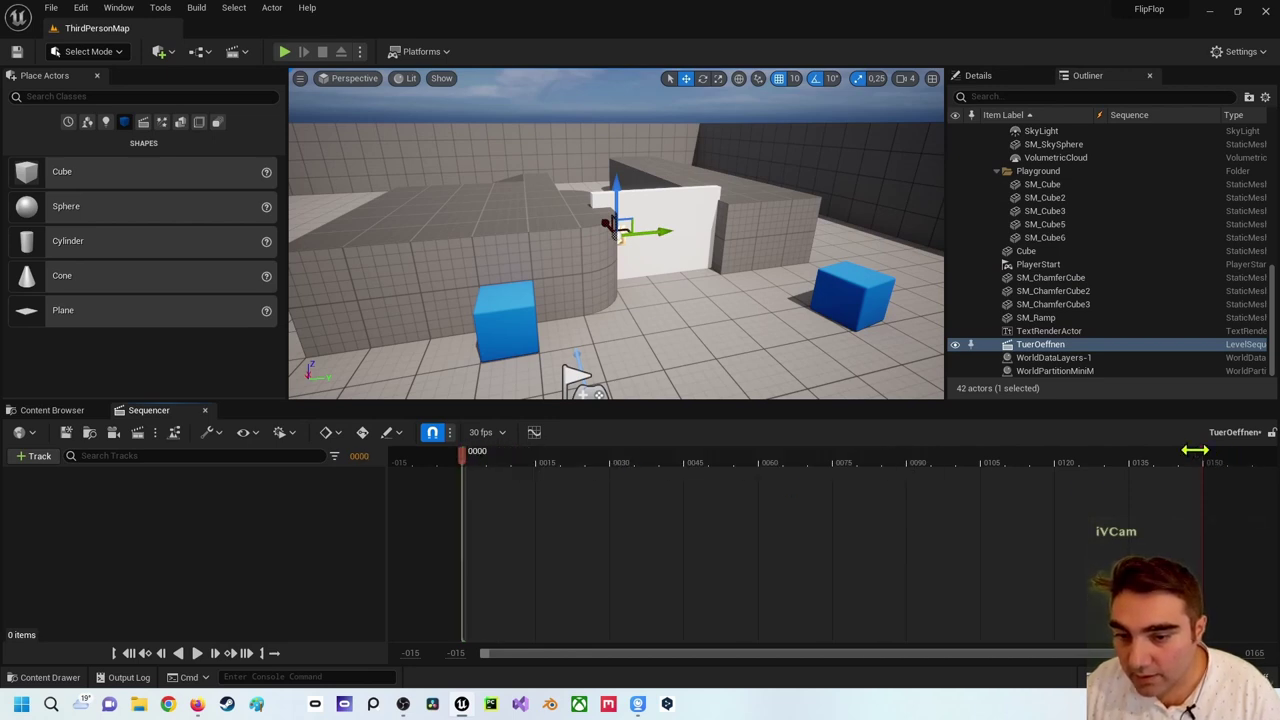
End the TuerOeffnen sequence at about frame 60 and rename the wall Cube to Tuer
left_click_drag(1195, 450, 761, 467)
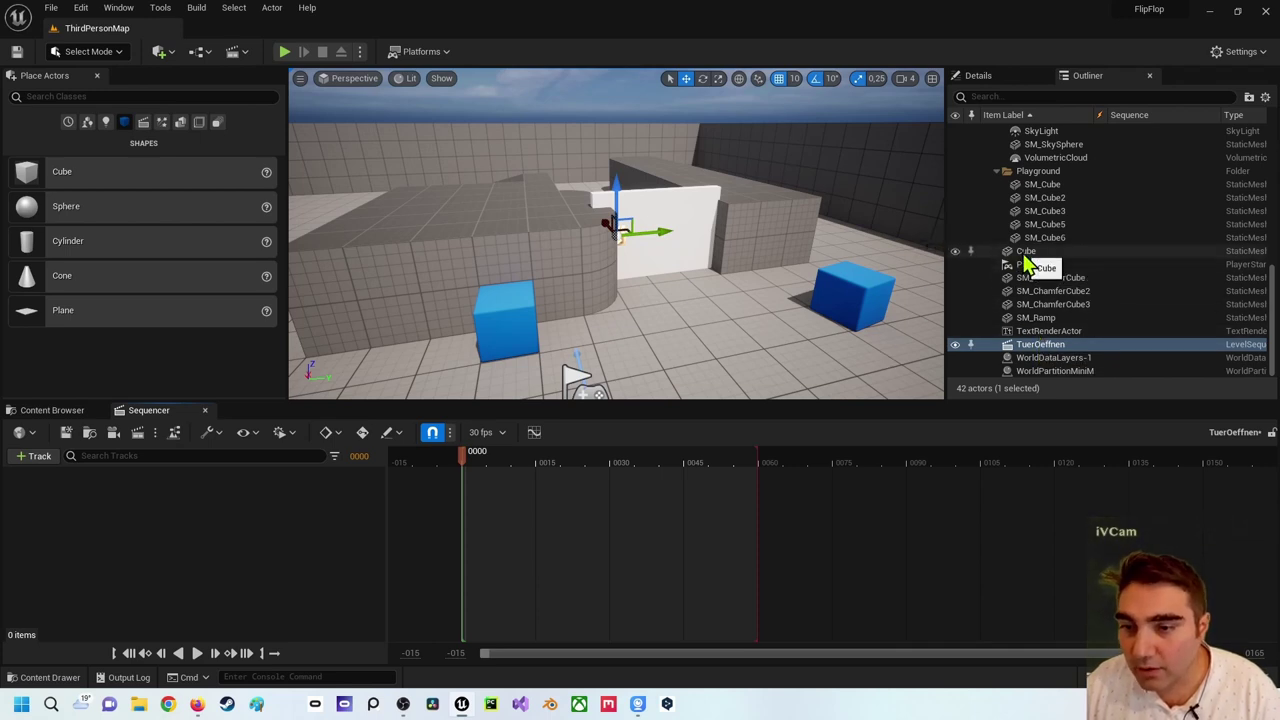
left_click(651, 212)
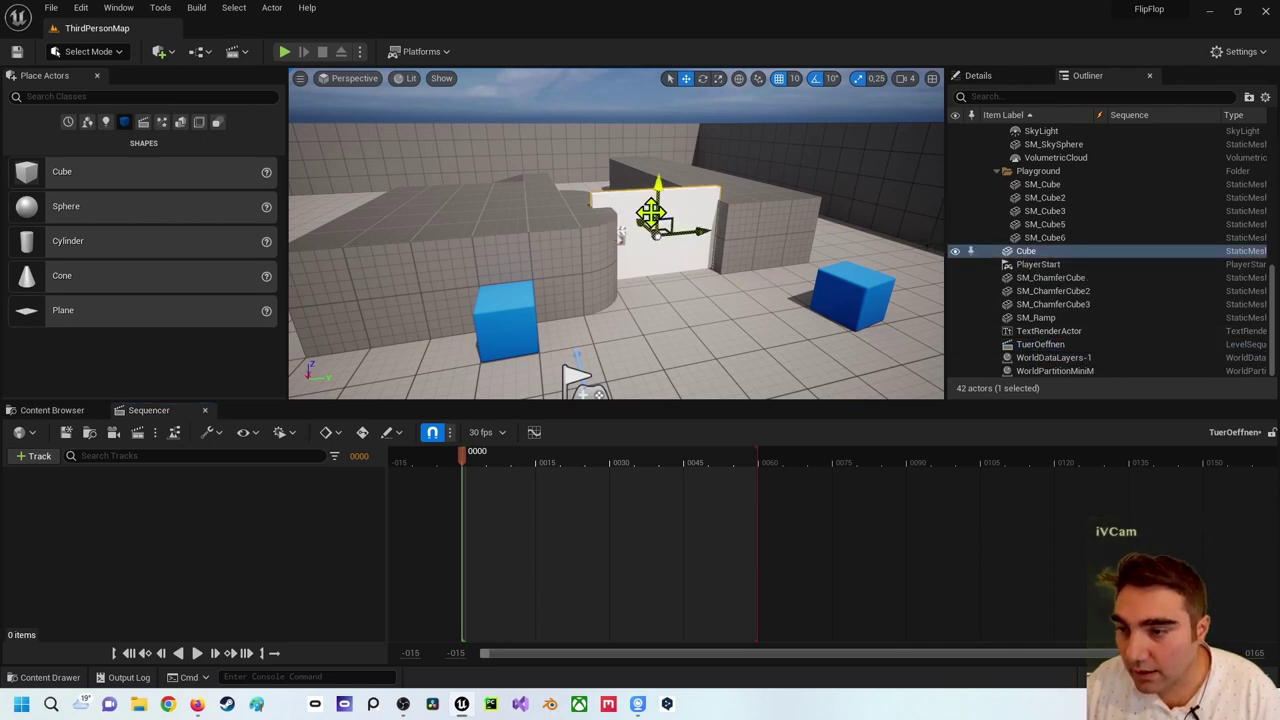
left_click(1045, 254)
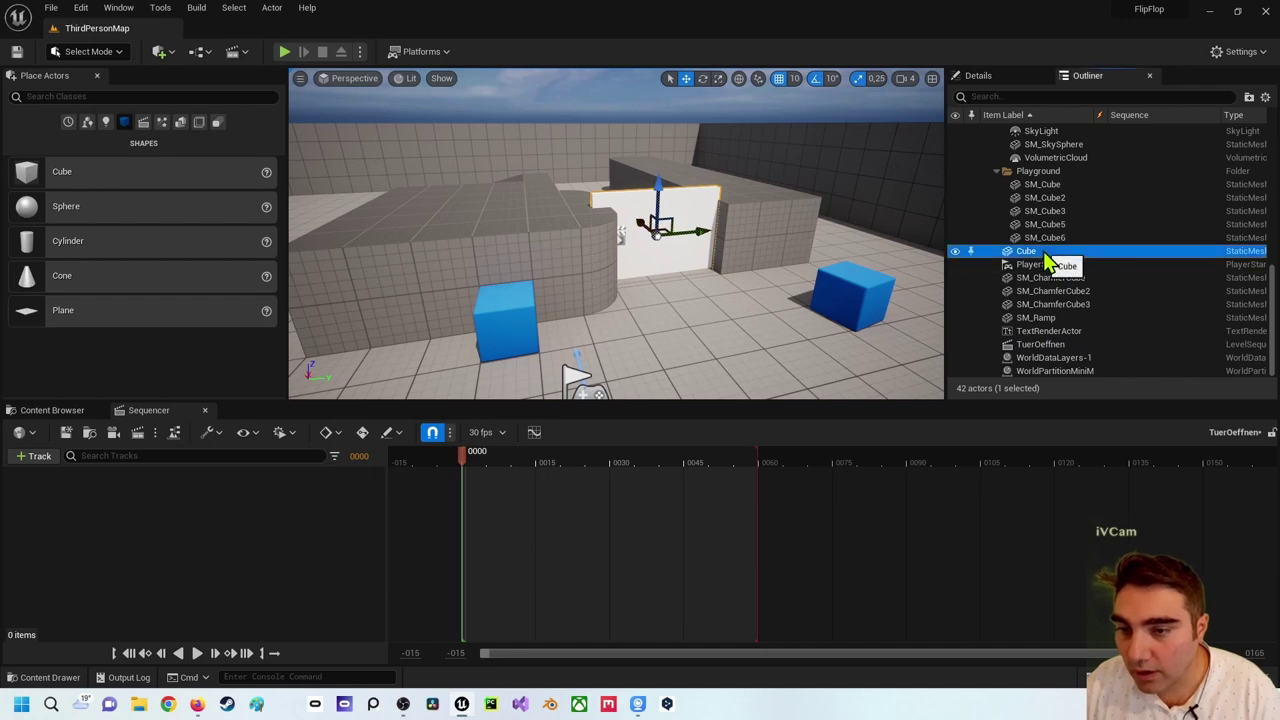
left_click(1043, 252)
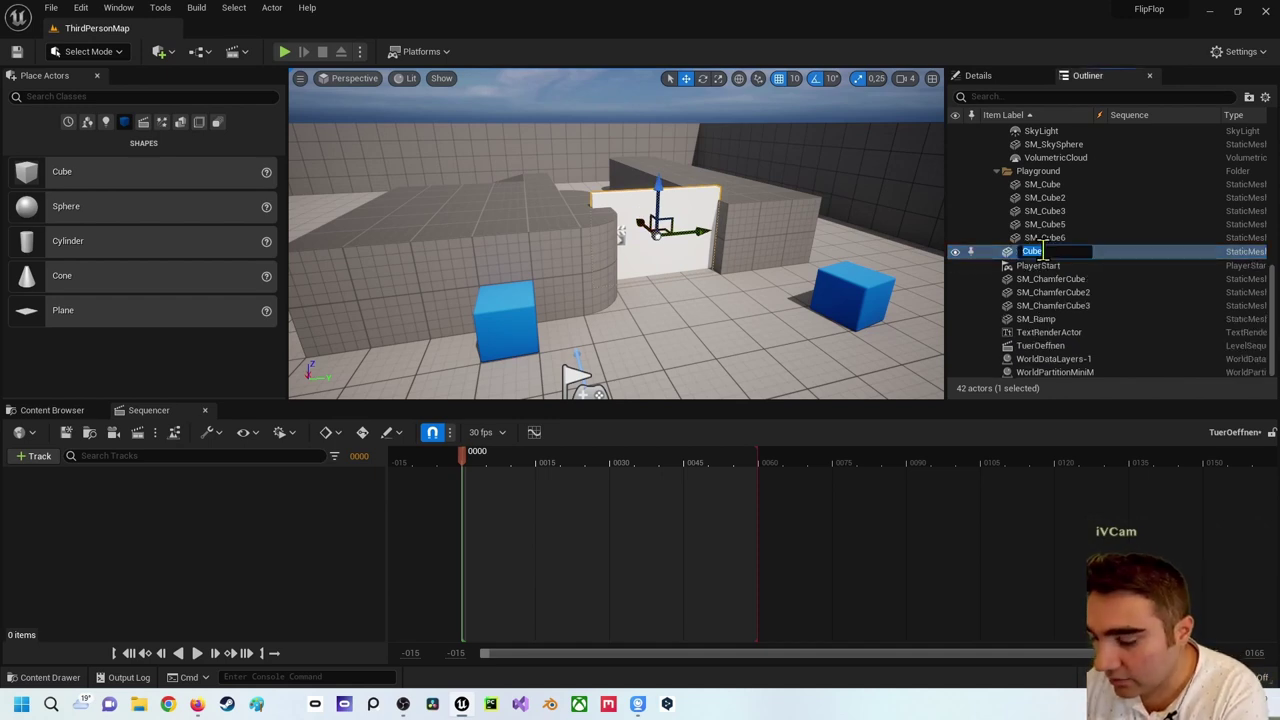
type("Tuer")
key("Return")
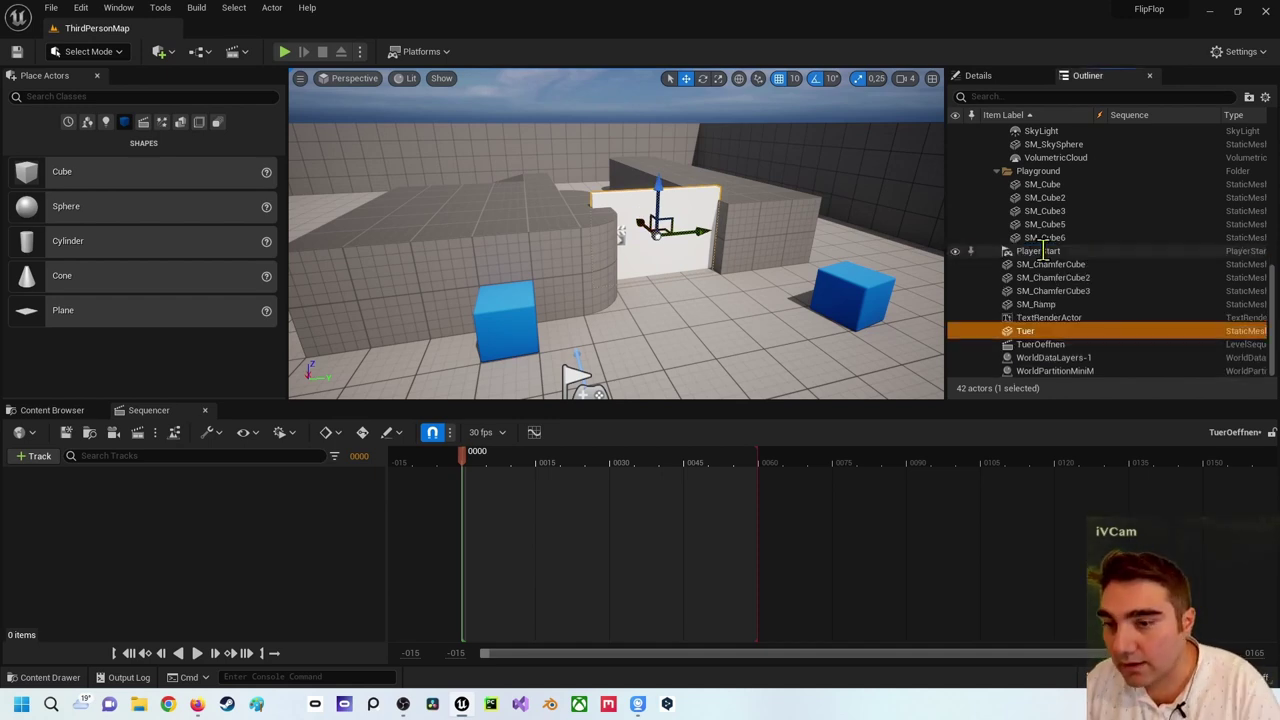
Add Tuer as a sequence track and key its Location Y of 2430 at frame 0
left_click_drag(1030, 331, 115, 535)
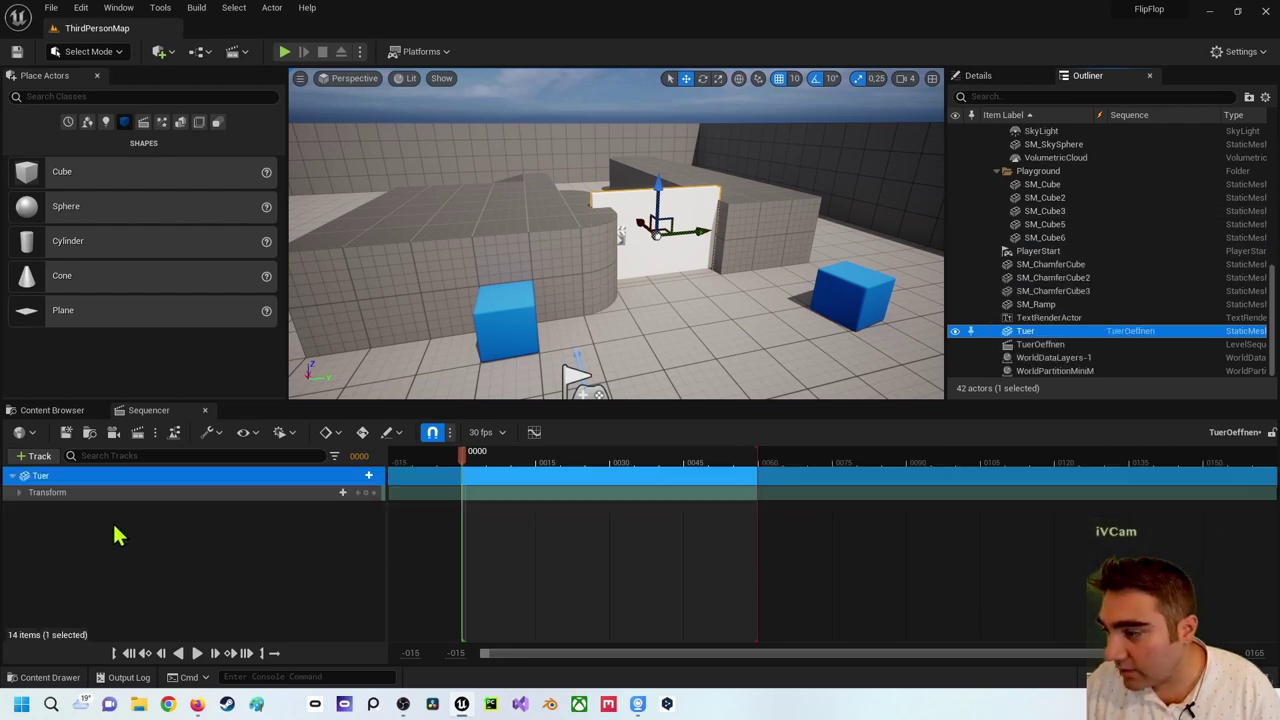
left_click(18, 492)
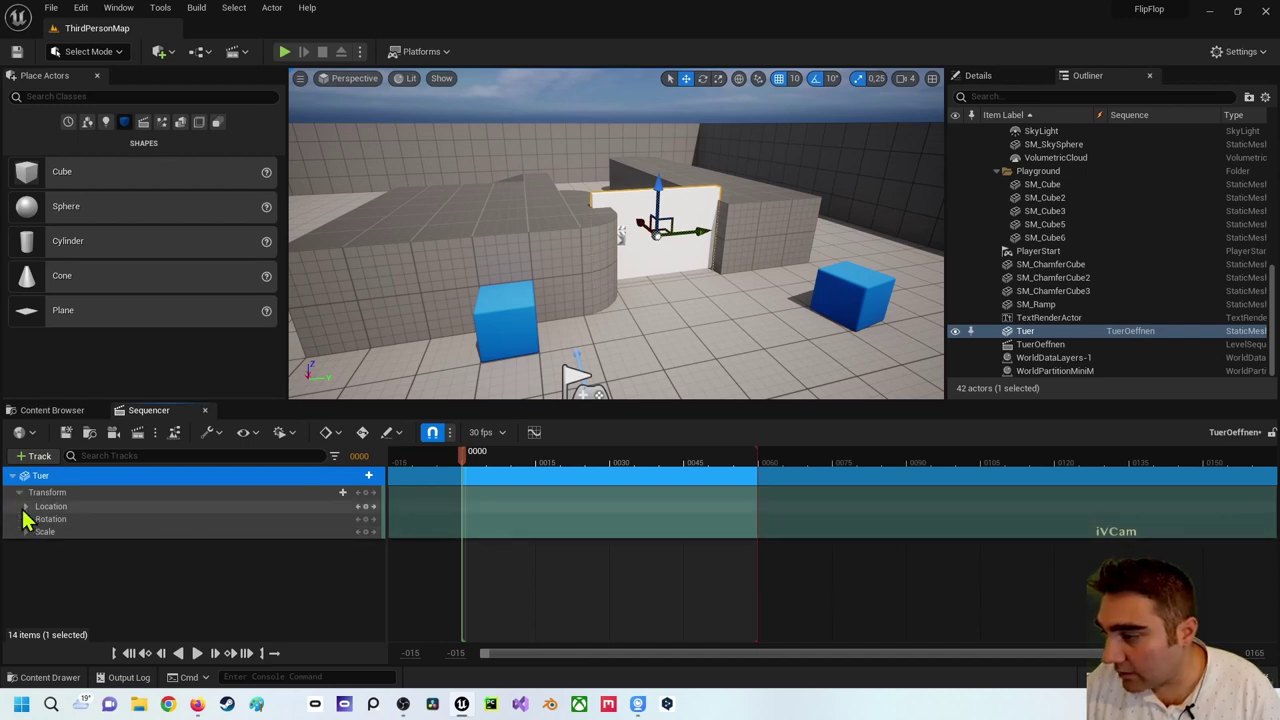
left_click(26, 507)
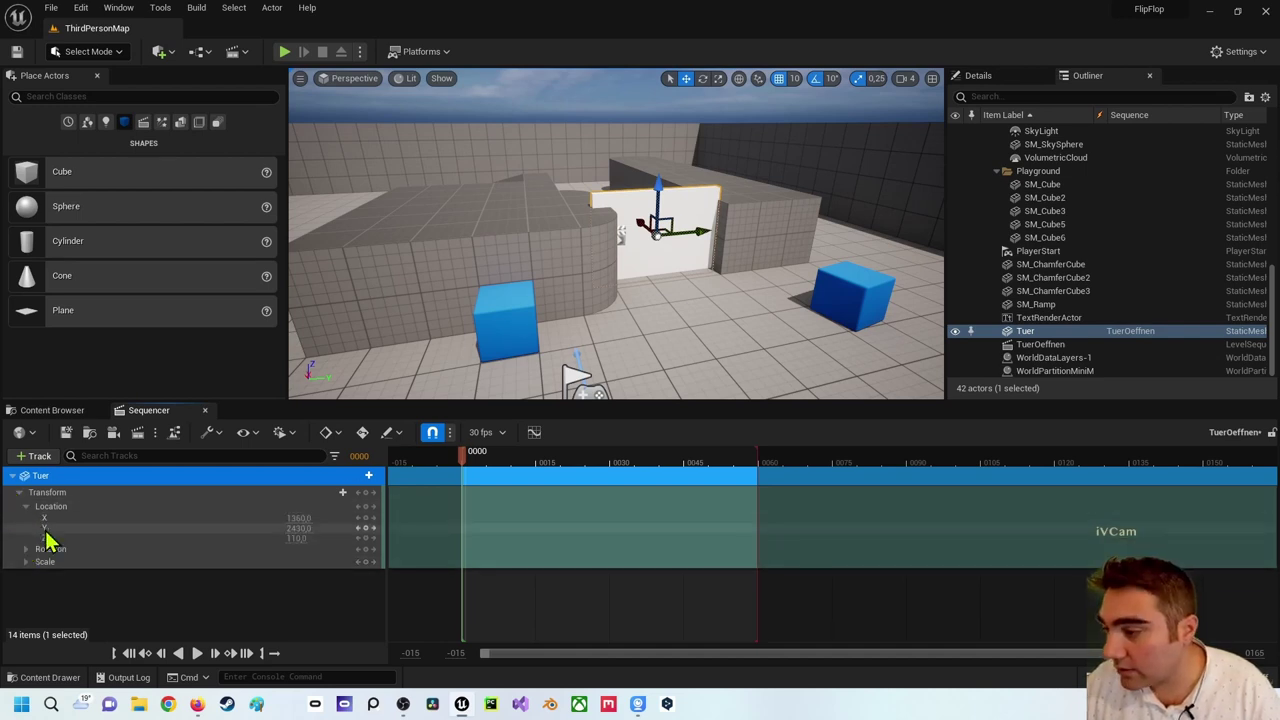
left_click(44, 528)
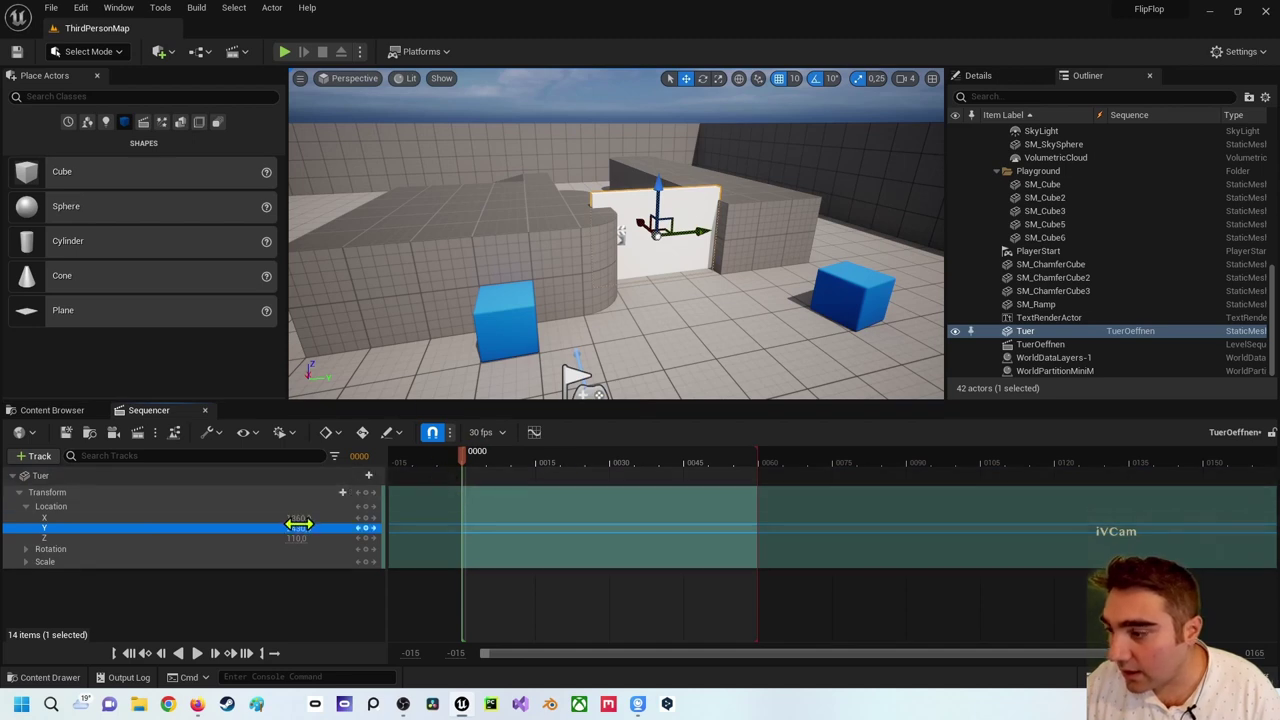
left_click(367, 530)
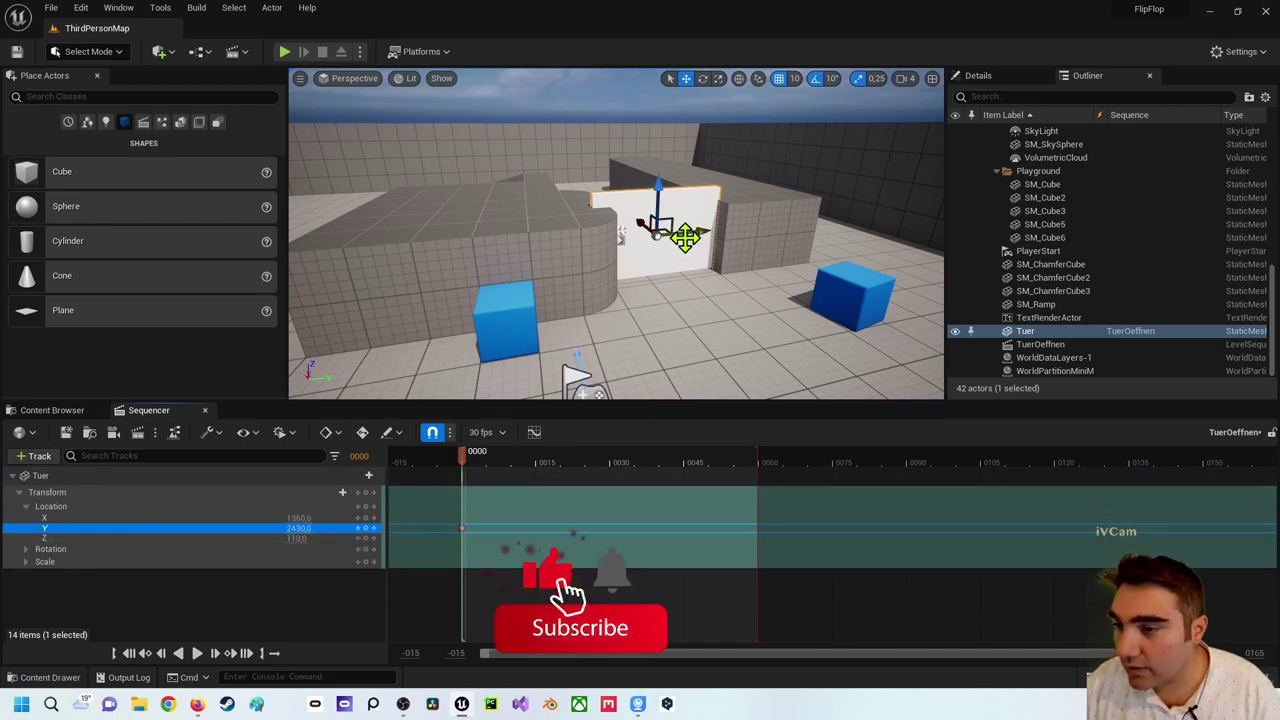
At frame 60, slide the door open to about Y 2140 and key it
left_click_drag(684, 237, 581, 238)
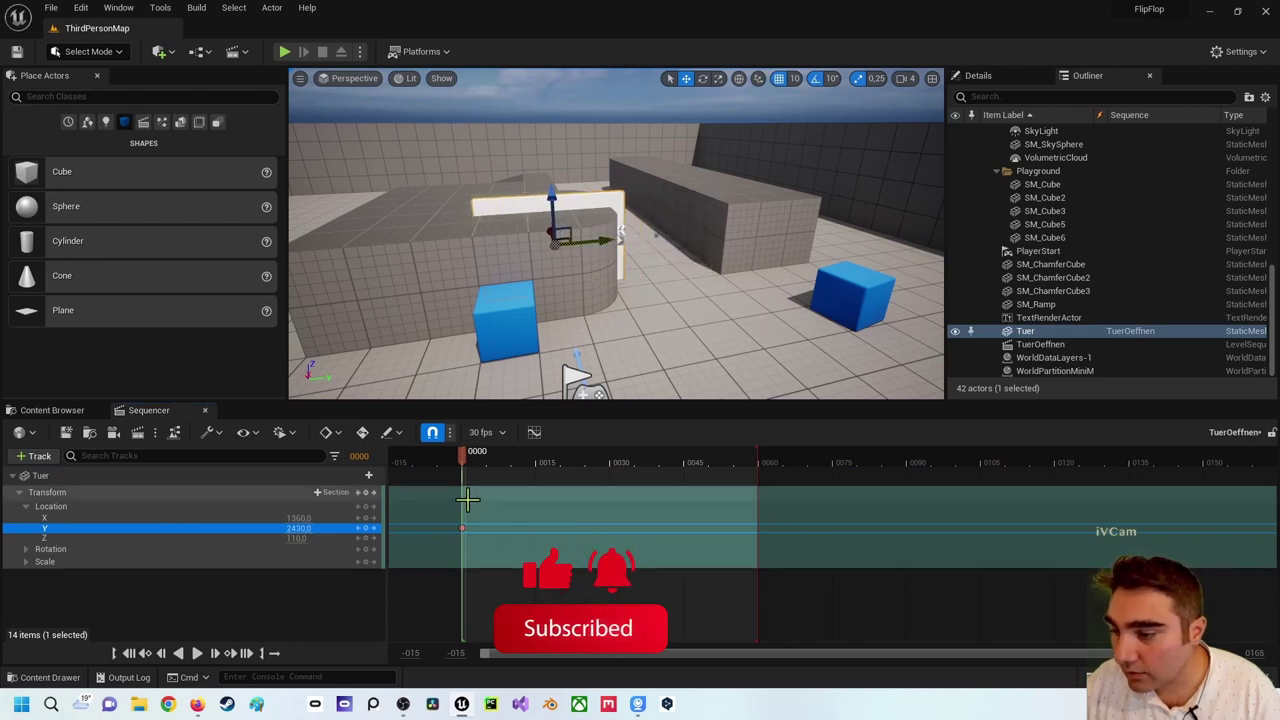
left_click_drag(464, 456, 765, 470)
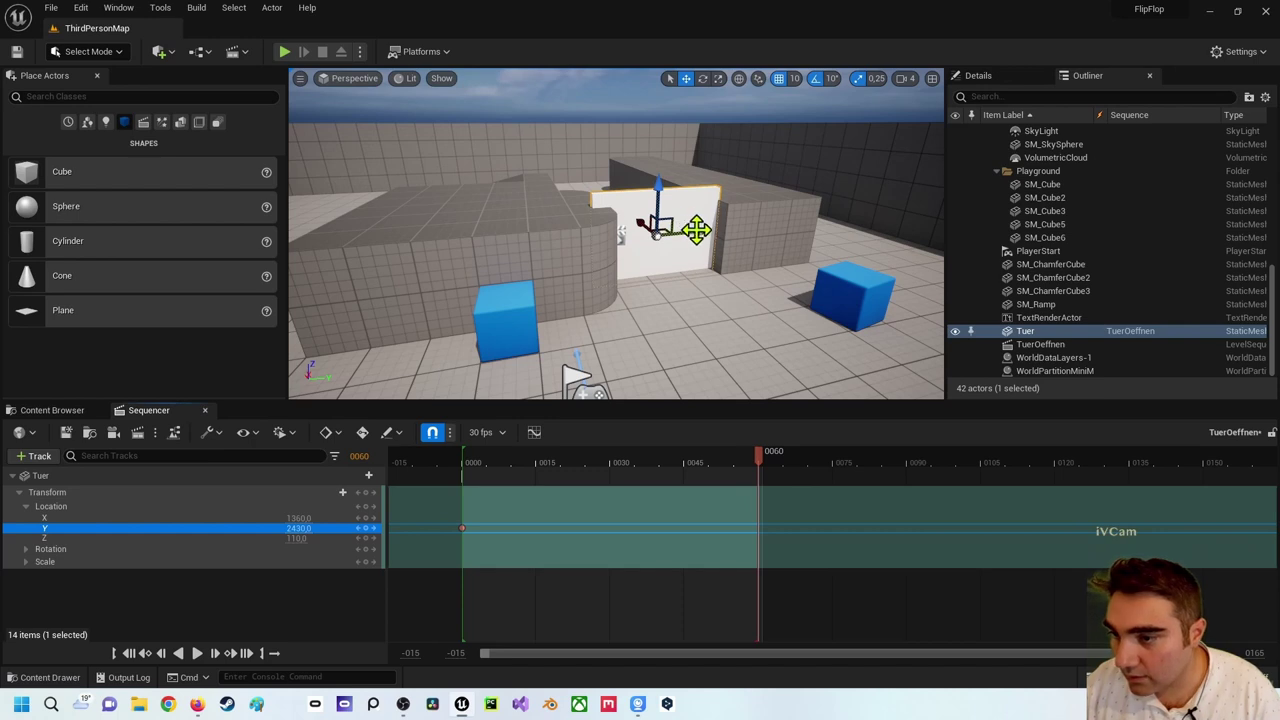
left_click_drag(697, 232, 596, 239)
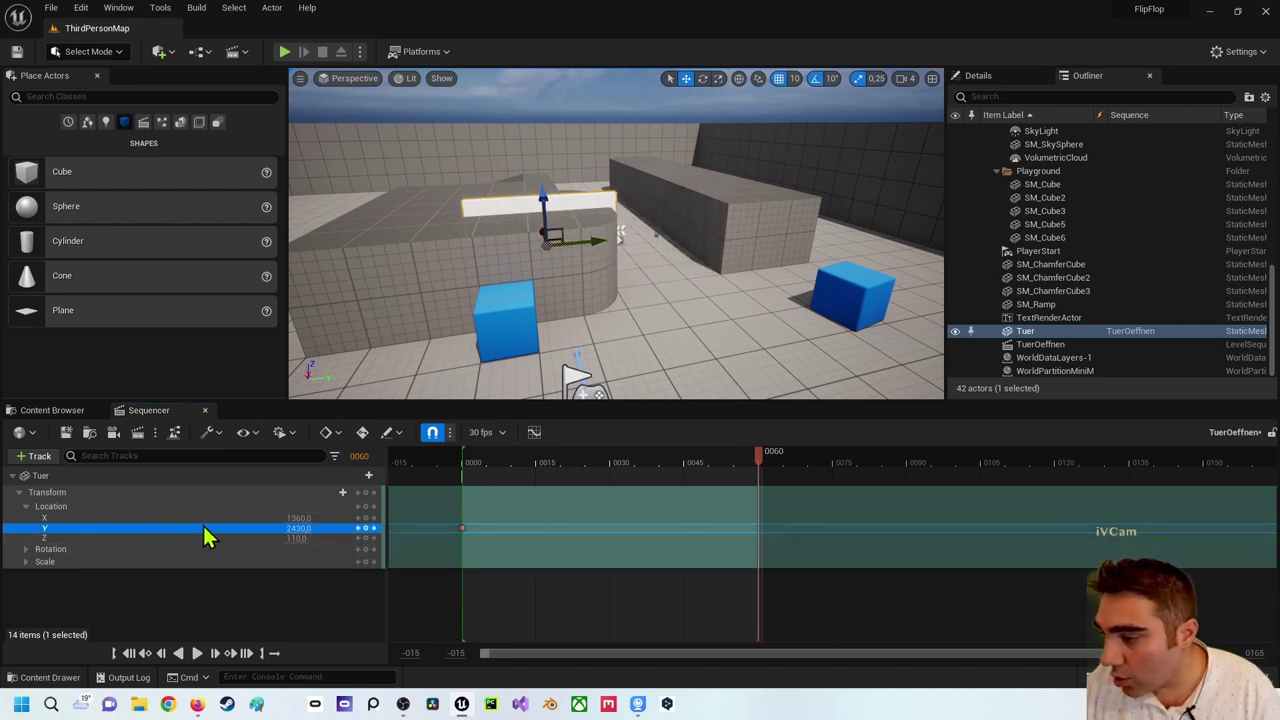
left_click(365, 528)
Scrub back to frame 0 and play the door-opening animation to check it
left_click_drag(760, 451, 728, 455)
left_click(463, 466)
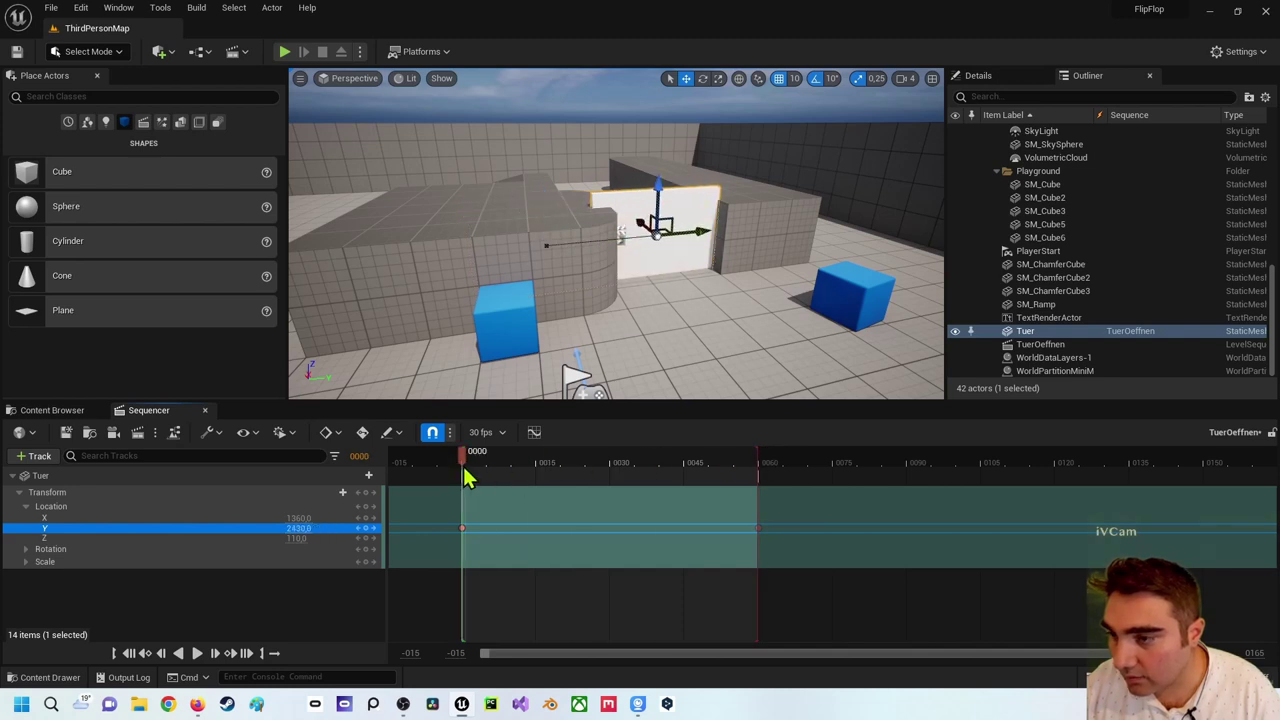
key("space")
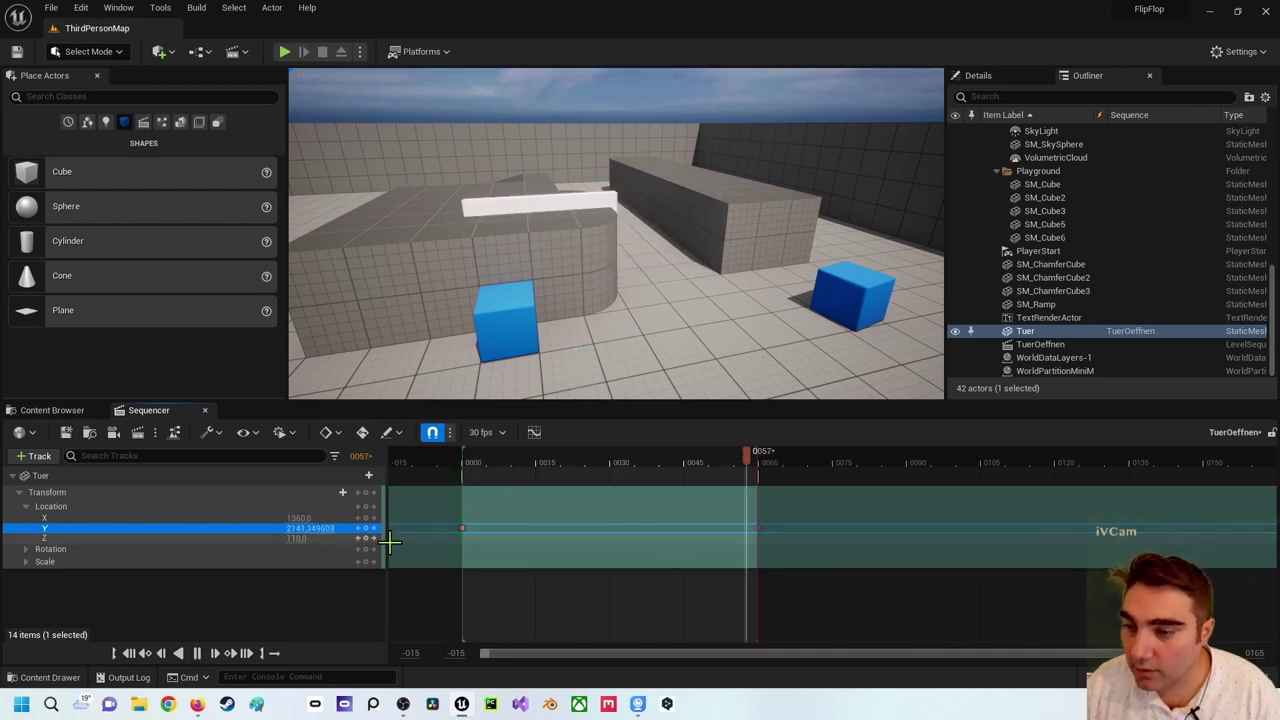
key("space")
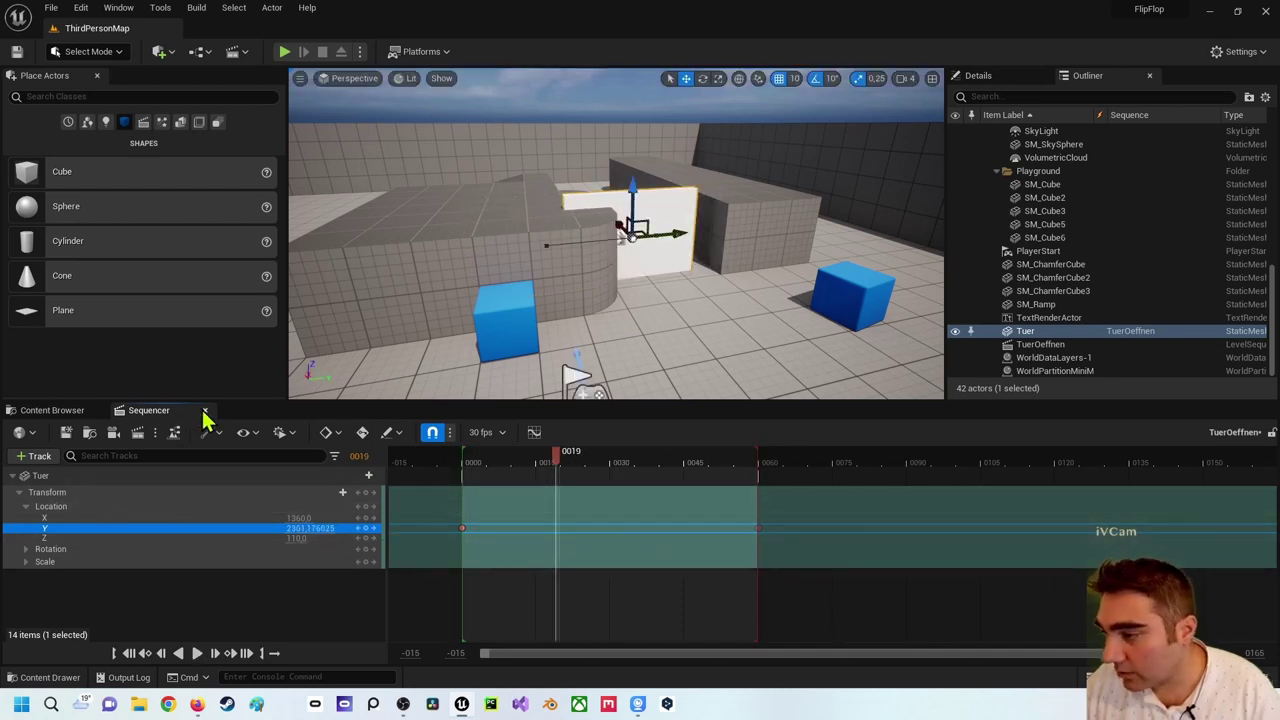
Close the Sequencer and bring the view down to the floor near the blue cube
left_click(207, 420)
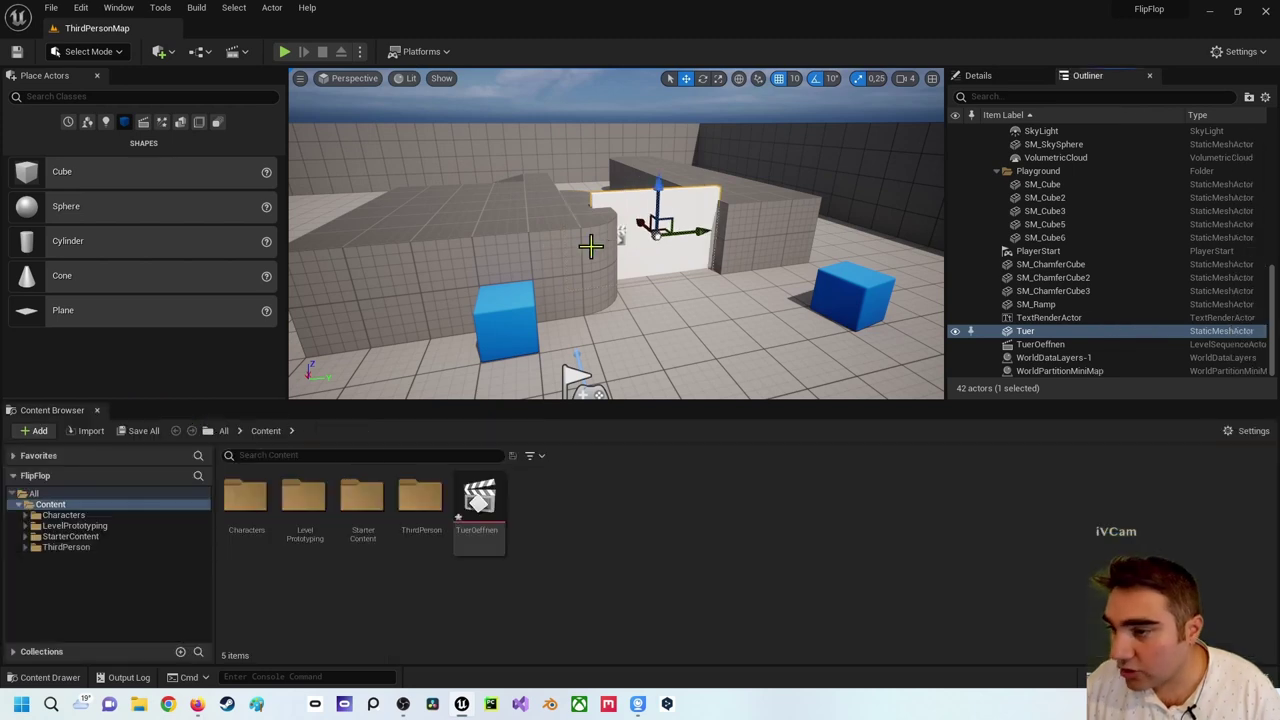
key("f")
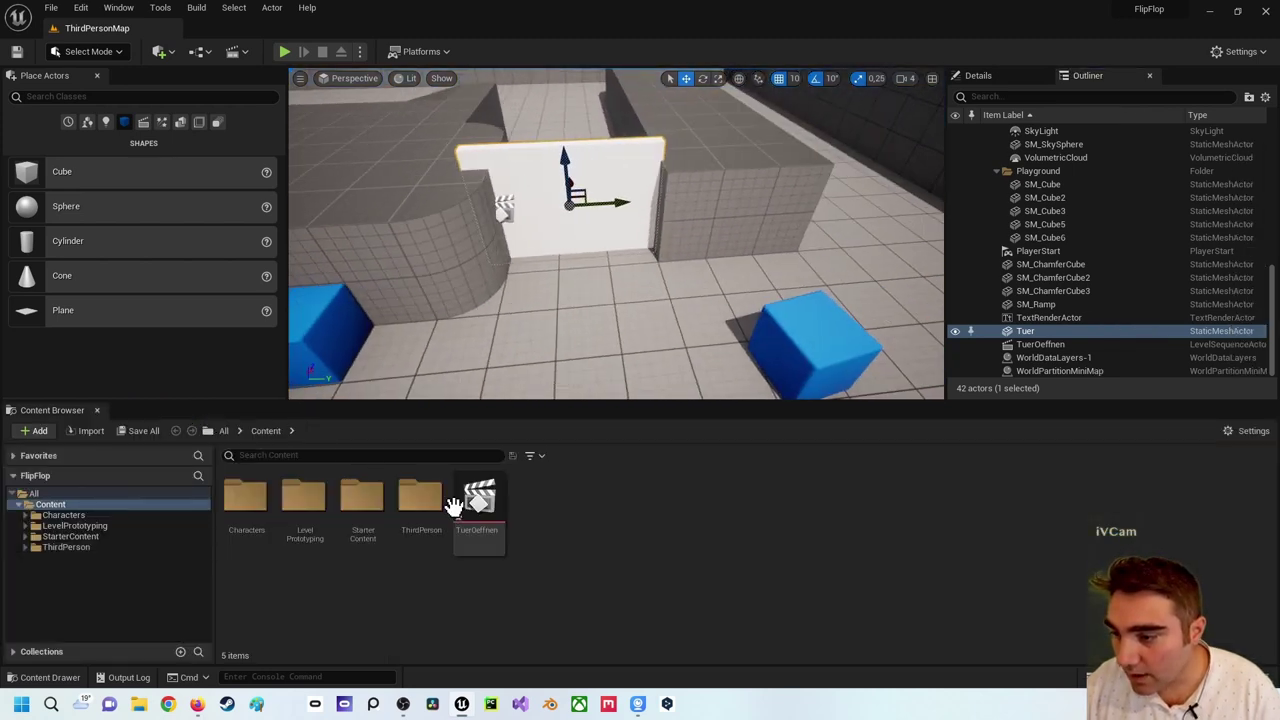
left_click(472, 522)
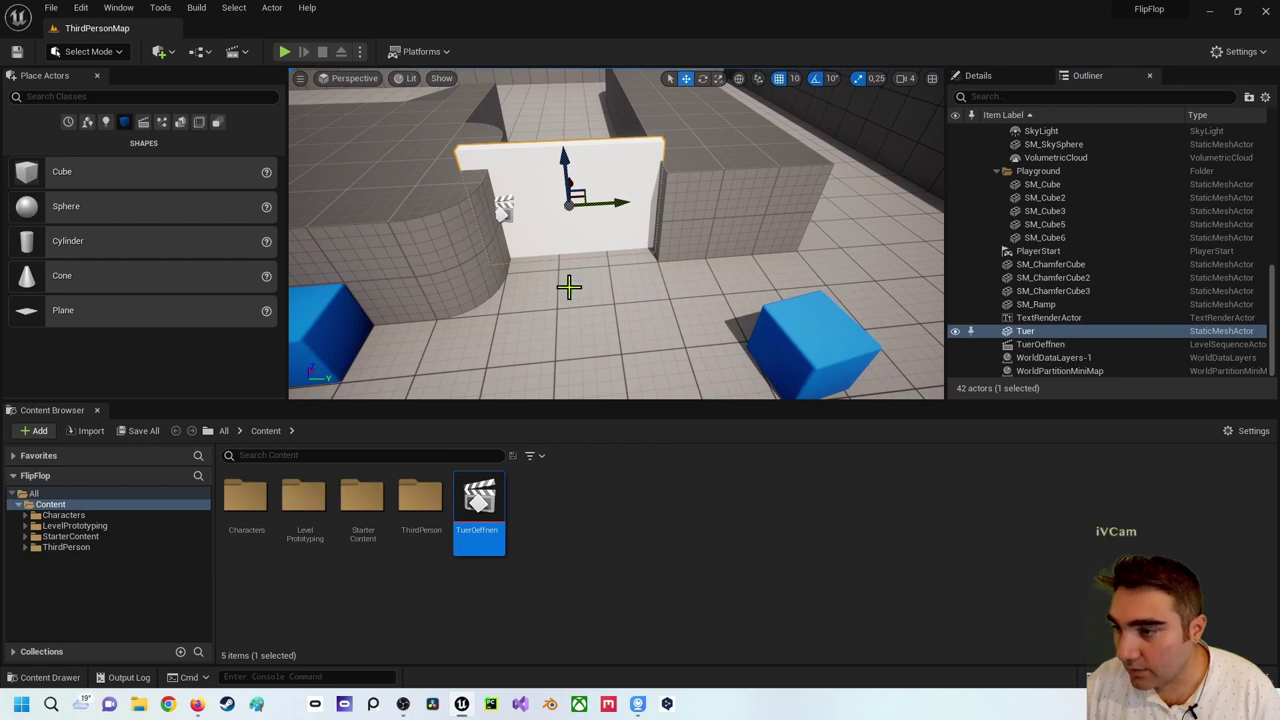
mouse_move(569, 286)
right_mouse_down()
mouse_move(560, 300)
mouse_move(600, 280)
right_mouse_up()
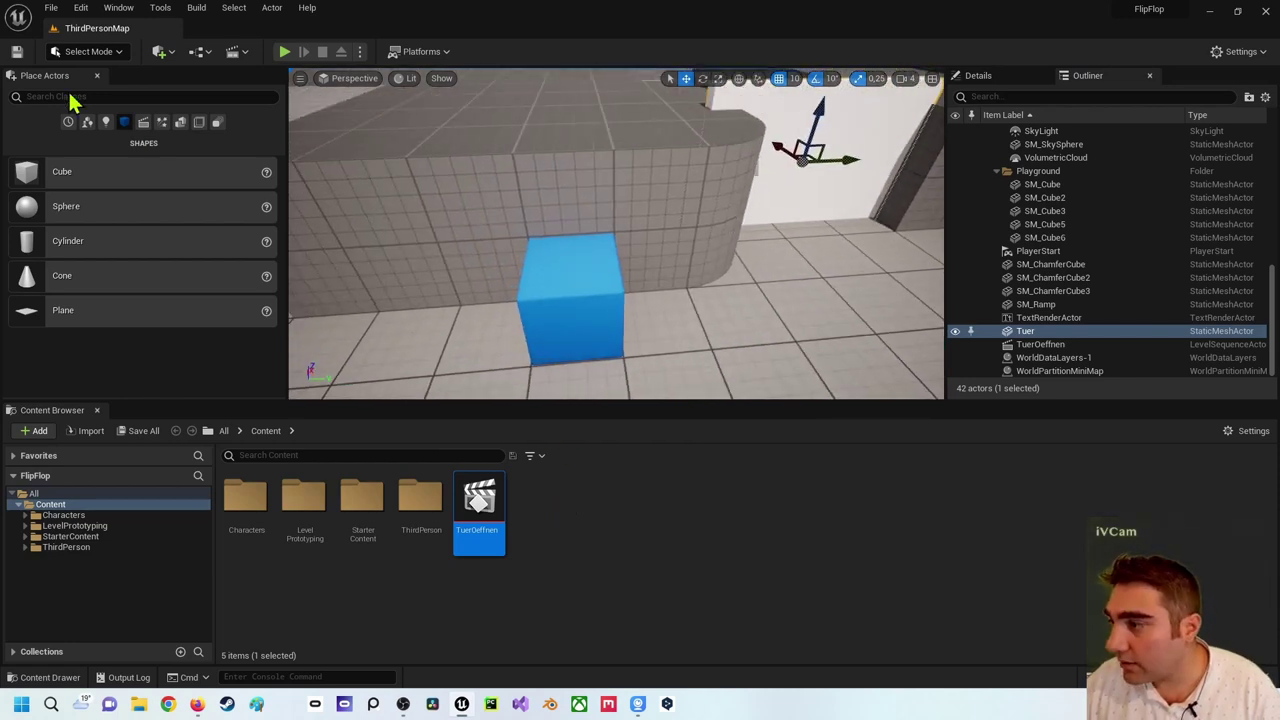
Search 'trigger' in Place Actors and put a Trigger Box on the open floor
type("trigger")
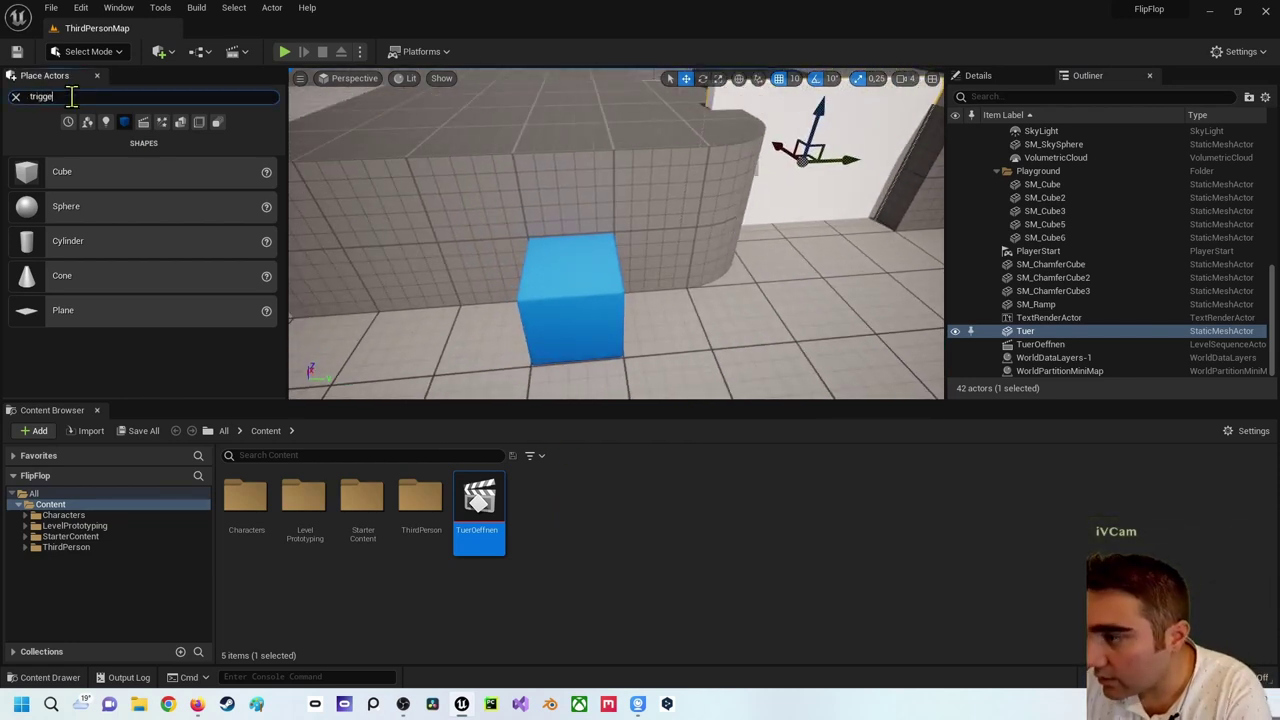
left_click_drag(80, 128, 590, 357)
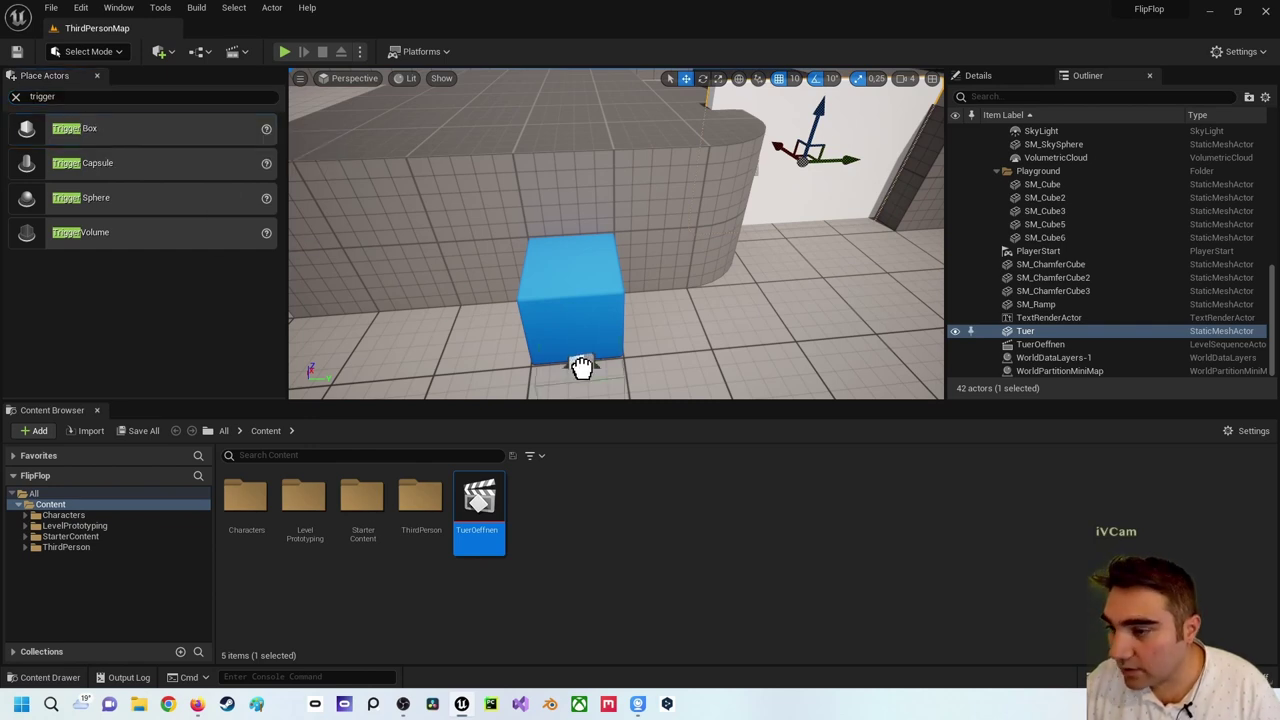
right_click_drag(591, 357, 556, 316)
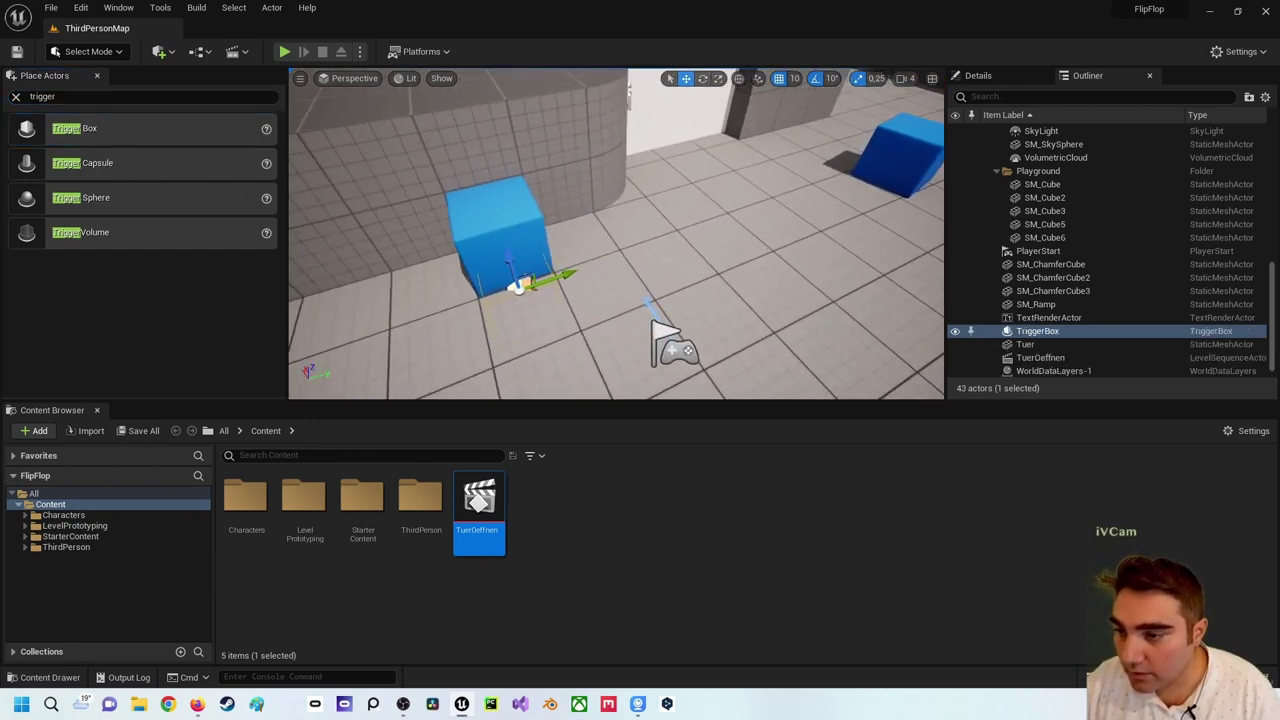
left_click_drag(567, 283, 690, 270)
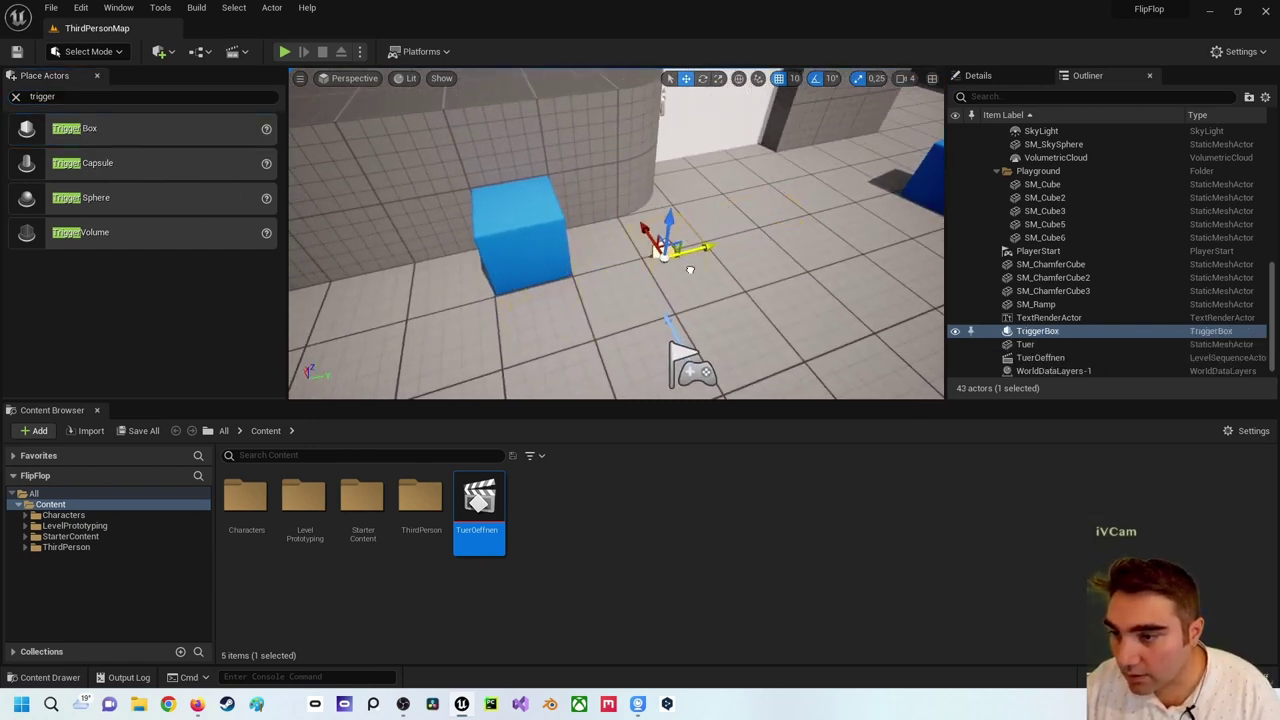
Sink SM_ChamferCube under the TriggerBox, scale it into a flat blue pad, and reselect the trigger
left_click(525, 235)
mouse_move(509, 185)
left_mouse_down()
mouse_move(537, 253)
mouse_move(686, 253)
left_mouse_up()
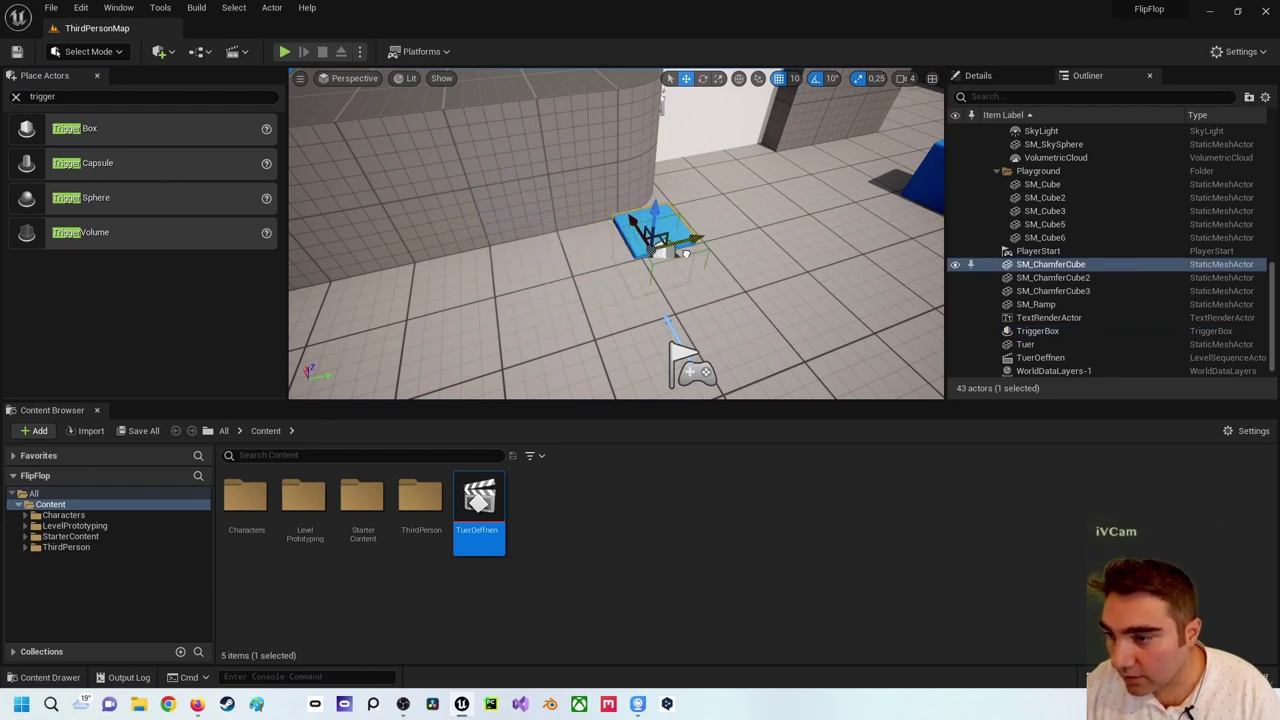
left_click_drag(629, 216, 760, 270)
key("r")
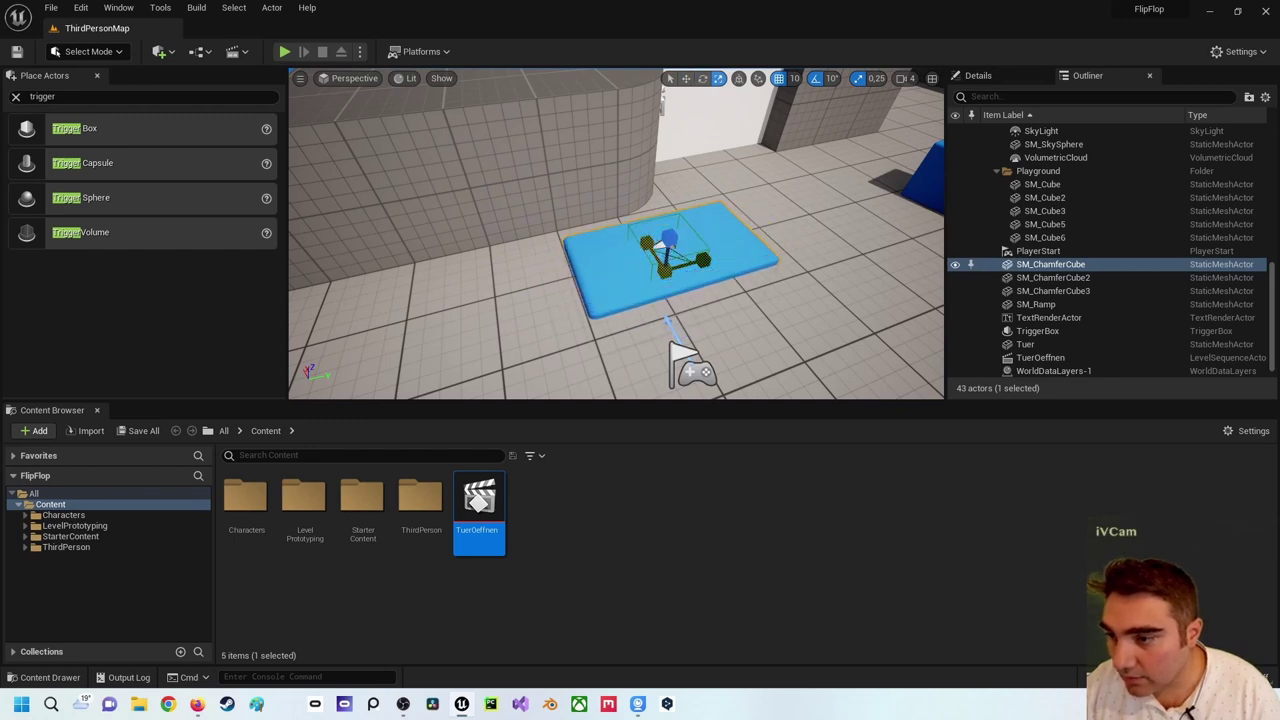
left_click(627, 230)
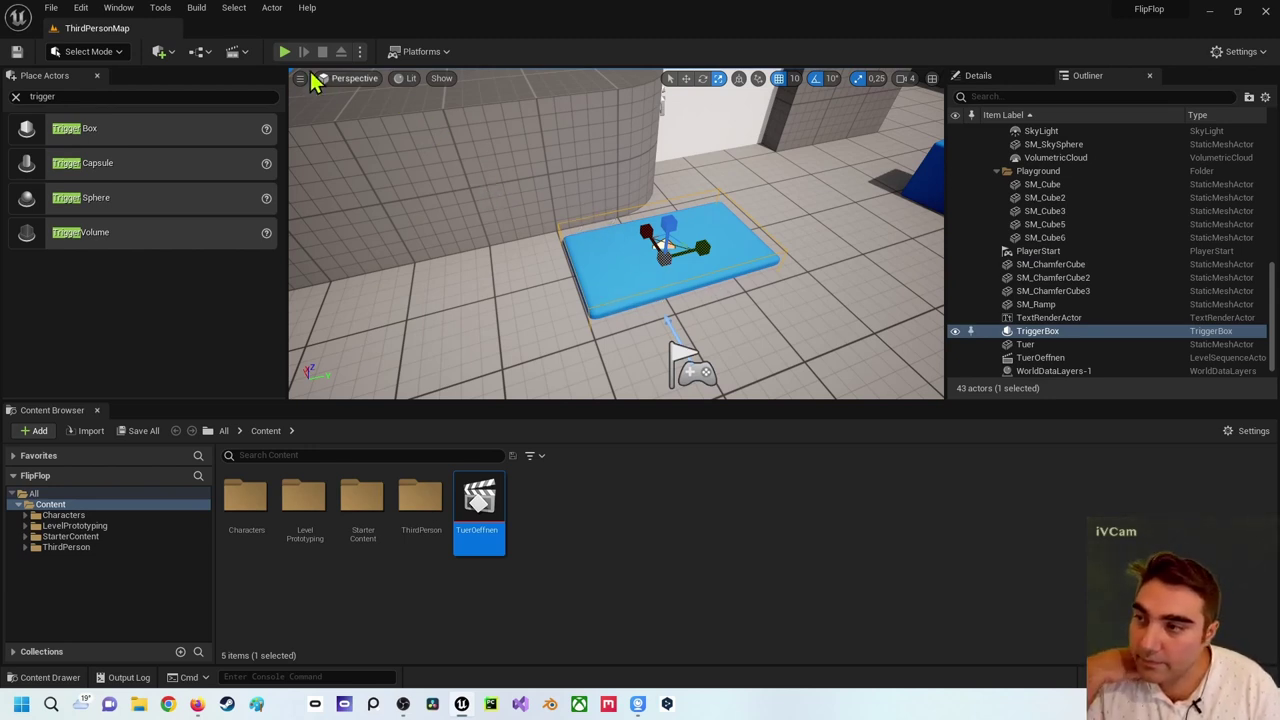
Open the Level Blueprint and dock it beside the level editor
left_click(198, 58)
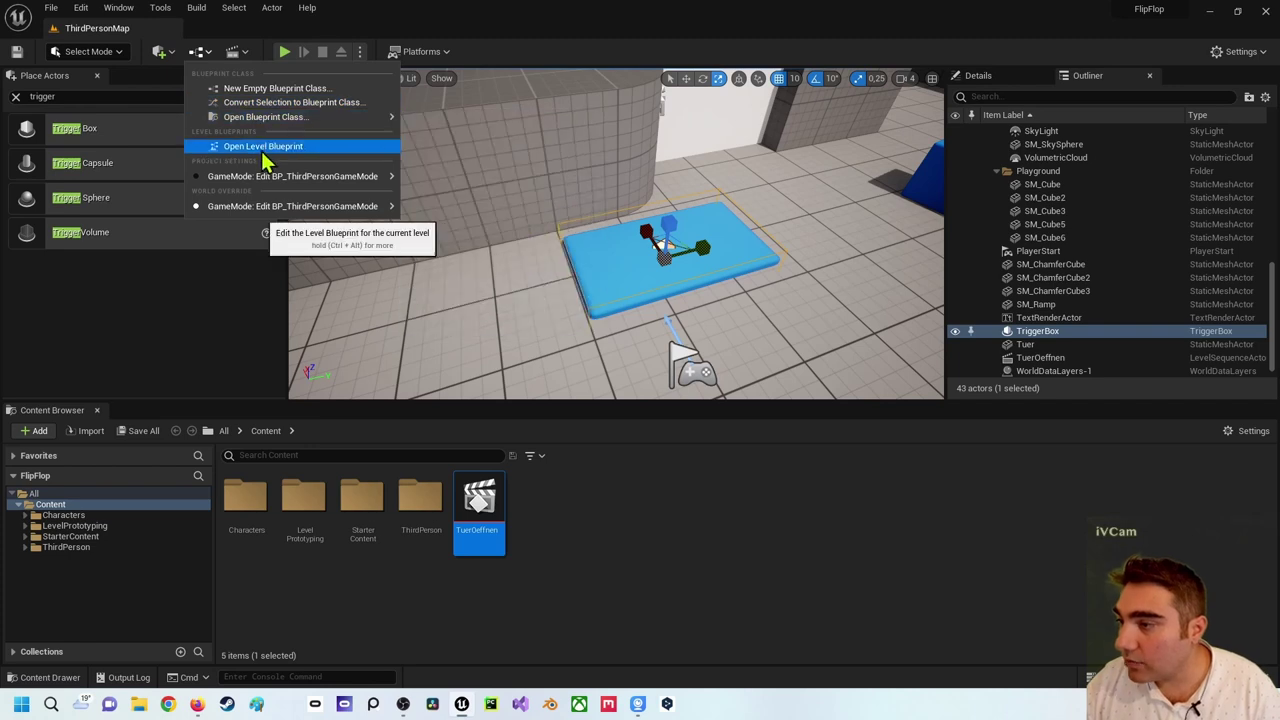
left_click(263, 150)
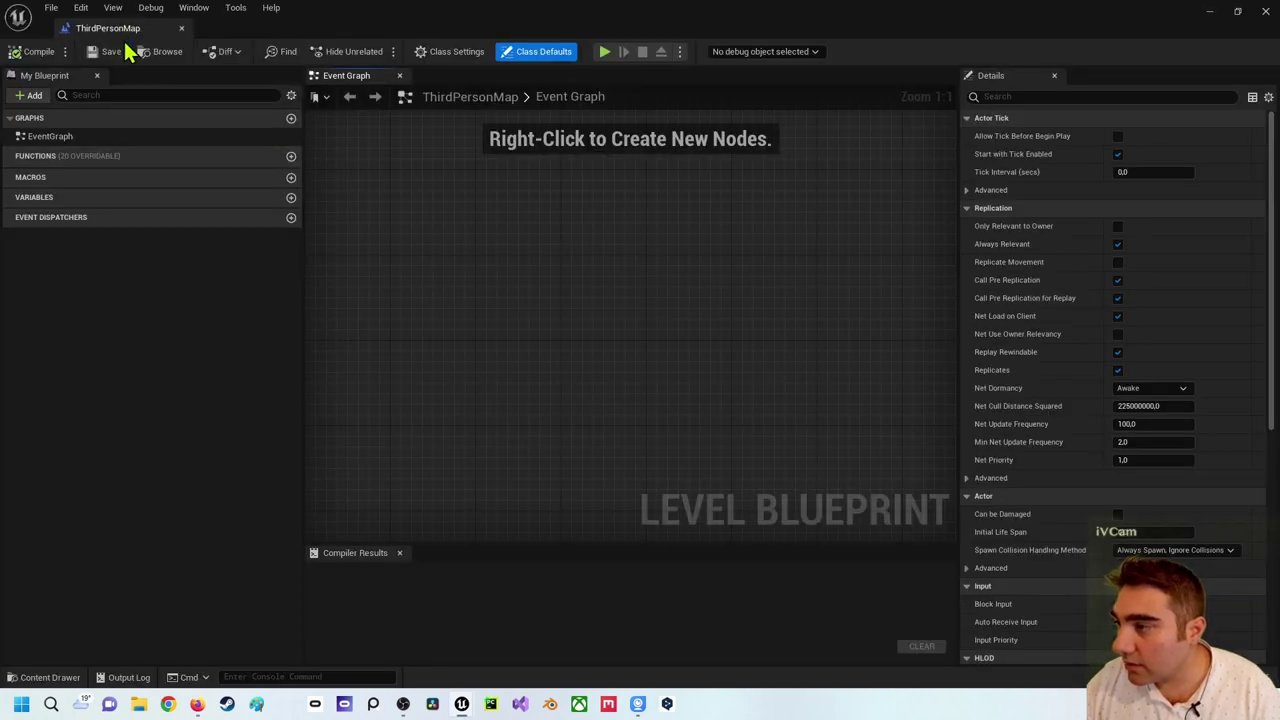
left_click_drag(110, 32, 209, 49)
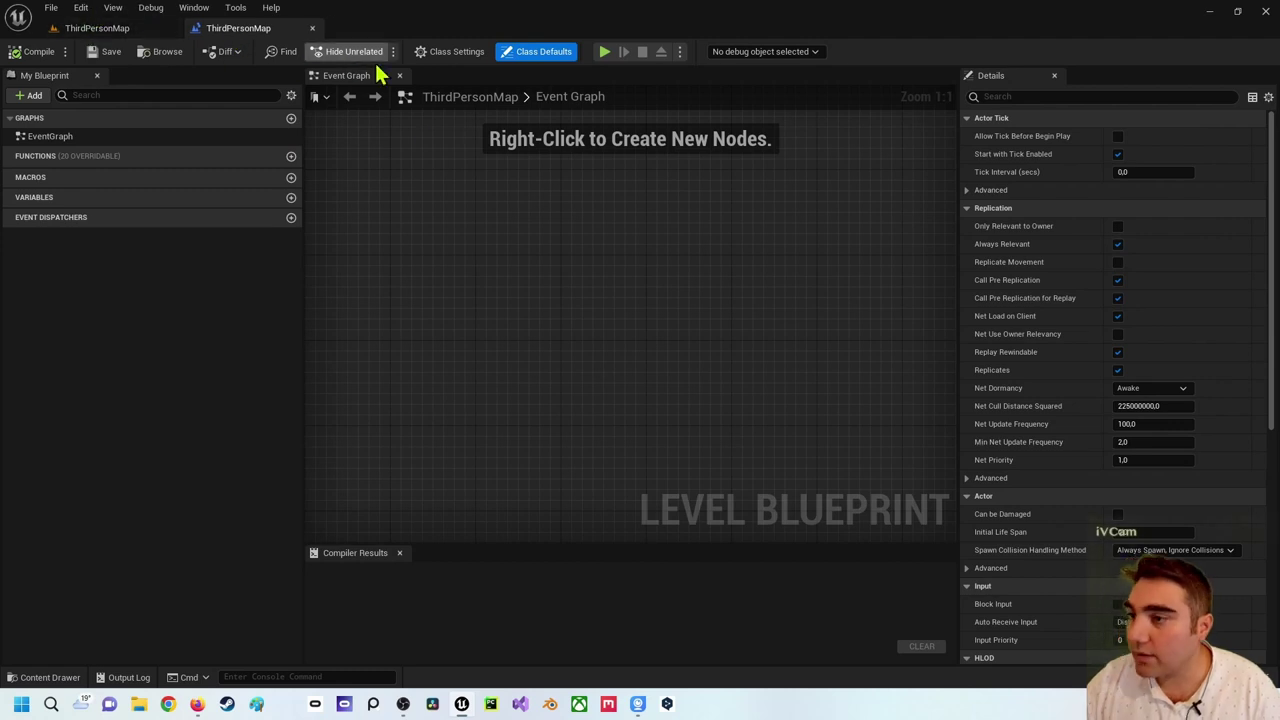
left_click(100, 28)
left_click(238, 28)
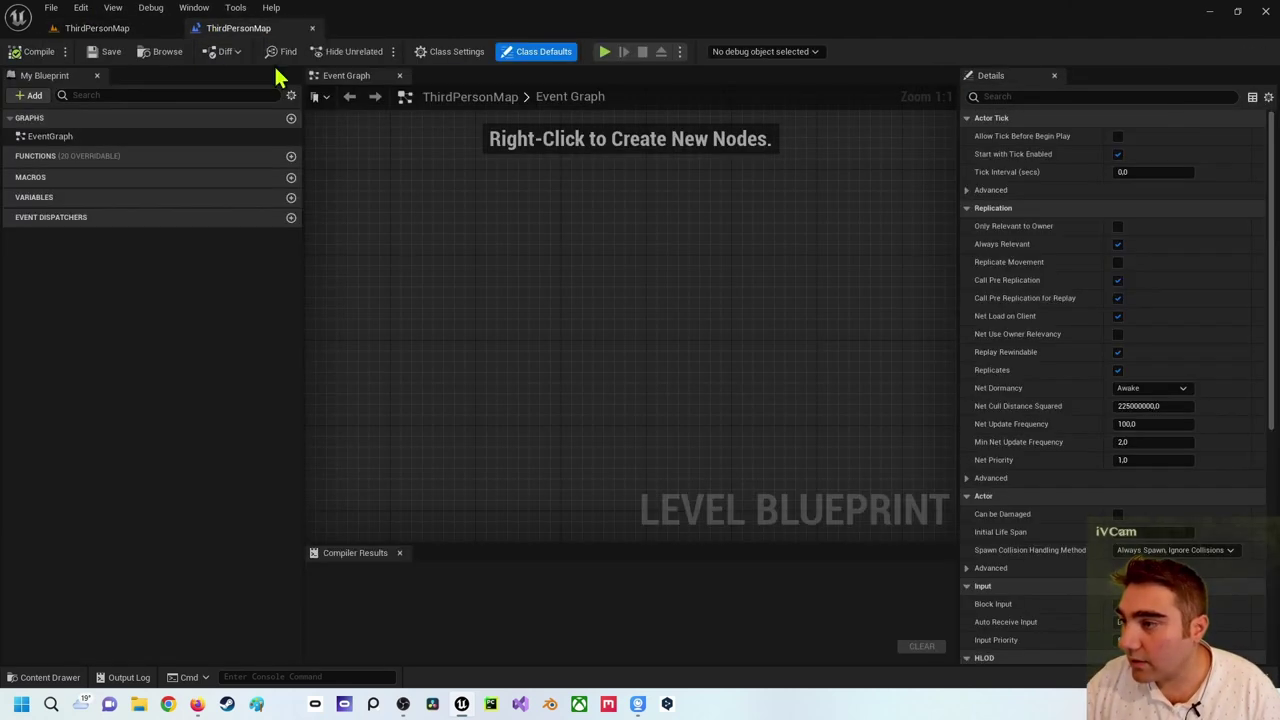
Add an On Actor Begin Overlap event for the TriggerBox to the Event Graph
right_click(460, 238)
left_click(470, 270)
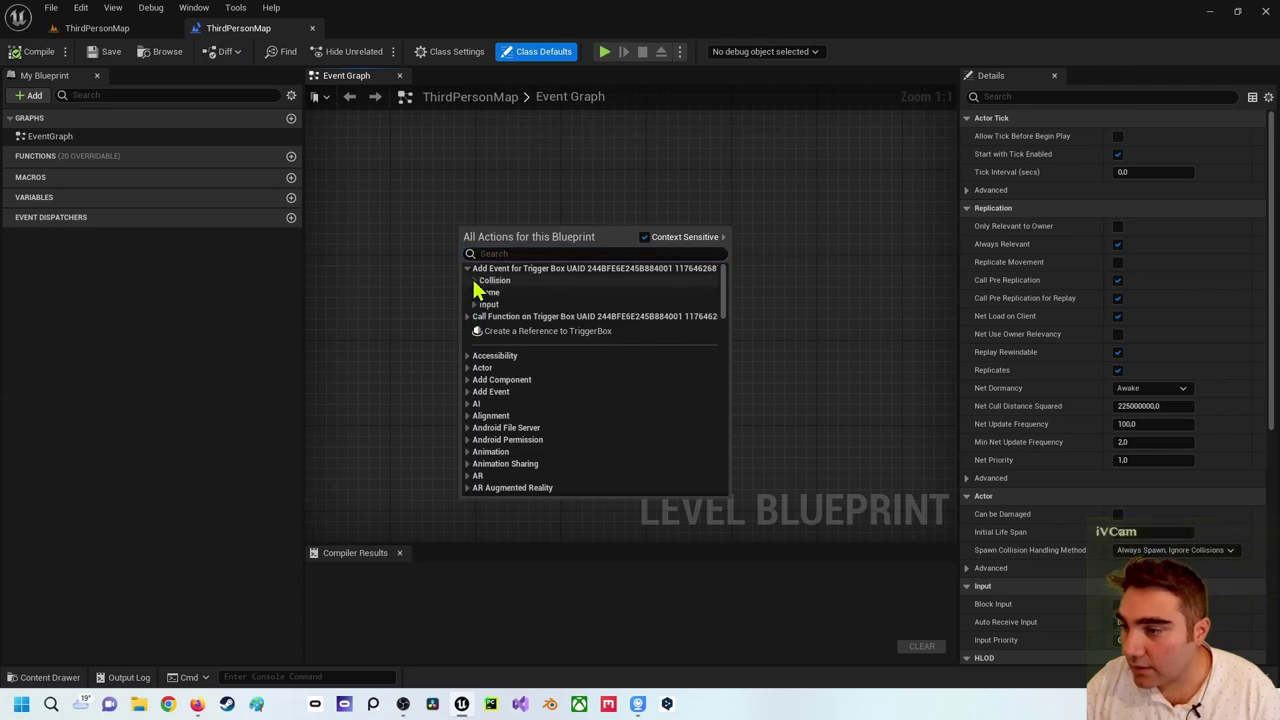
left_click(475, 280)
left_click(510, 292)
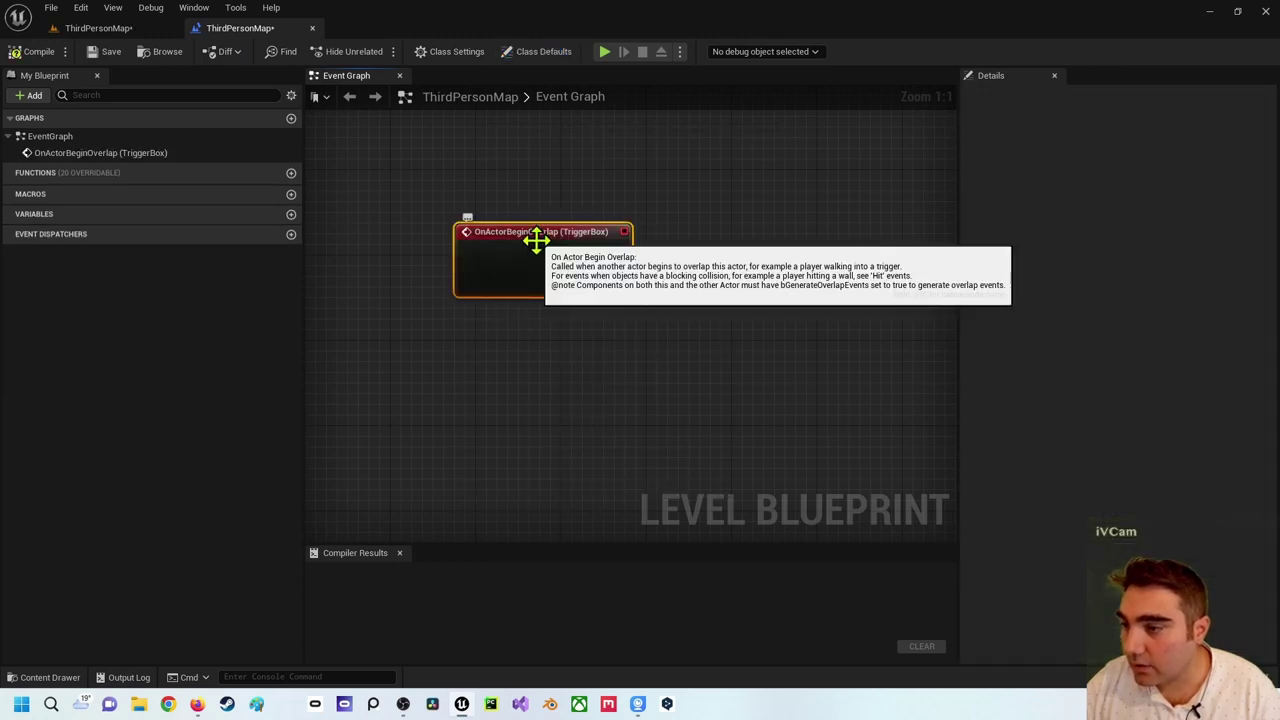
left_click(100, 28)
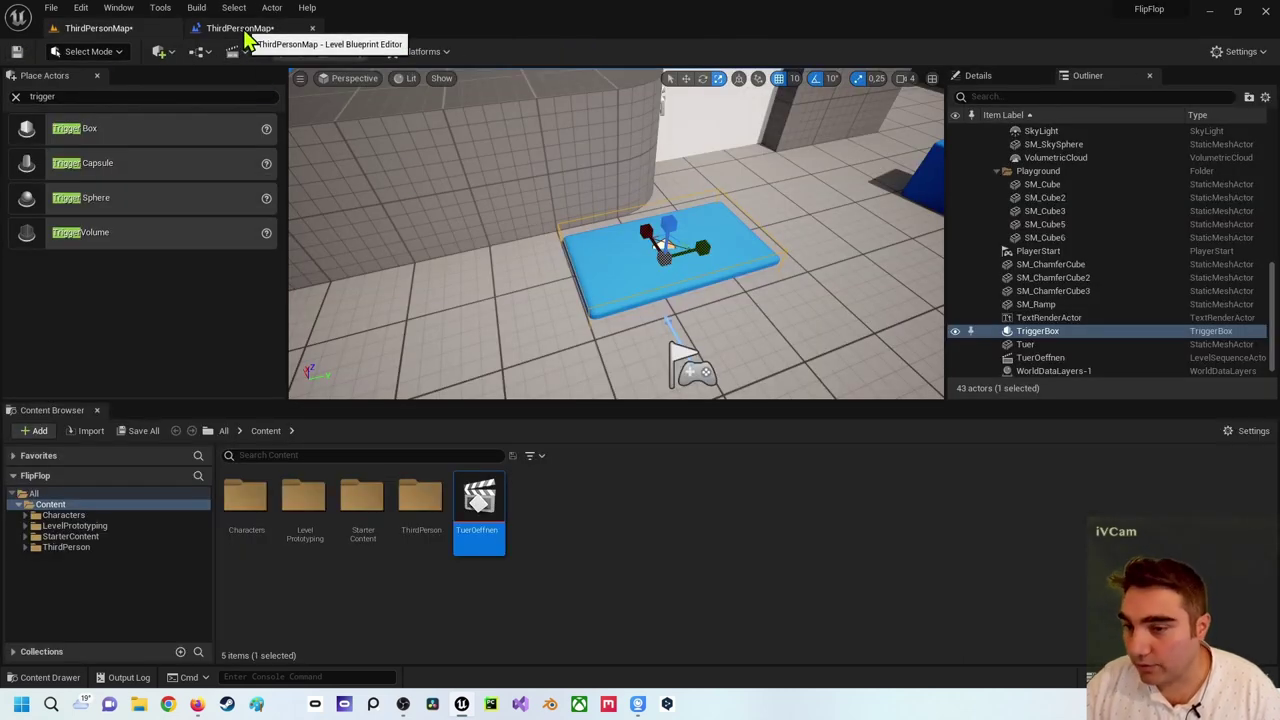
Select the Tuer door and add a reference to it in the Level Blueprint
right_click_drag(687, 176, 687, 176)
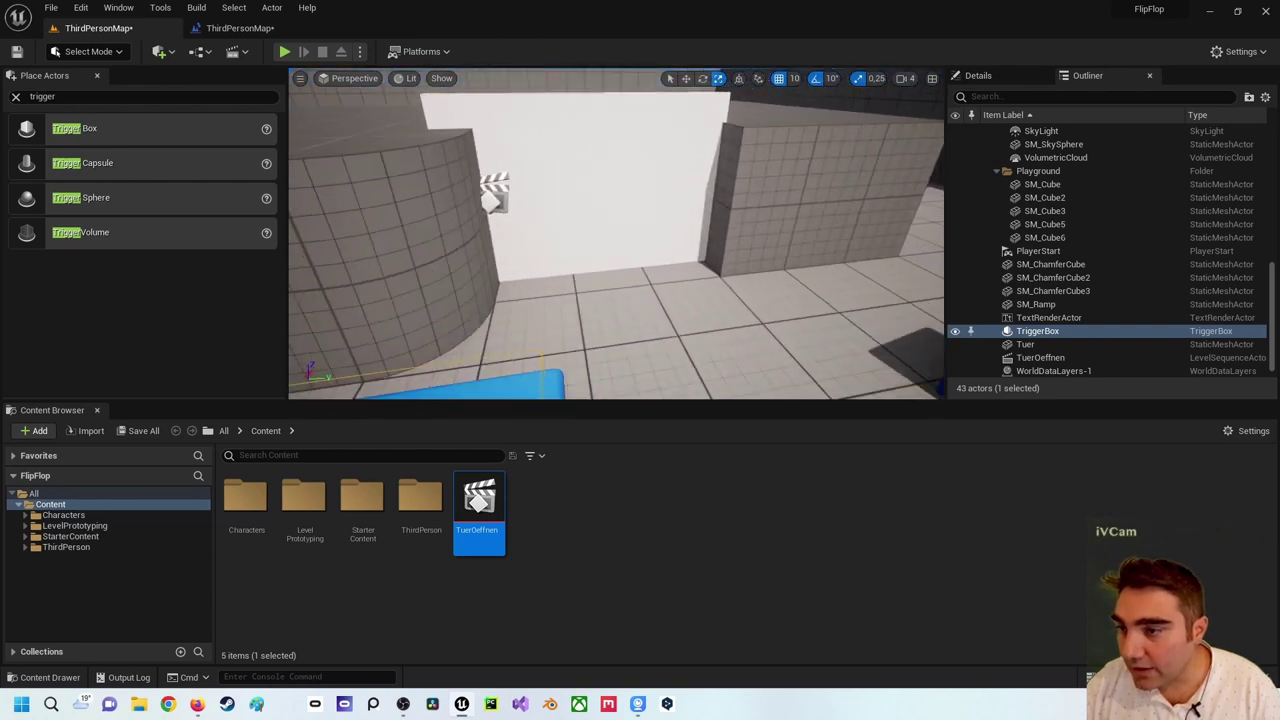
left_click(645, 178)
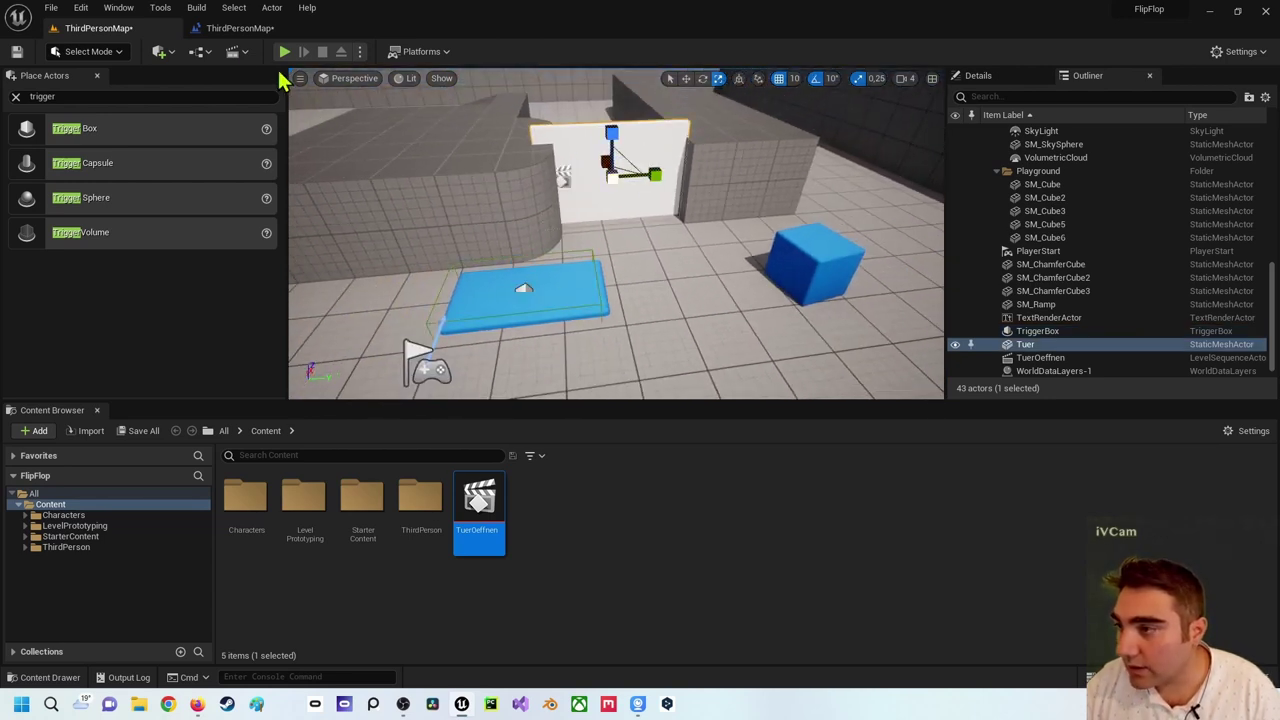
left_click(205, 30)
right_click(514, 327)
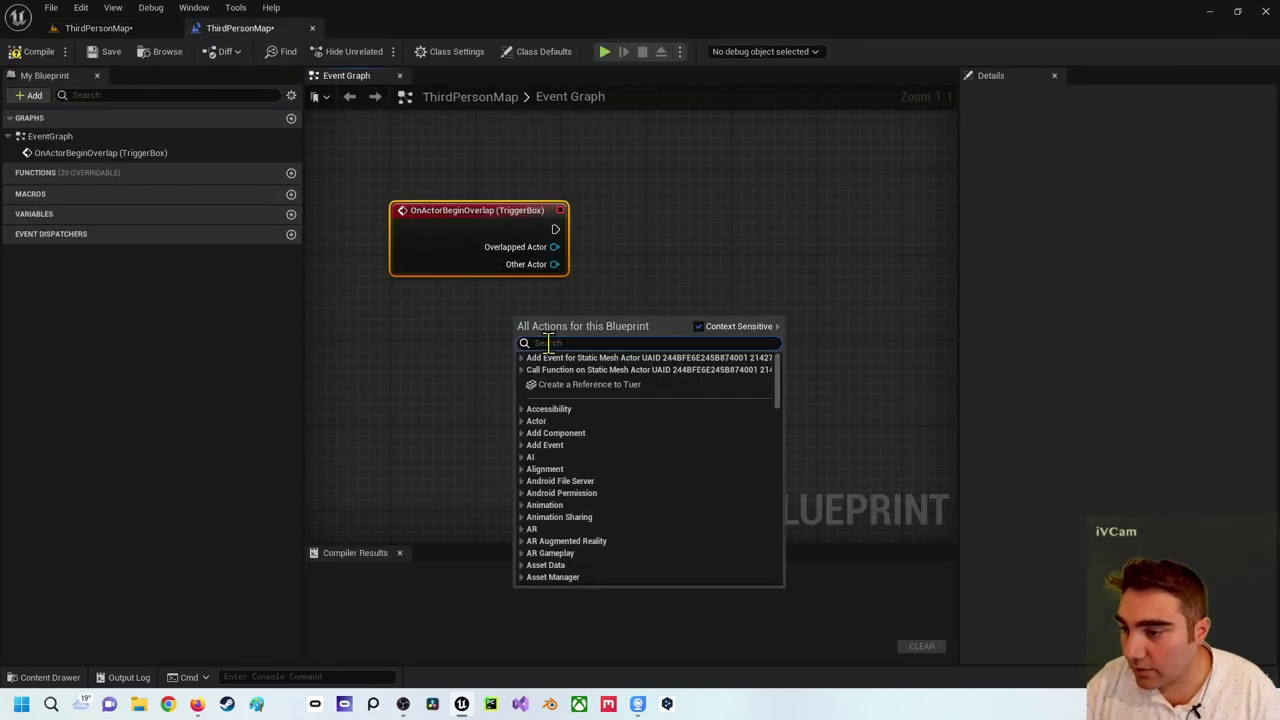
left_click(564, 386)
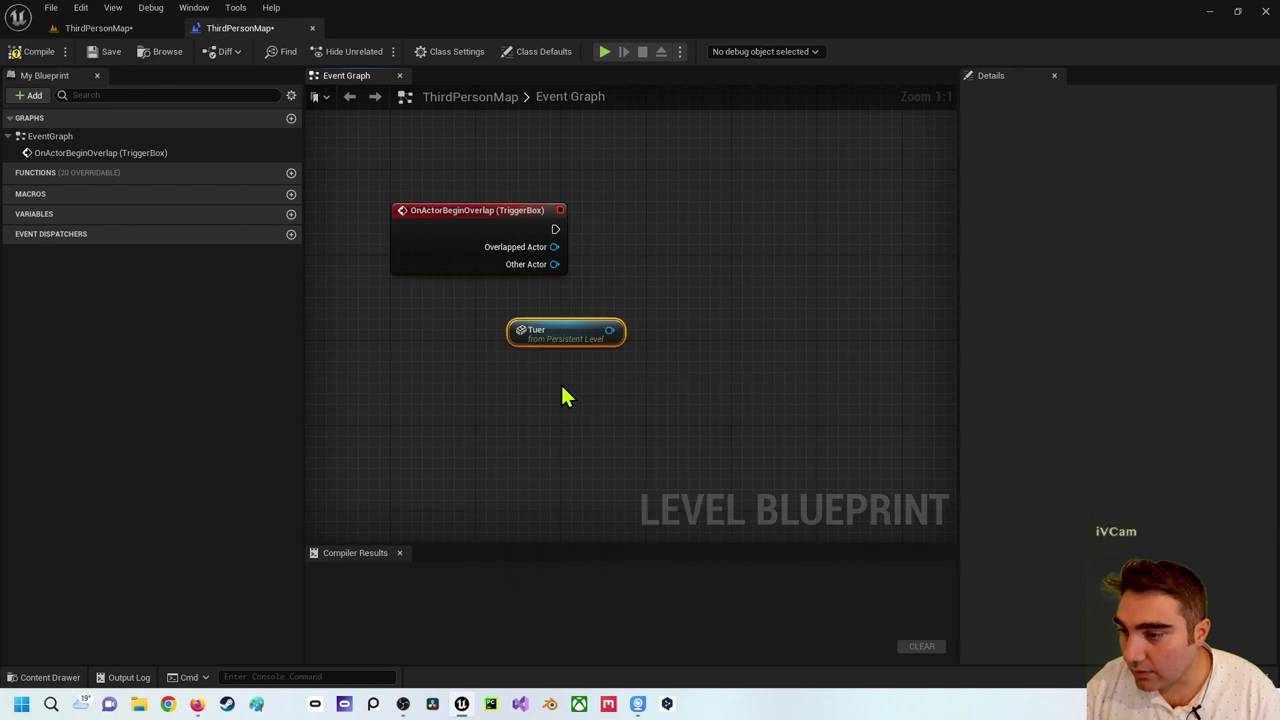
left_click(98, 28)
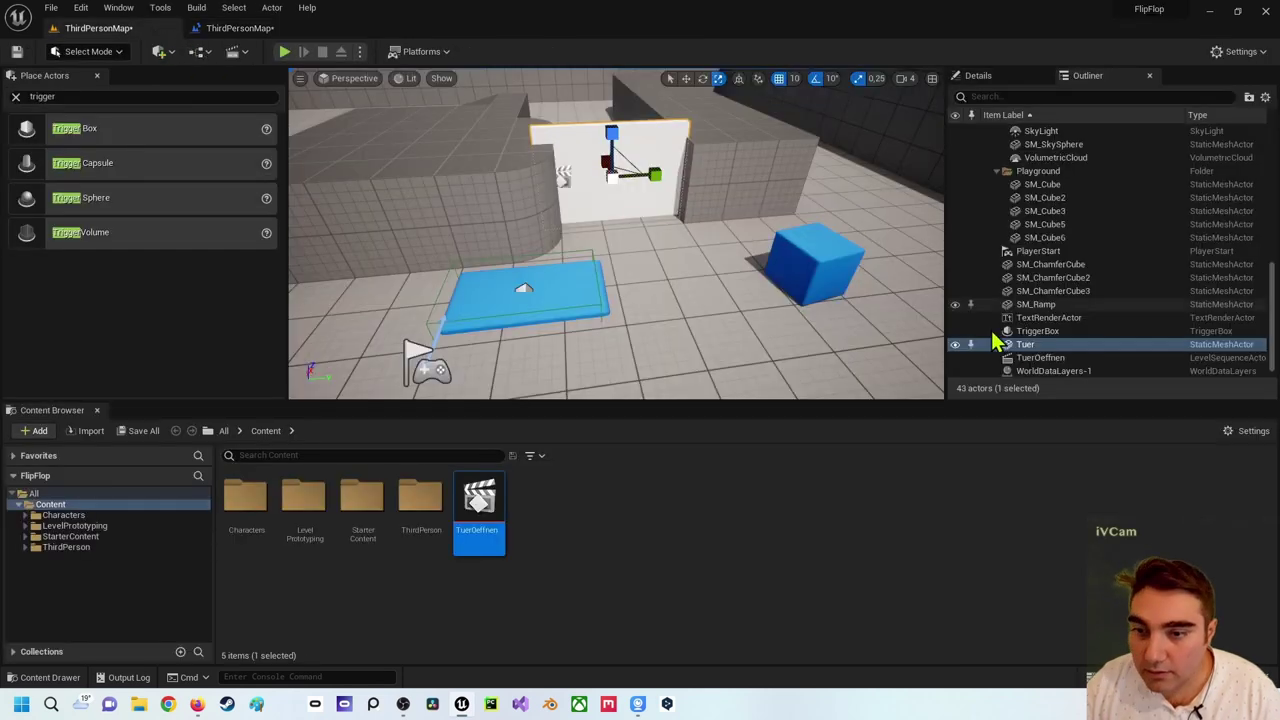
Select the TuerOeffnen sequence actor and add a reference to it in the graph
left_click(570, 174)
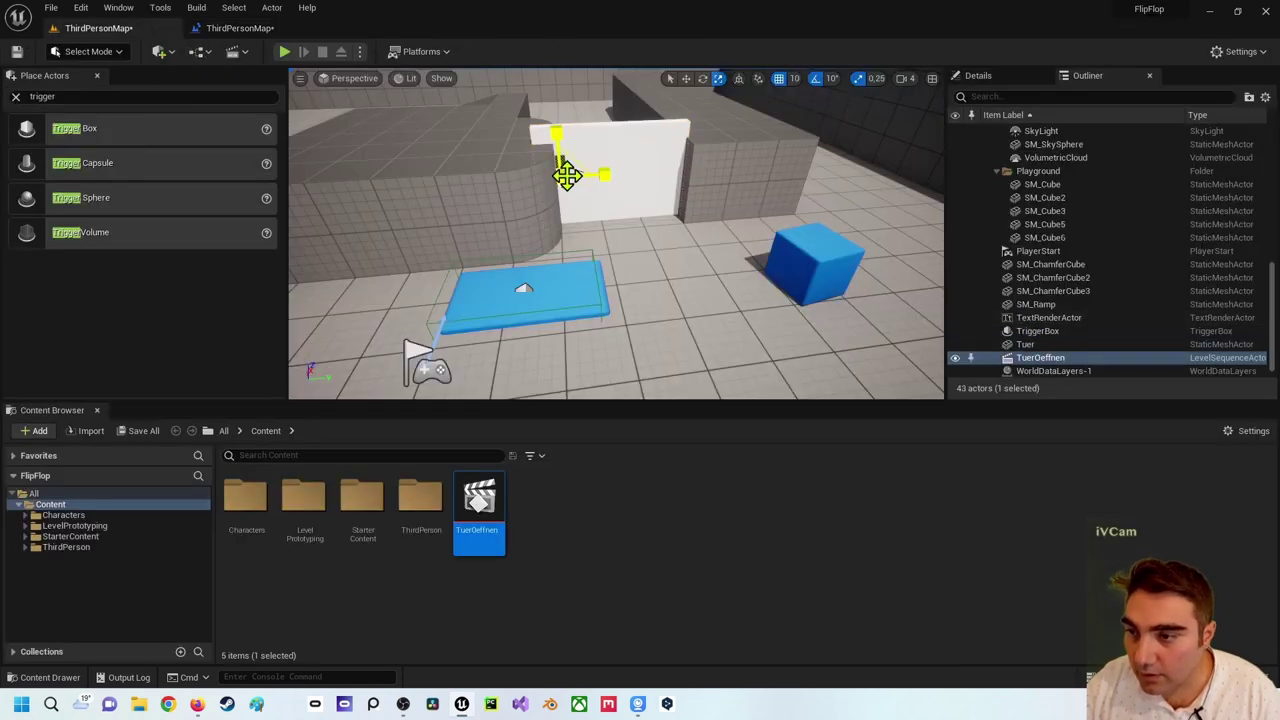
scroll(1089, 323, "down", 1)
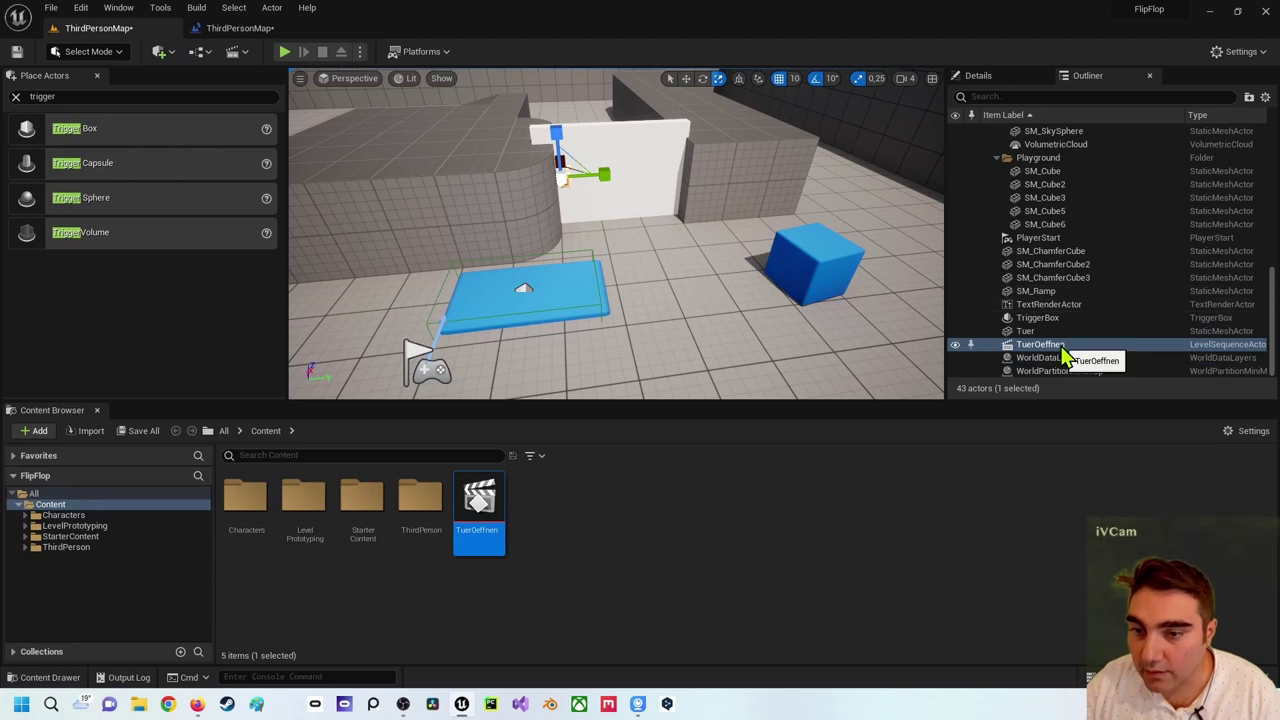
left_click(240, 28)
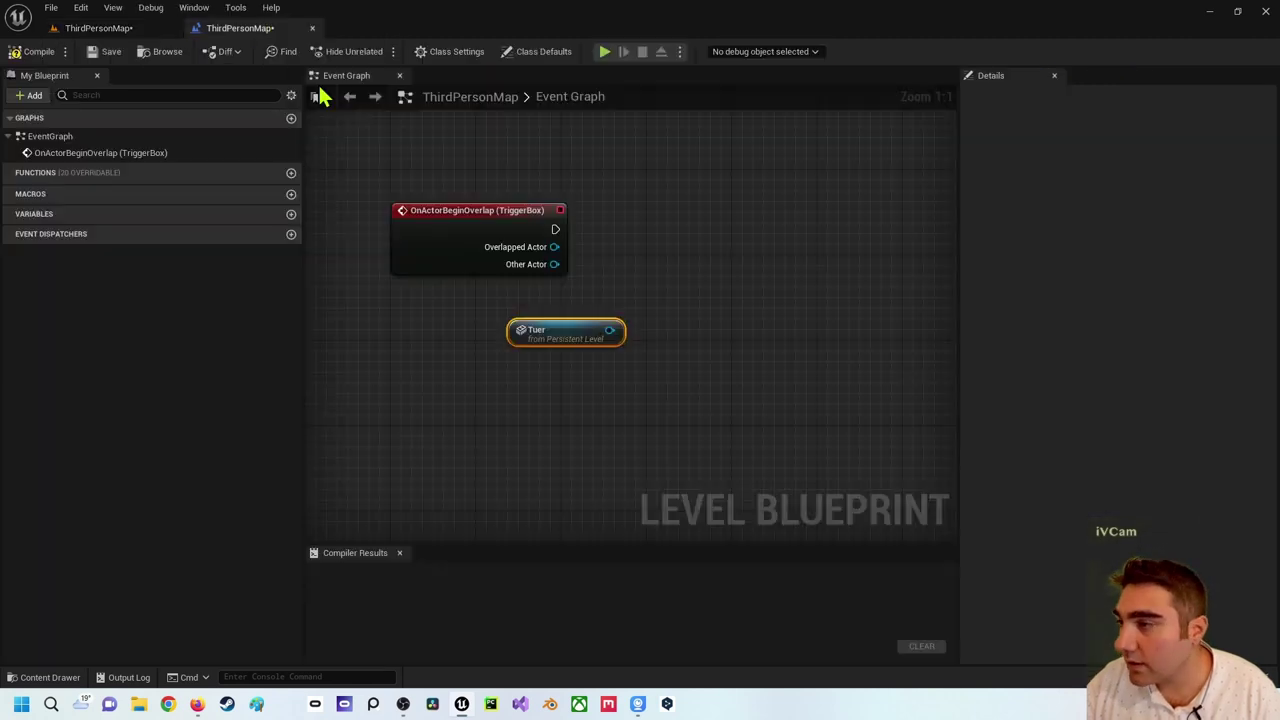
right_click(541, 427)
left_click(596, 482)
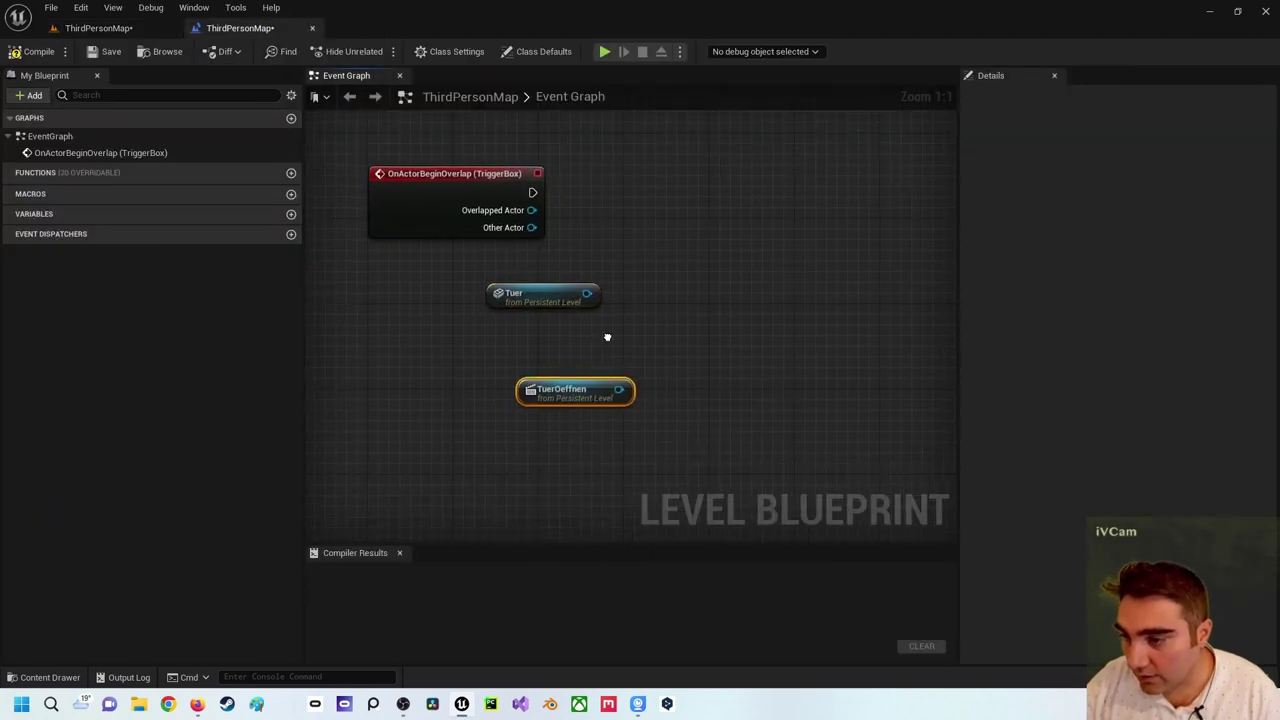
Delete the Tuer reference node and position TuerOeffnen beside the overlap event
right_click_drag(607, 337, 557, 229)
left_click(540, 221)
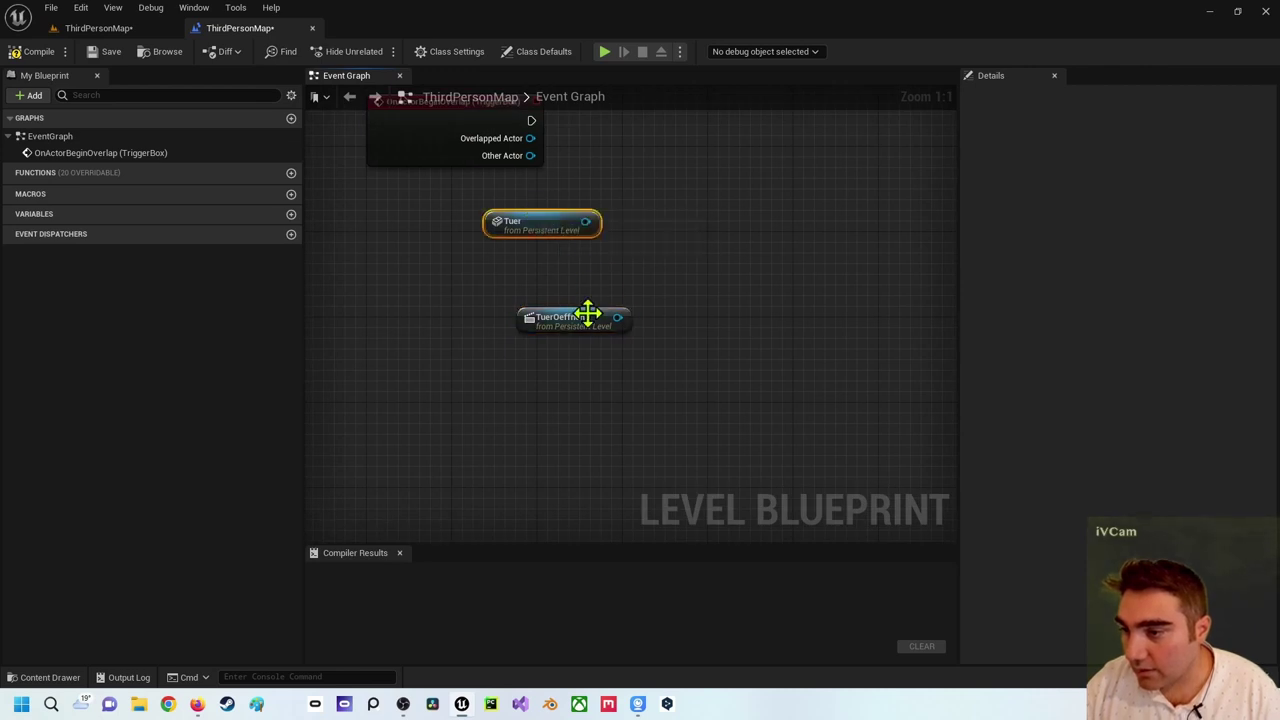
mouse_move(588, 314)
left_mouse_down()
mouse_move(535, 282)
mouse_move(525, 232)
left_mouse_up()
left_click(536, 211)
key("Delete")
right_click_drag(517, 217, 544, 347)
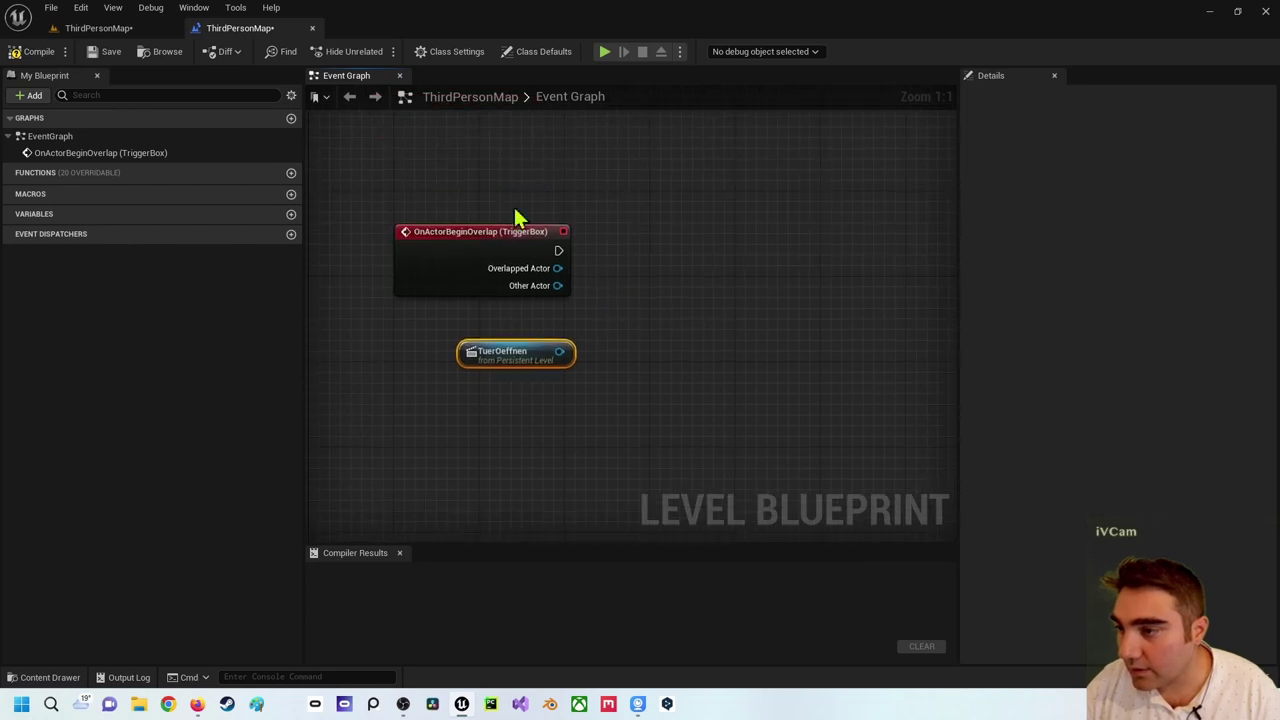
mouse_move(558, 351)
left_mouse_down()
mouse_move(660, 323)
mouse_move(677, 246)
left_mouse_up()
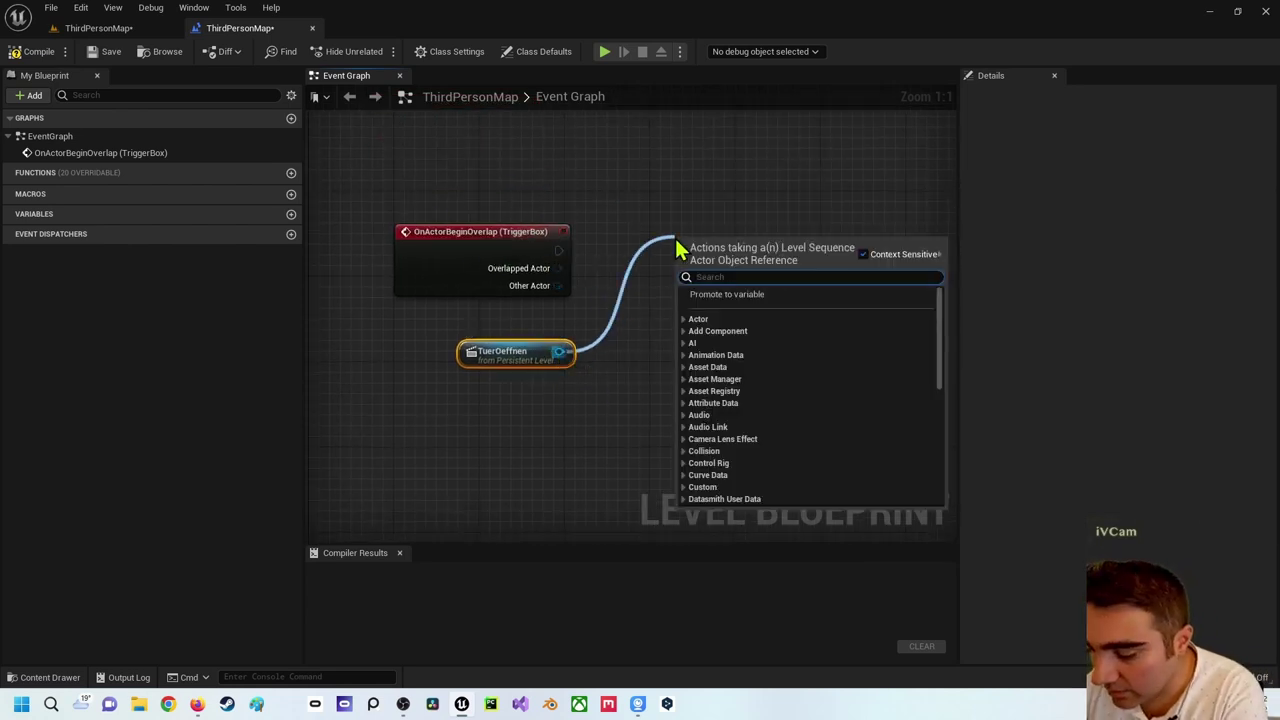
Add a Play (SequencePlayer) node, wire the overlap event to it, and compile
type("play")
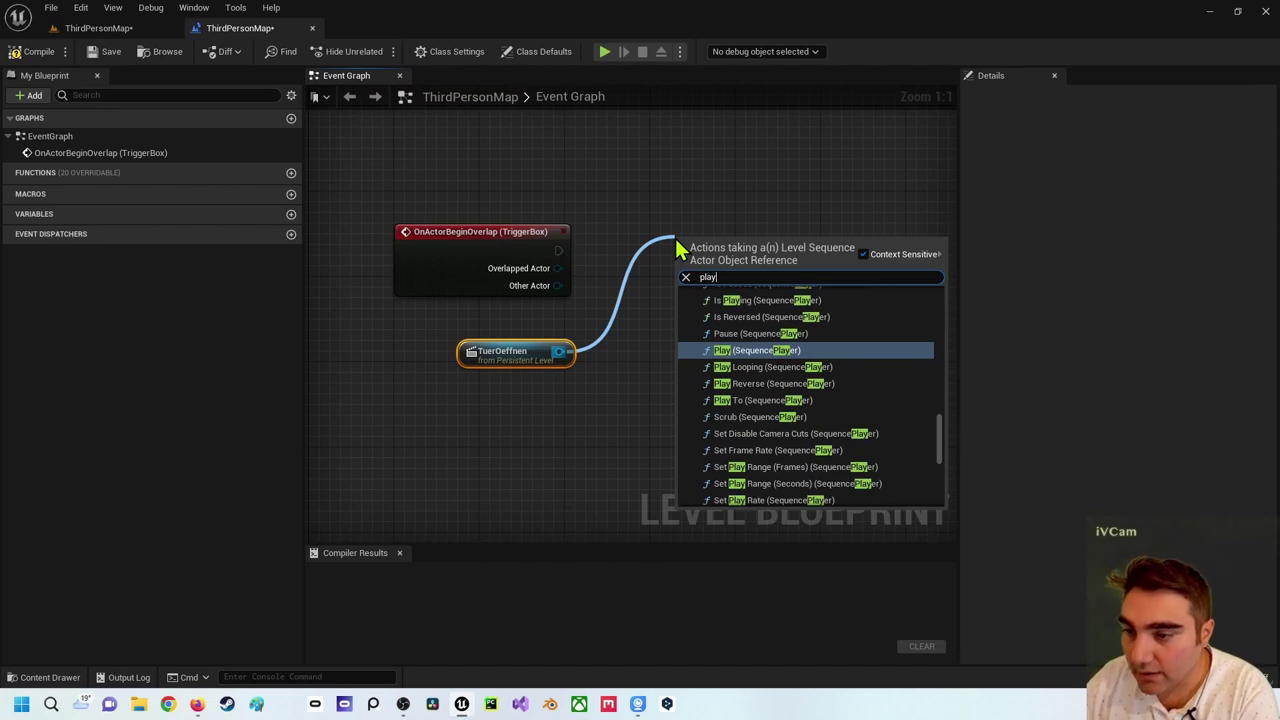
key("Return")
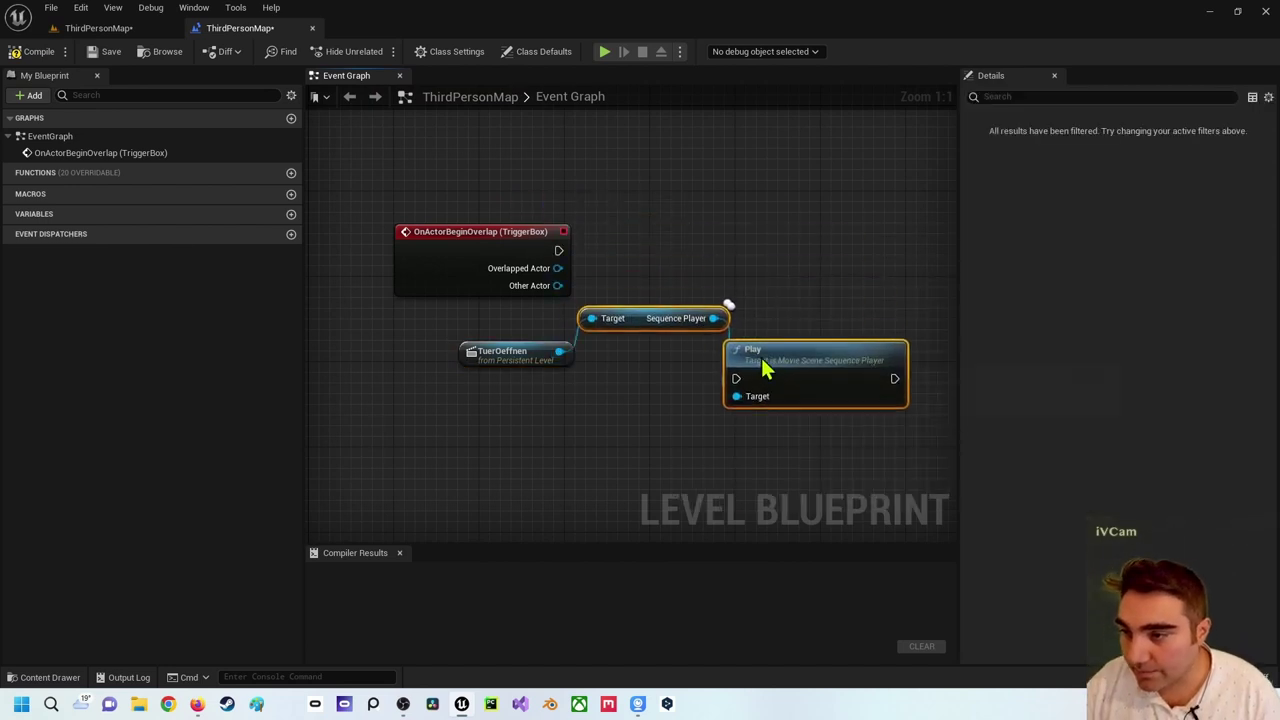
mouse_move(686, 240)
left_mouse_down()
mouse_move(752, 380)
mouse_move(831, 234)
left_mouse_up()
left_click_drag(557, 250, 757, 250)
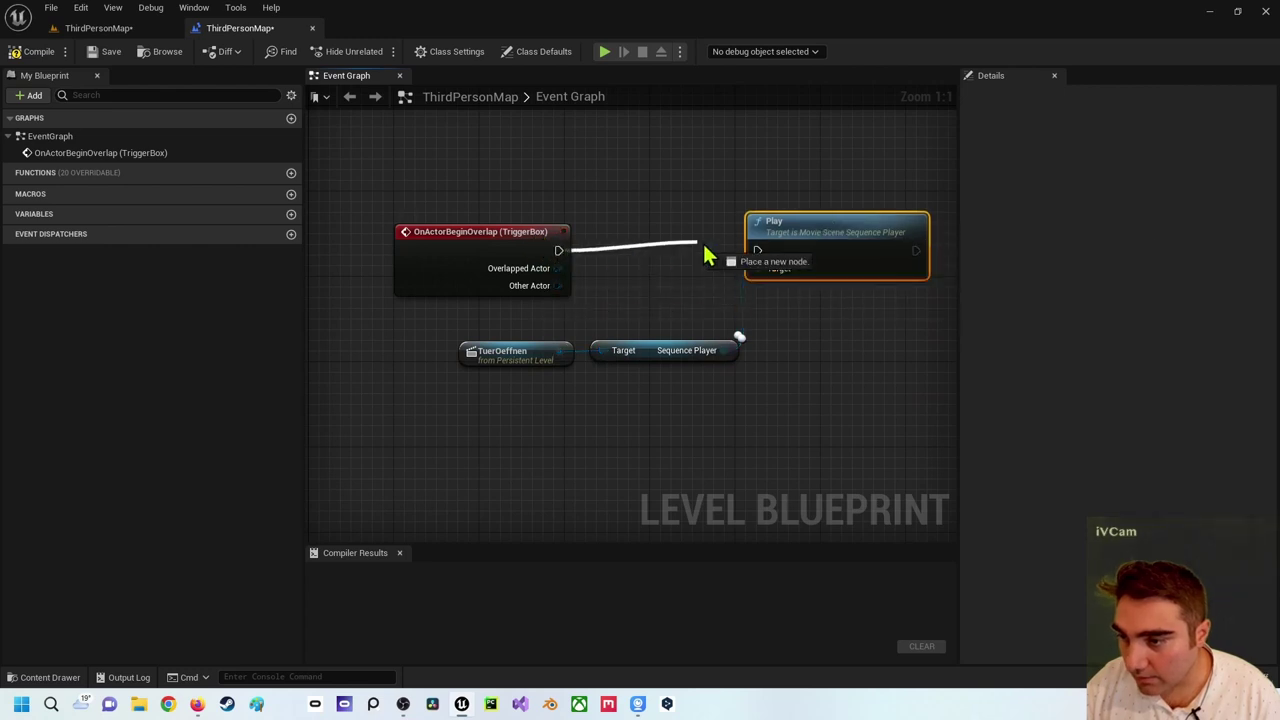
left_click(37, 52)
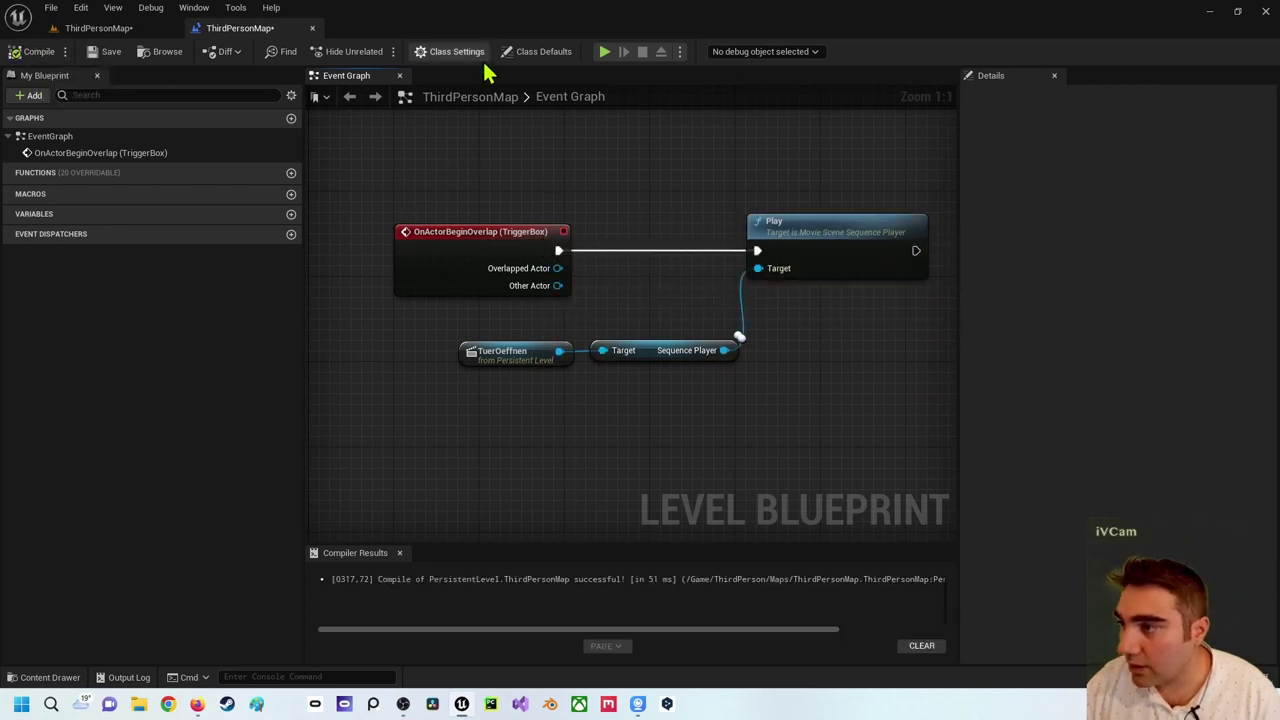
Test the door trigger in a Play session, then return to the level editor
left_click(604, 51)
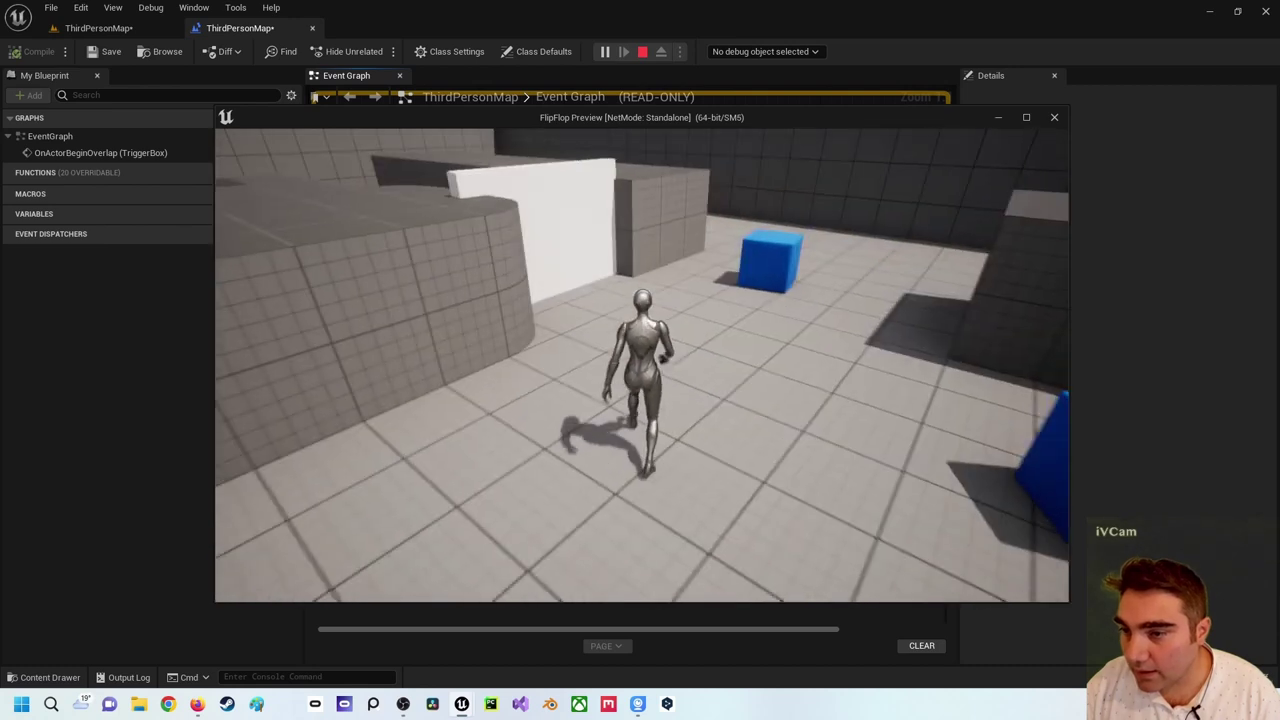
key("a")
key("Escape")
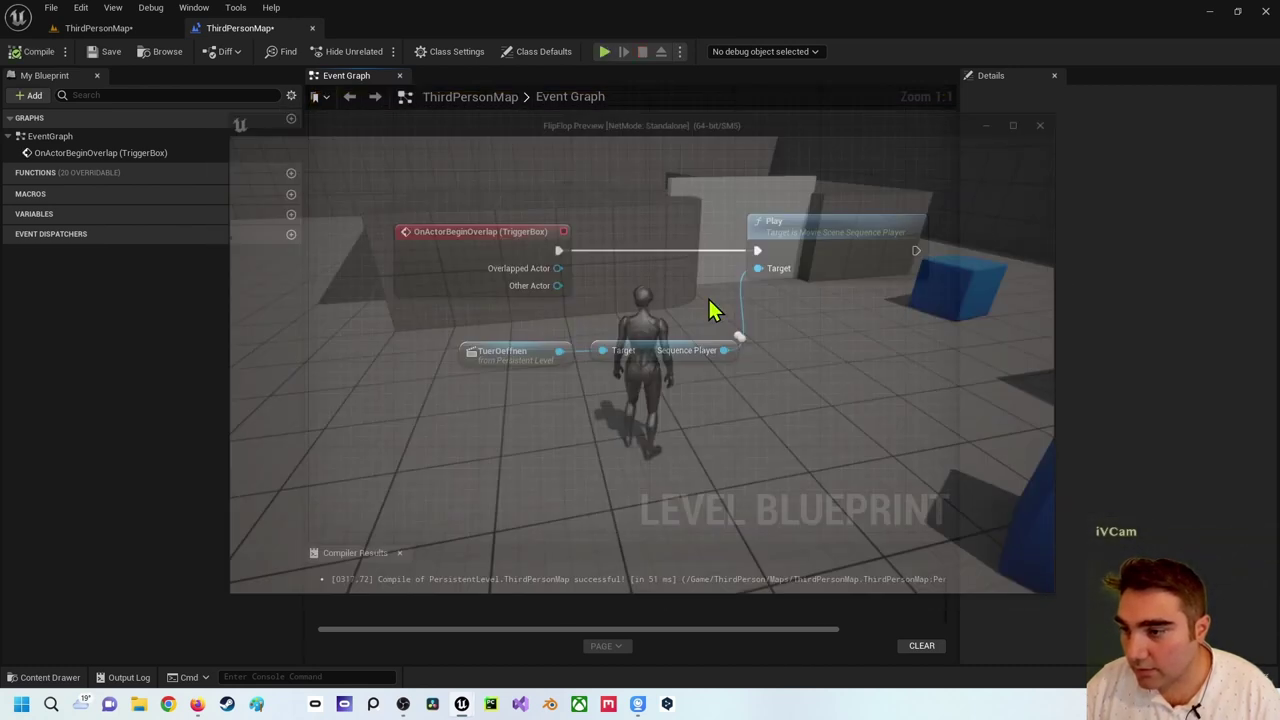
left_click(98, 28)
Select the blue platform, undo an accidental height change, and lower it to floor level
left_click(559, 312)
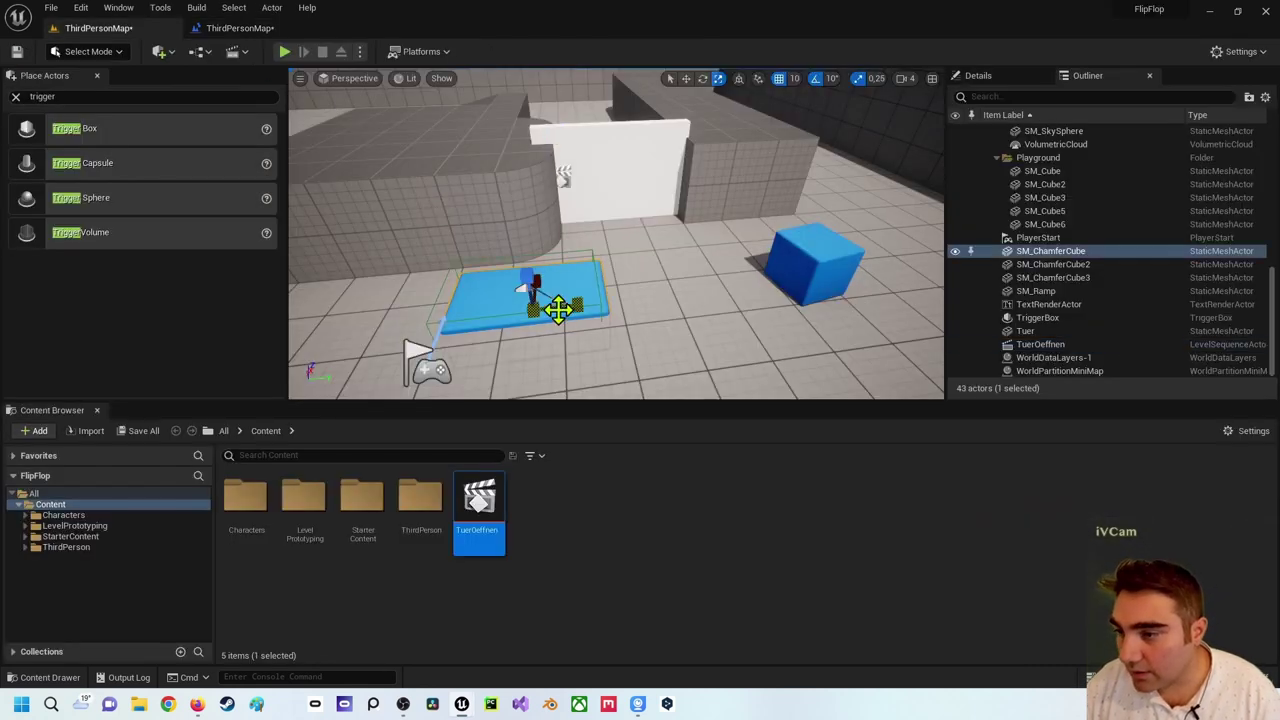
left_click_drag(534, 285, 526, 265)
key("w")
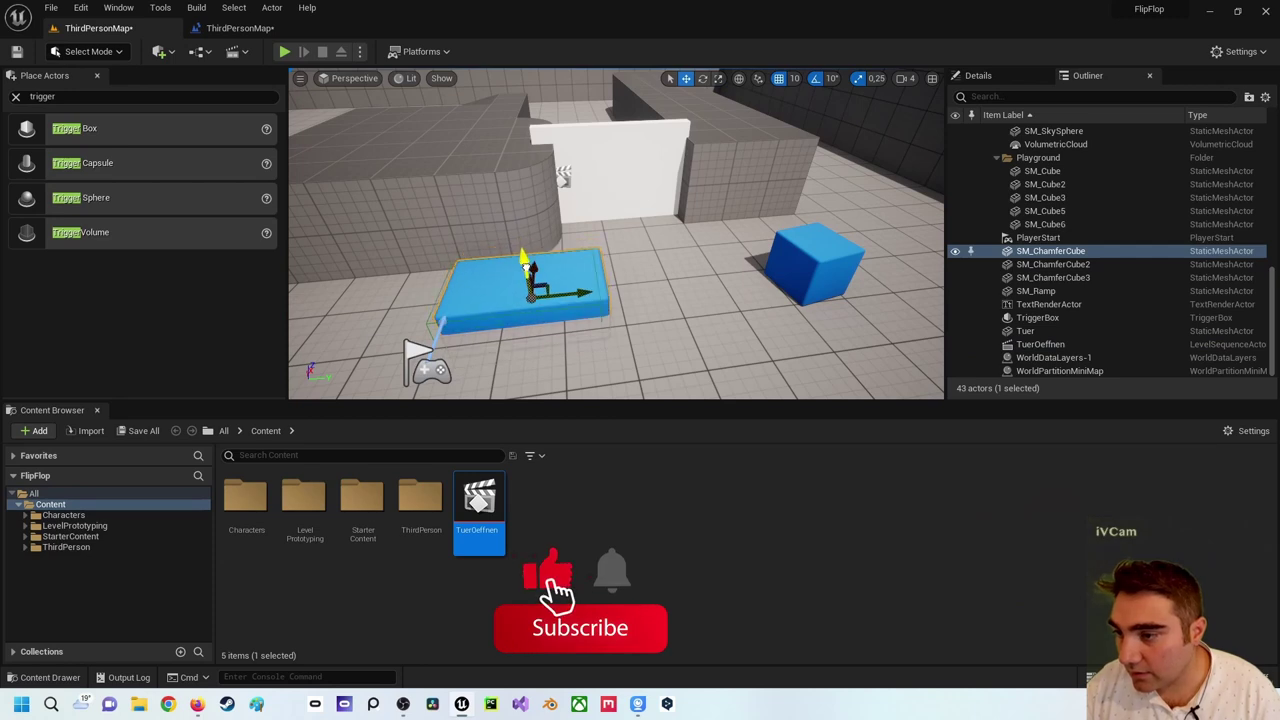
key("ctrl+z")
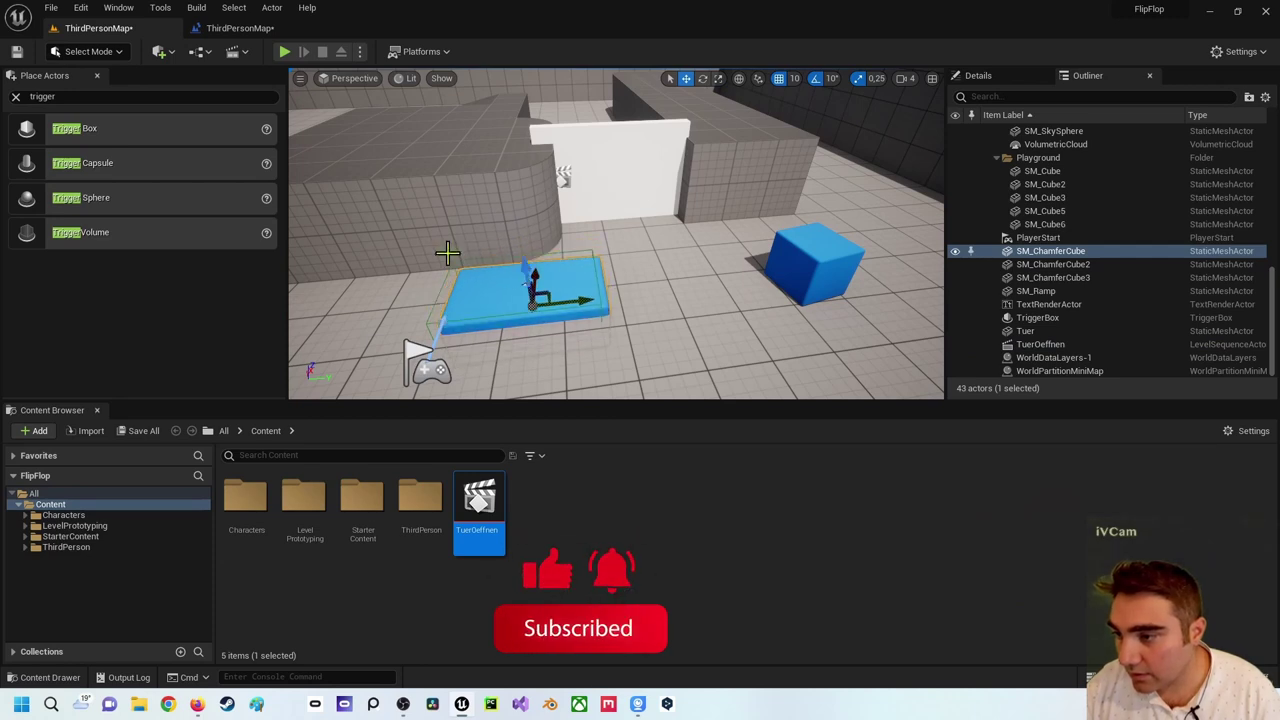
left_click(446, 284)
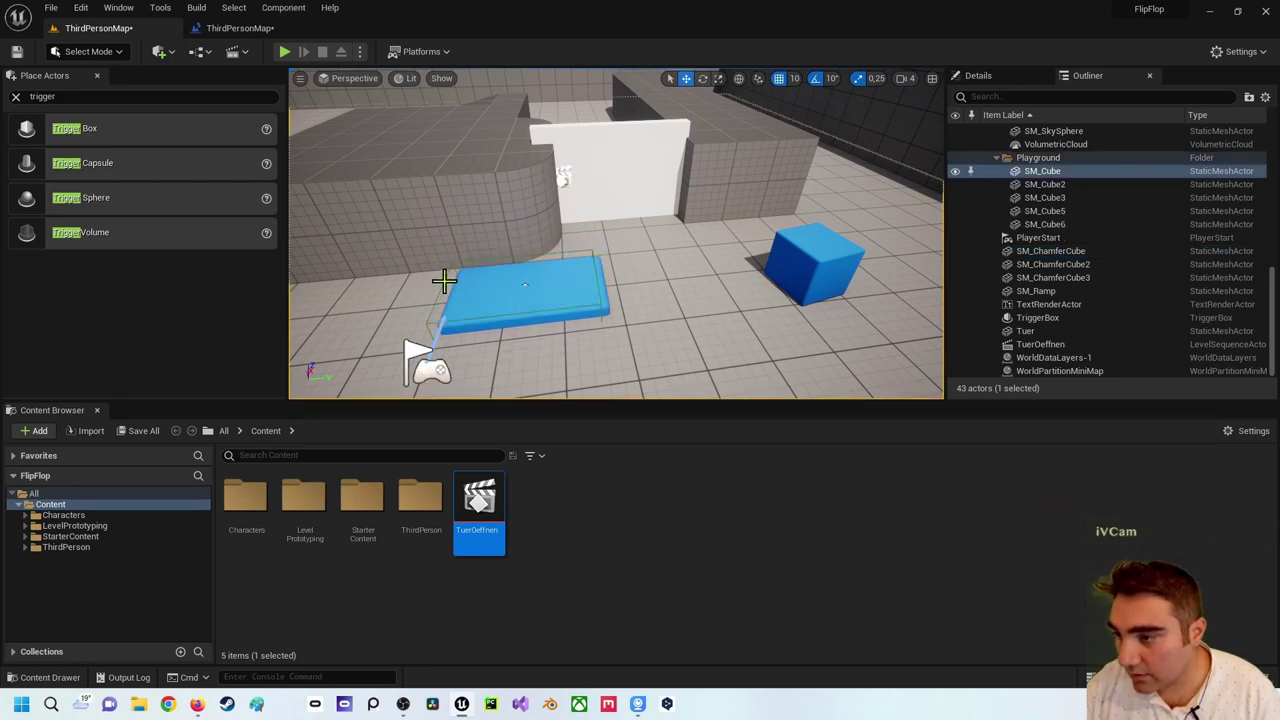
key("f")
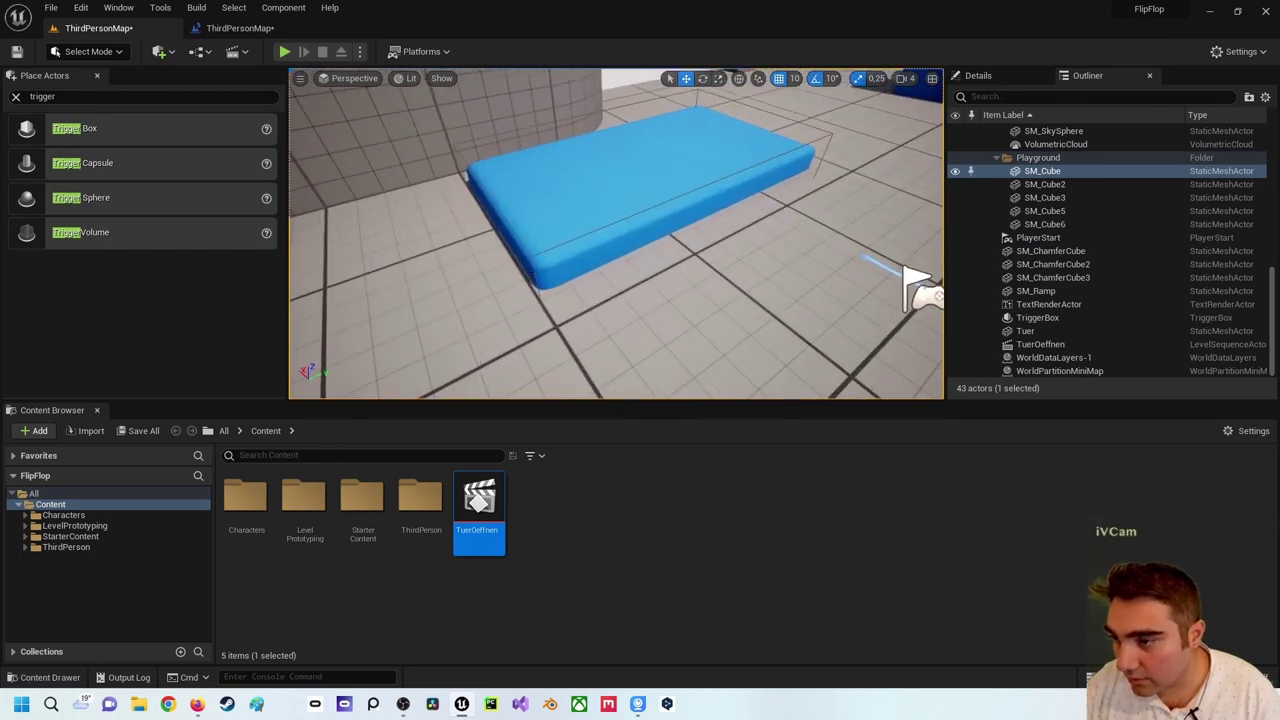
left_click(533, 255)
mouse_move(649, 158)
left_mouse_down()
mouse_move(646, 175)
mouse_move(612, 181)
left_mouse_up()
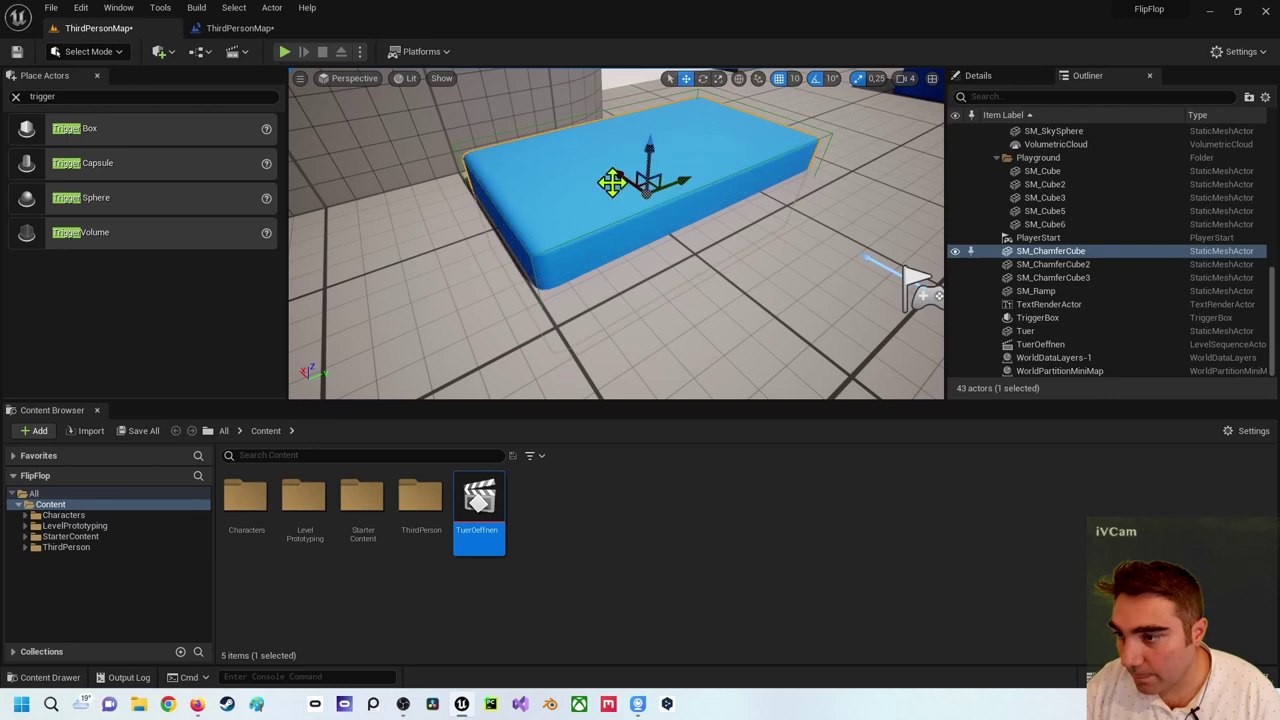
Frame the blue platform and sink it below the floor, then check the TriggerBox area
left_click_drag(530, 262, 533, 263)
right_click_drag(531, 262, 600, 225)
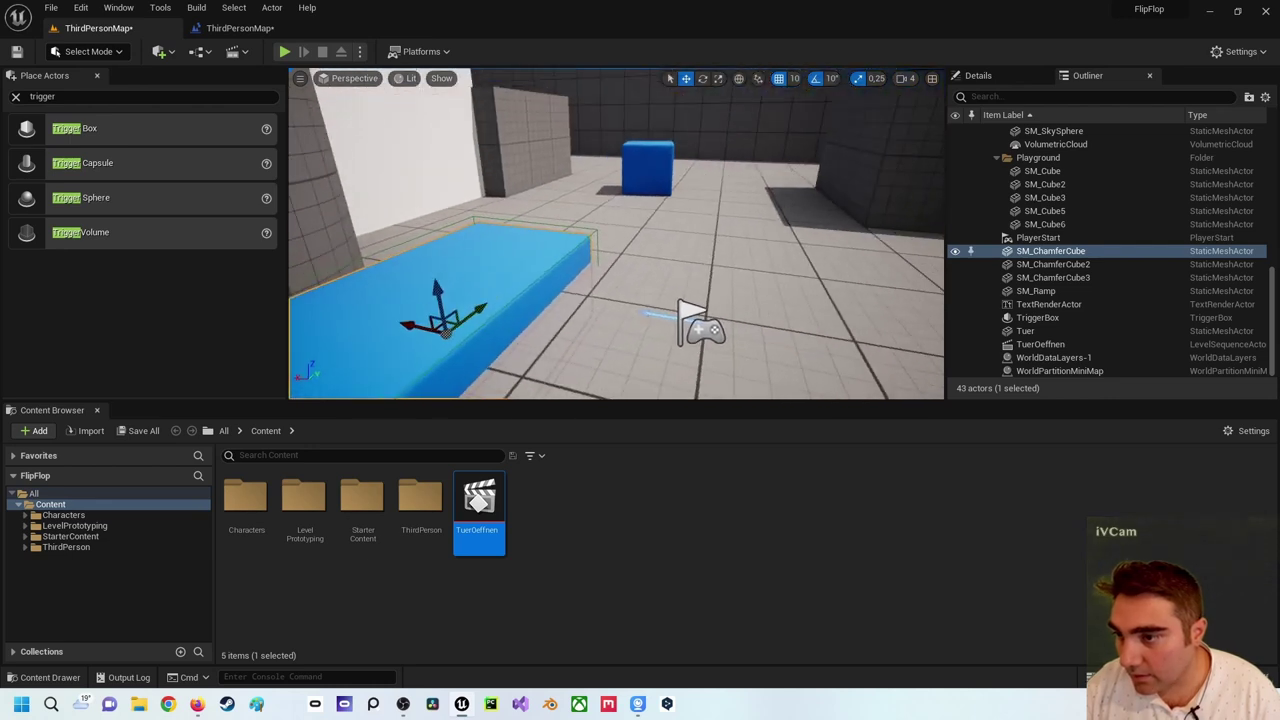
left_click(595, 233)
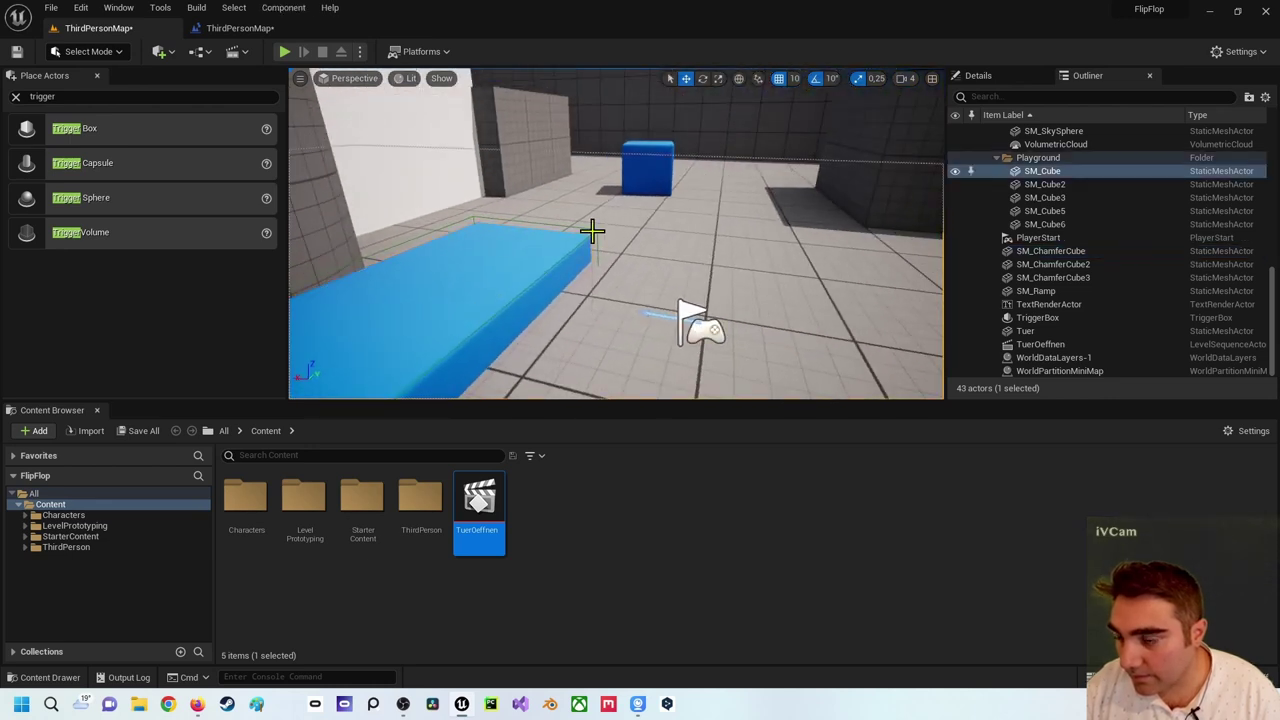
left_click(526, 262)
key("f")
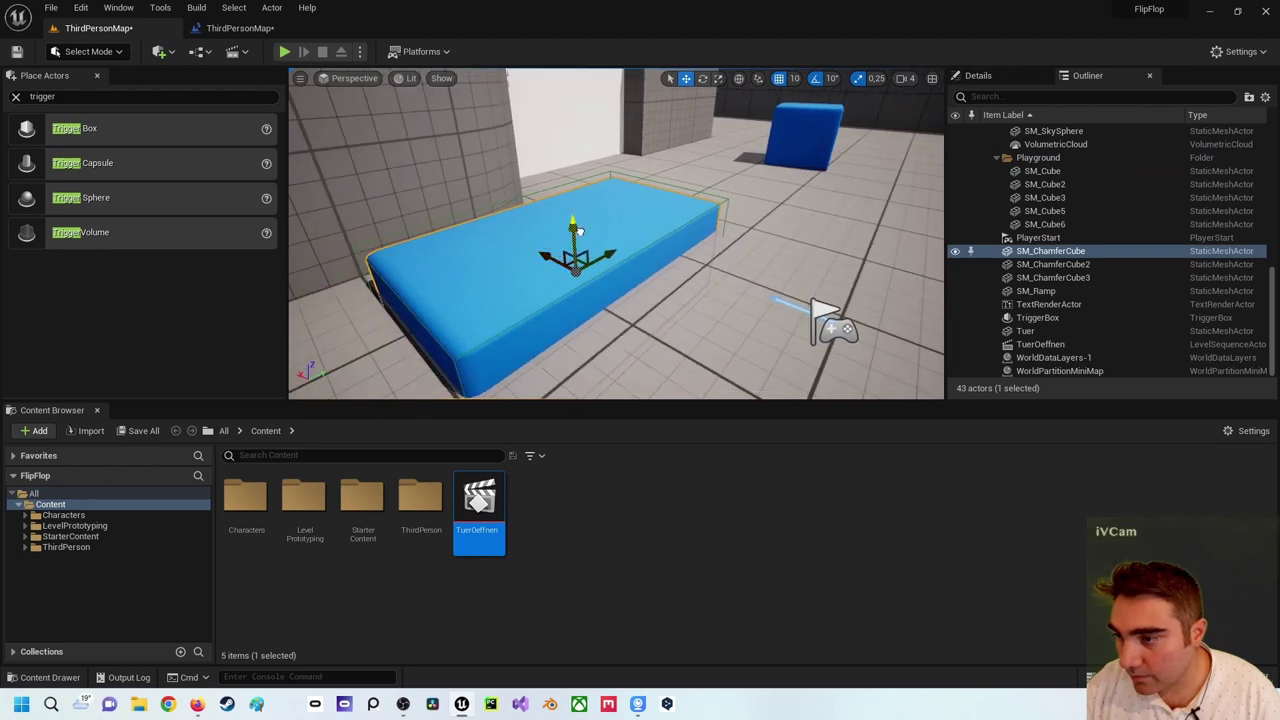
left_click_drag(578, 230, 567, 300)
left_click(572, 246)
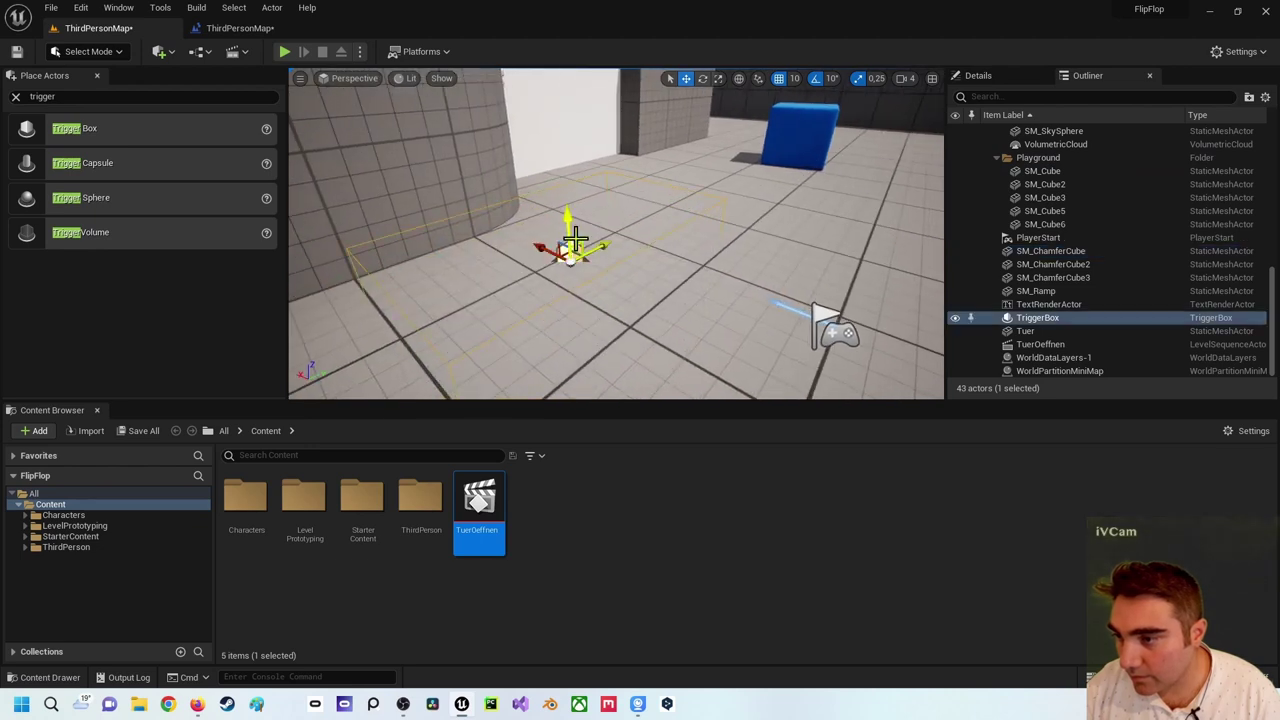
left_click(559, 283)
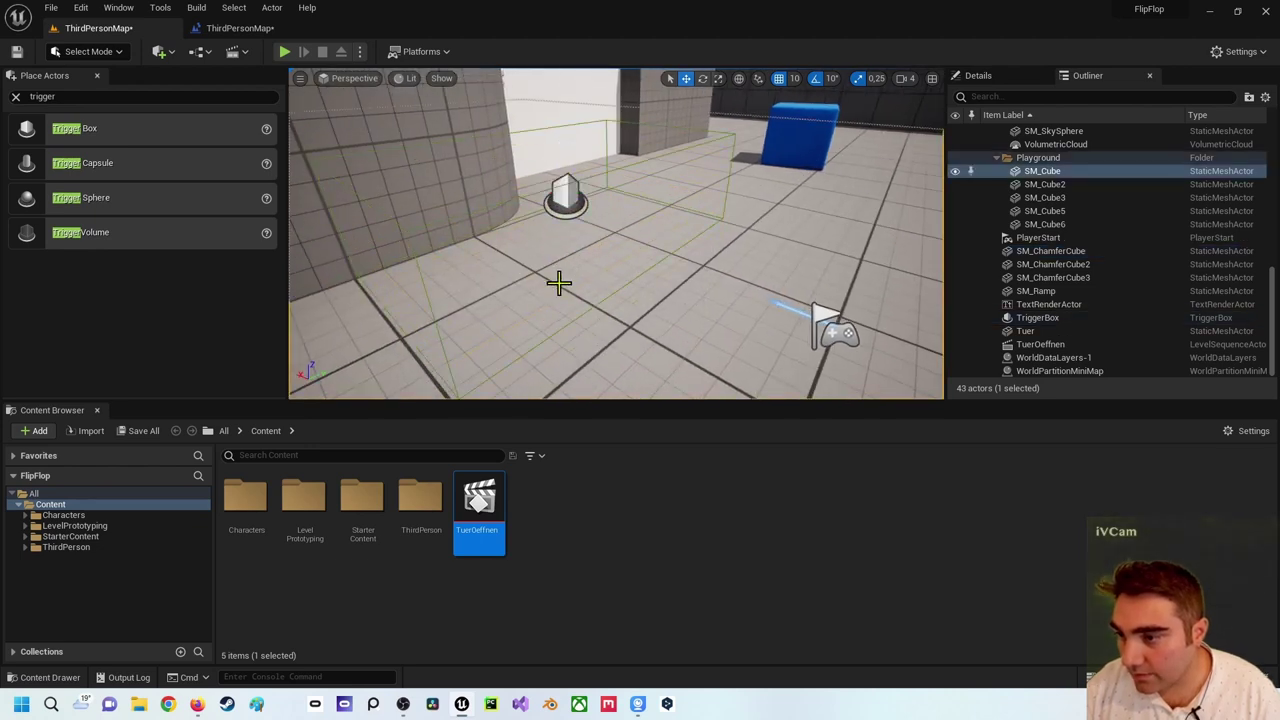
right_click_drag(563, 280, 563, 280)
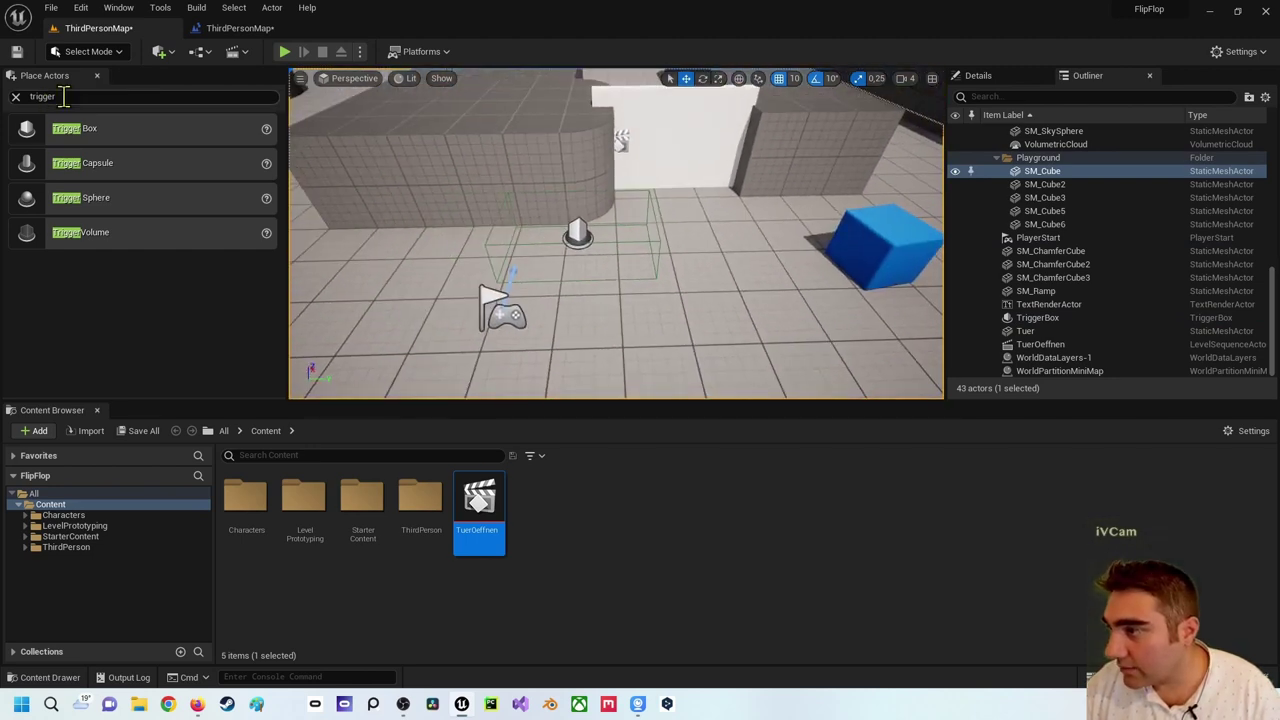
Place a new Cube in the trigger area, scale it into a broad flat slab, and save the level
left_click(16, 98)
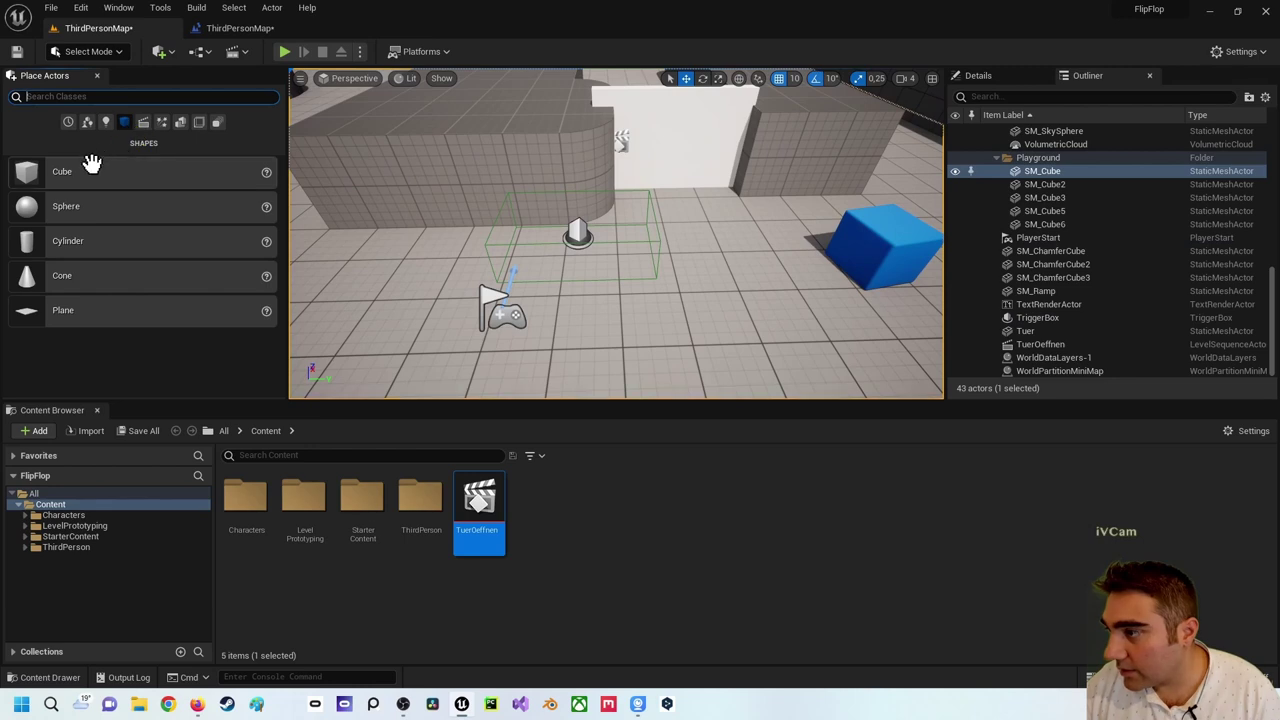
left_click_drag(91, 163, 583, 260)
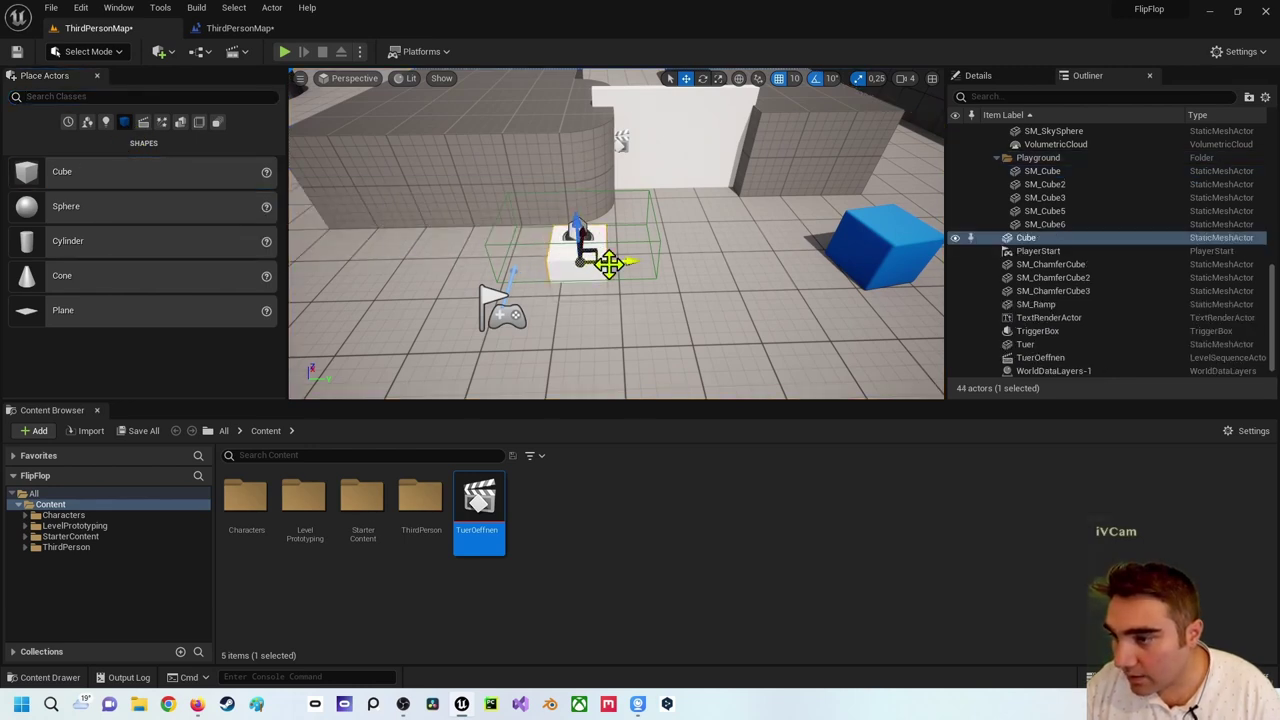
key("r")
left_click_drag(623, 262, 690, 262)
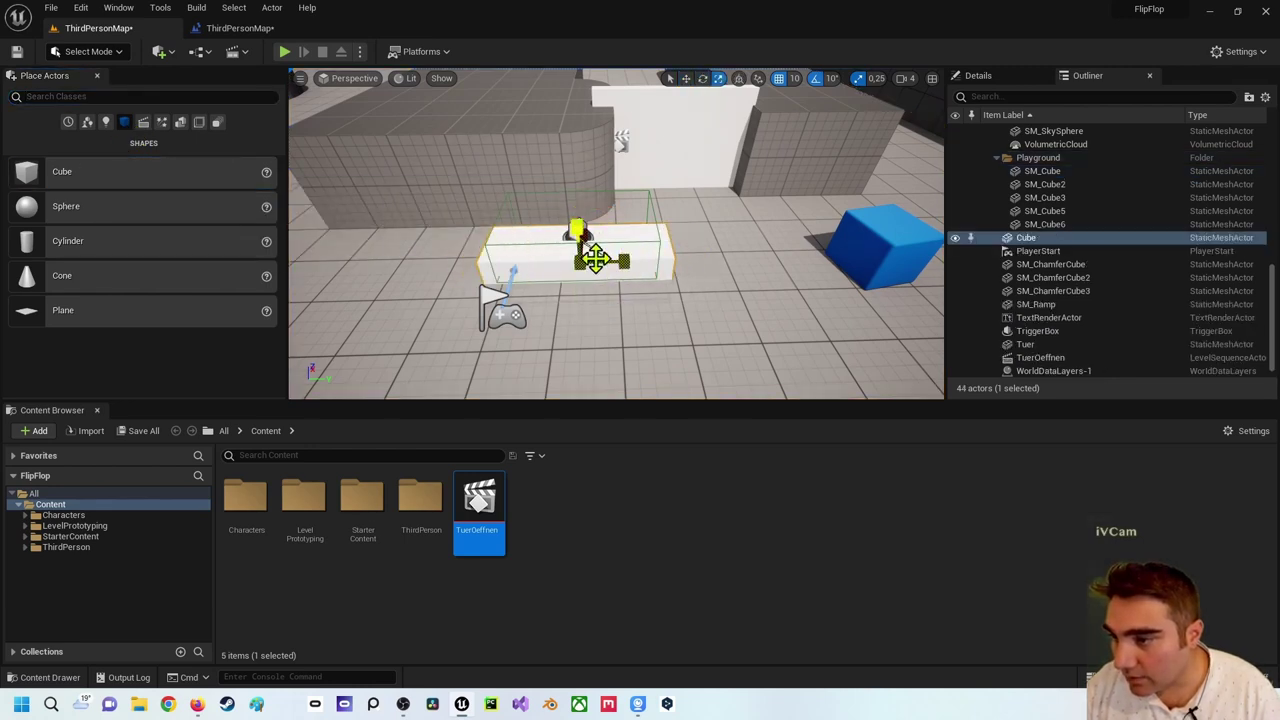
right_click_drag(596, 259, 530, 270)
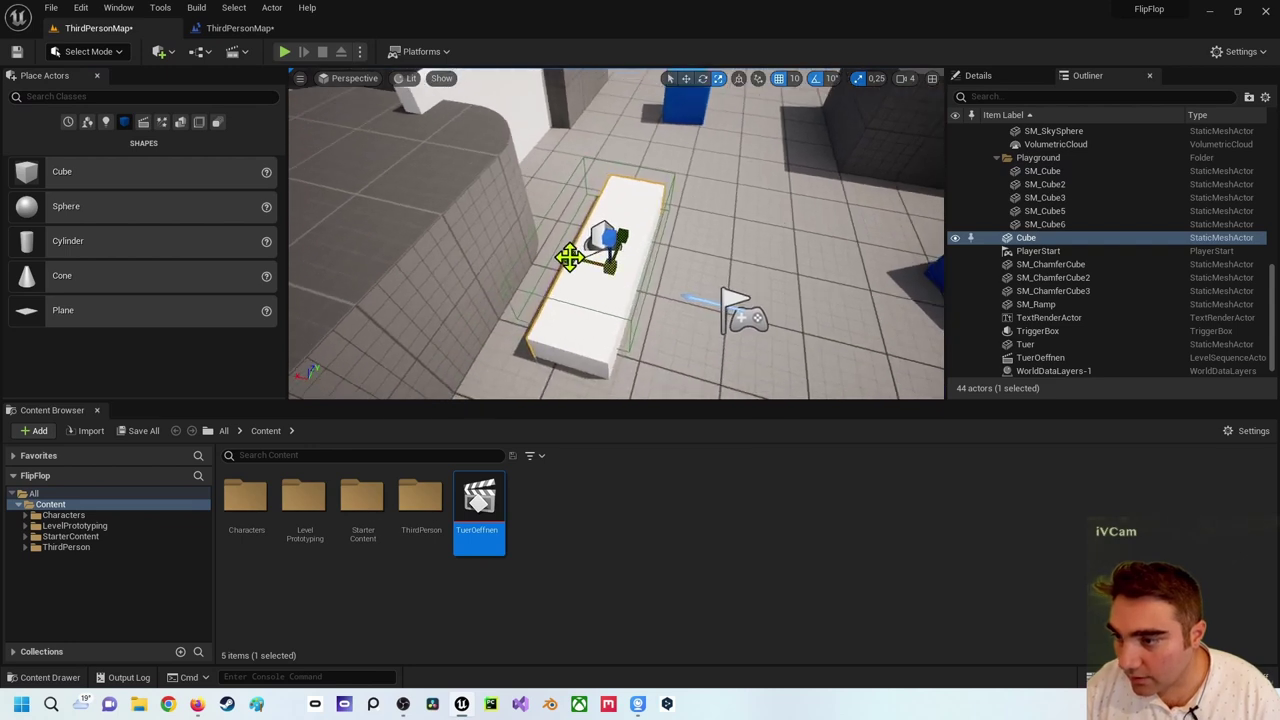
left_click_drag(569, 256, 525, 270)
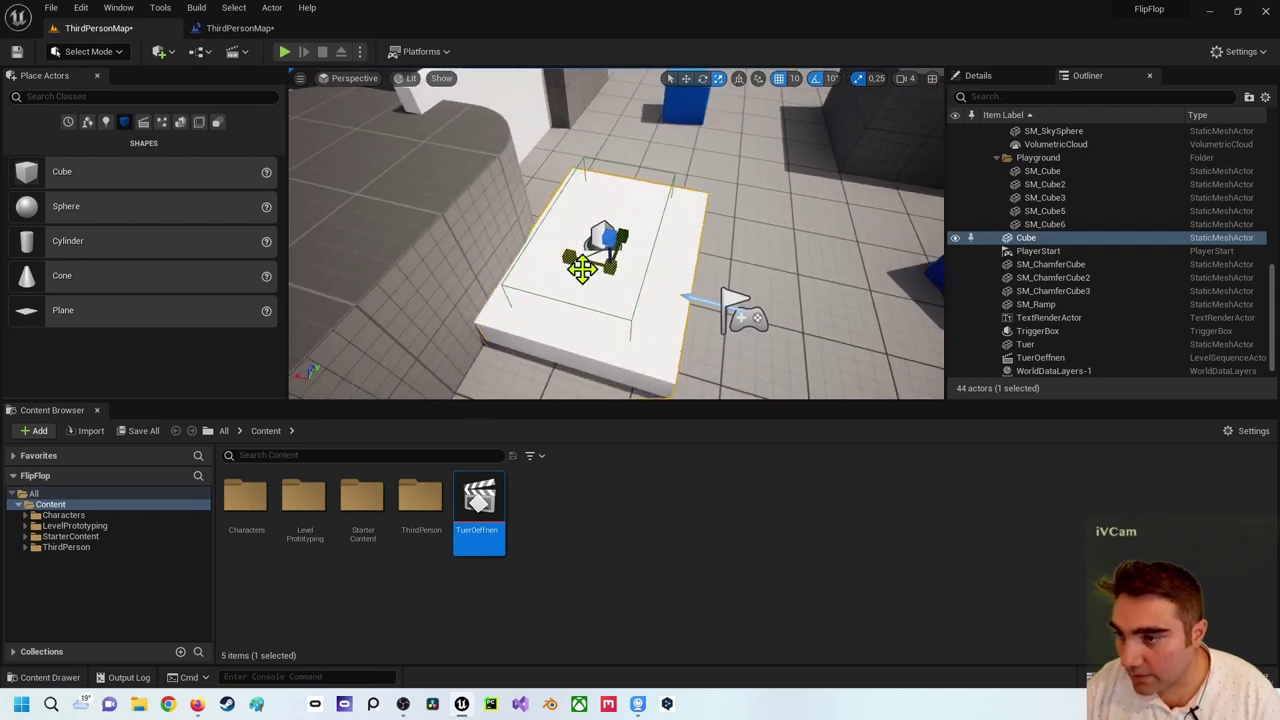
right_click_drag(582, 265, 370, 121)
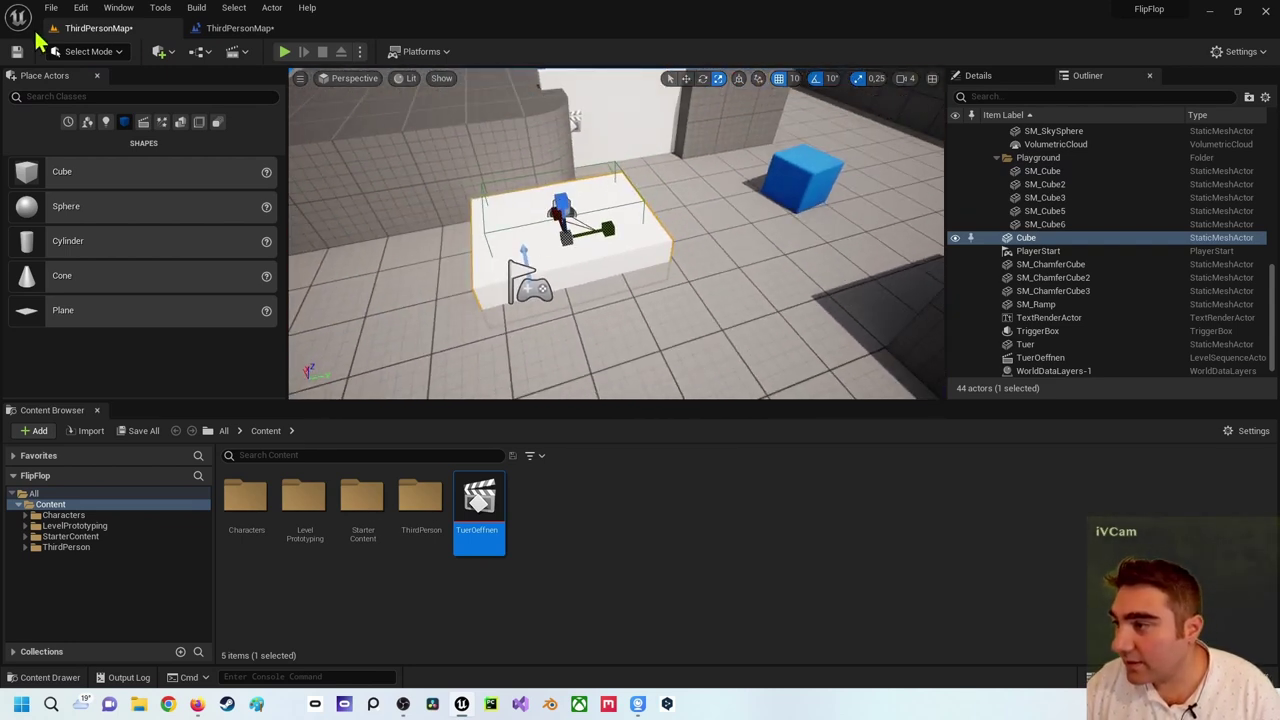
left_click(17, 52)
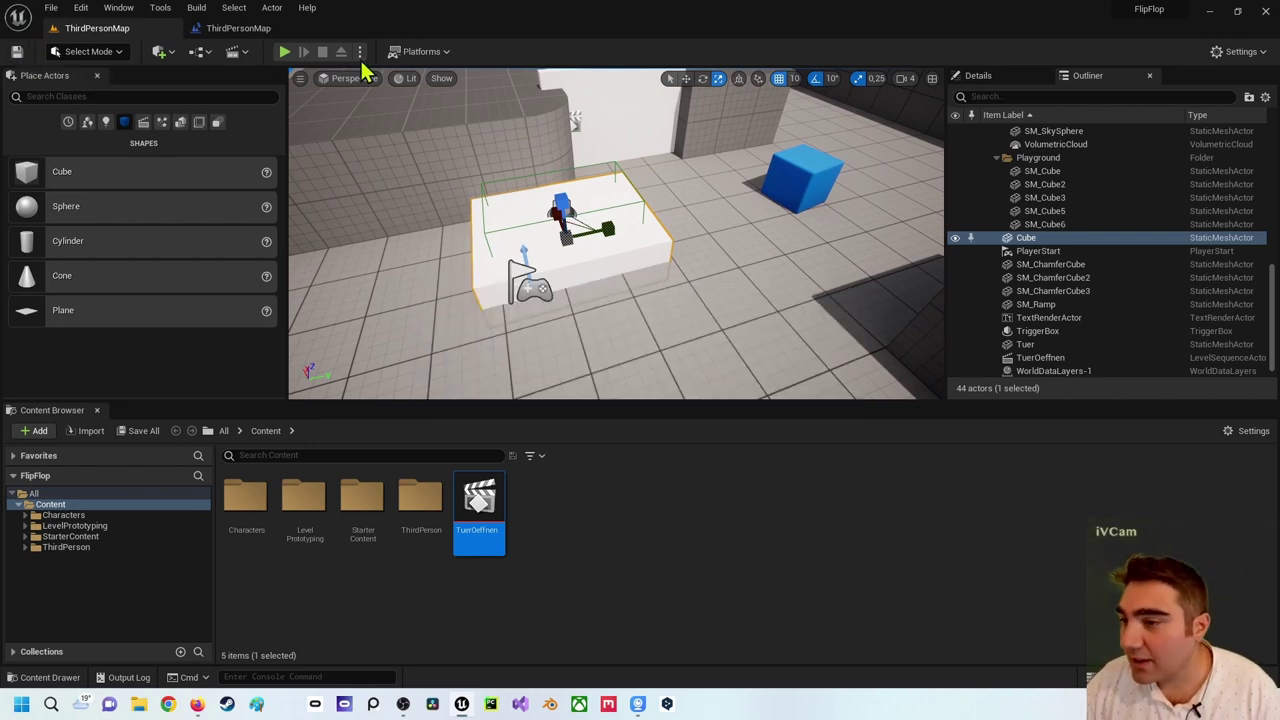
Test-play the level, jumping the character onto the white slab, then stop the session
left_click(284, 52)
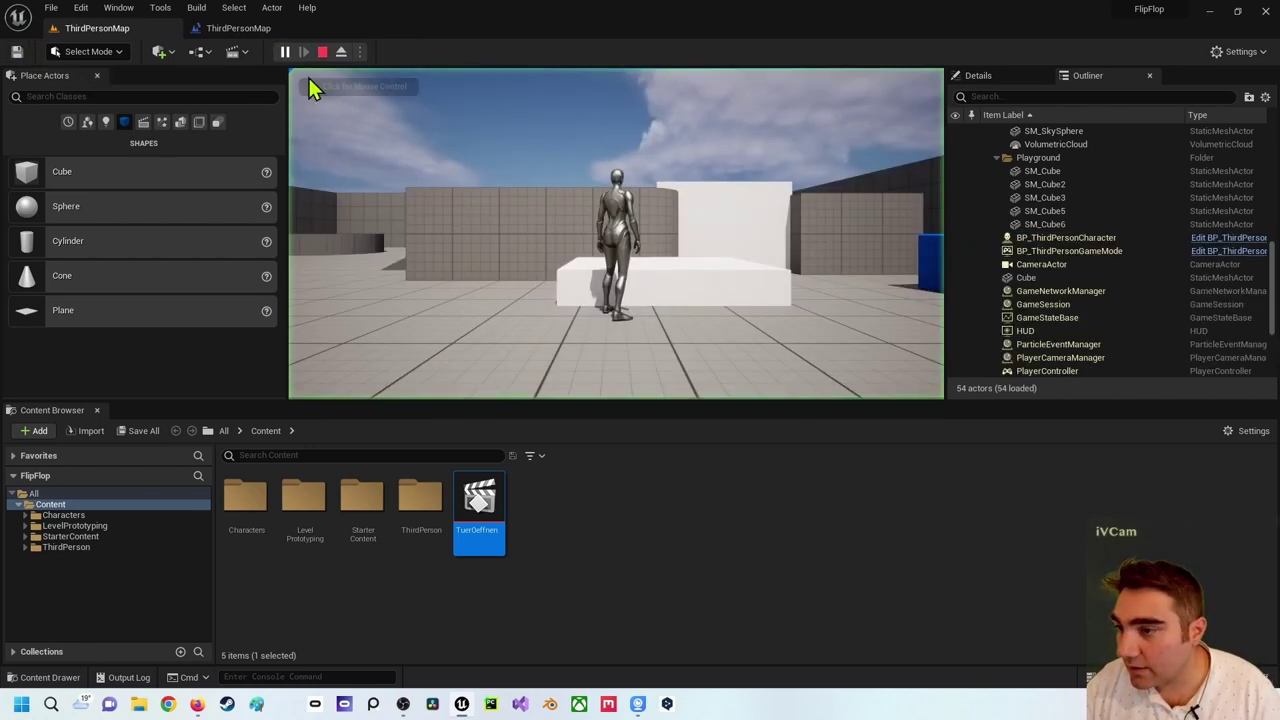
key("space")
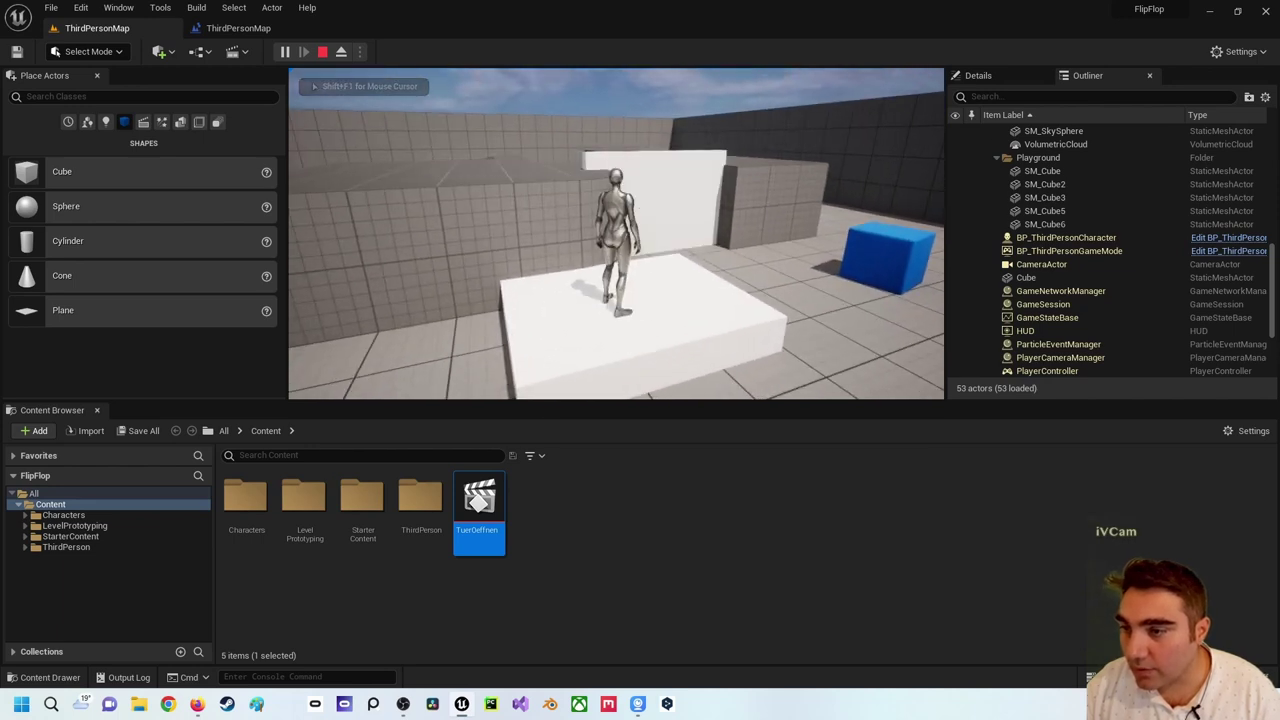
key("Escape")
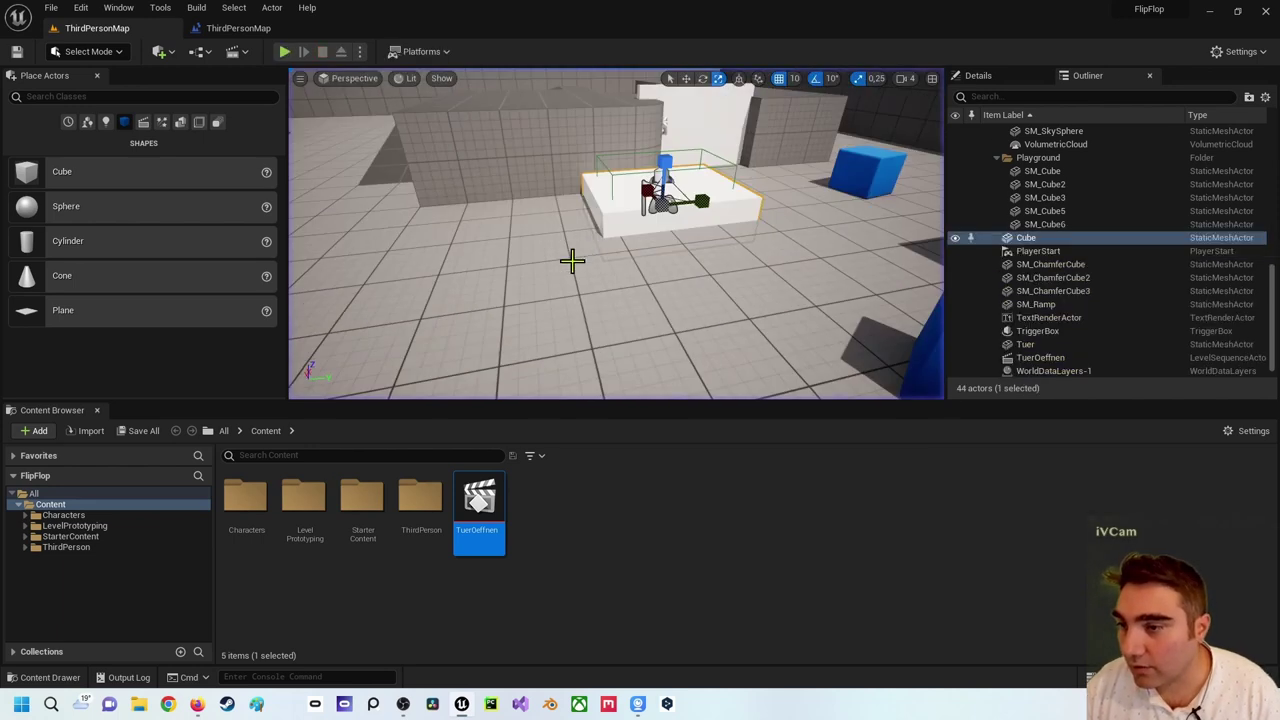
Select the TuerOeffnen sequence actor and scroll its Details panel down to the Playback settings
right_click_drag(581, 185, 600, 175)
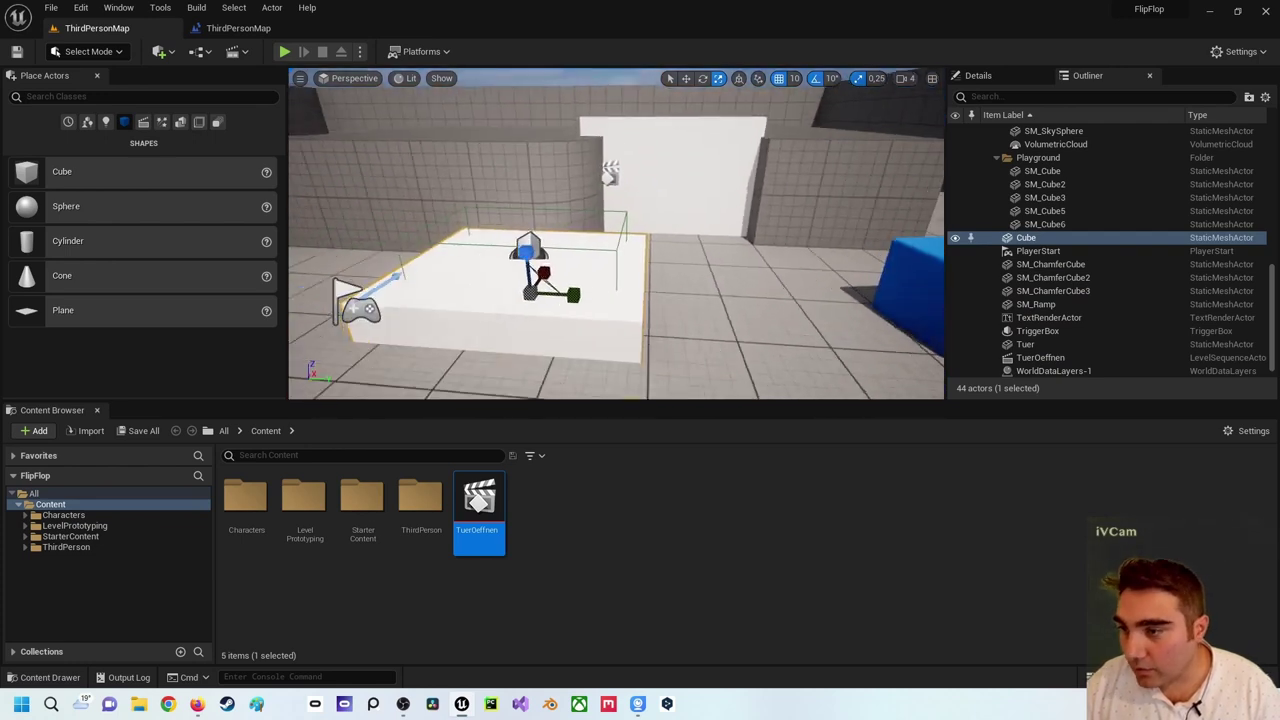
left_click(603, 176)
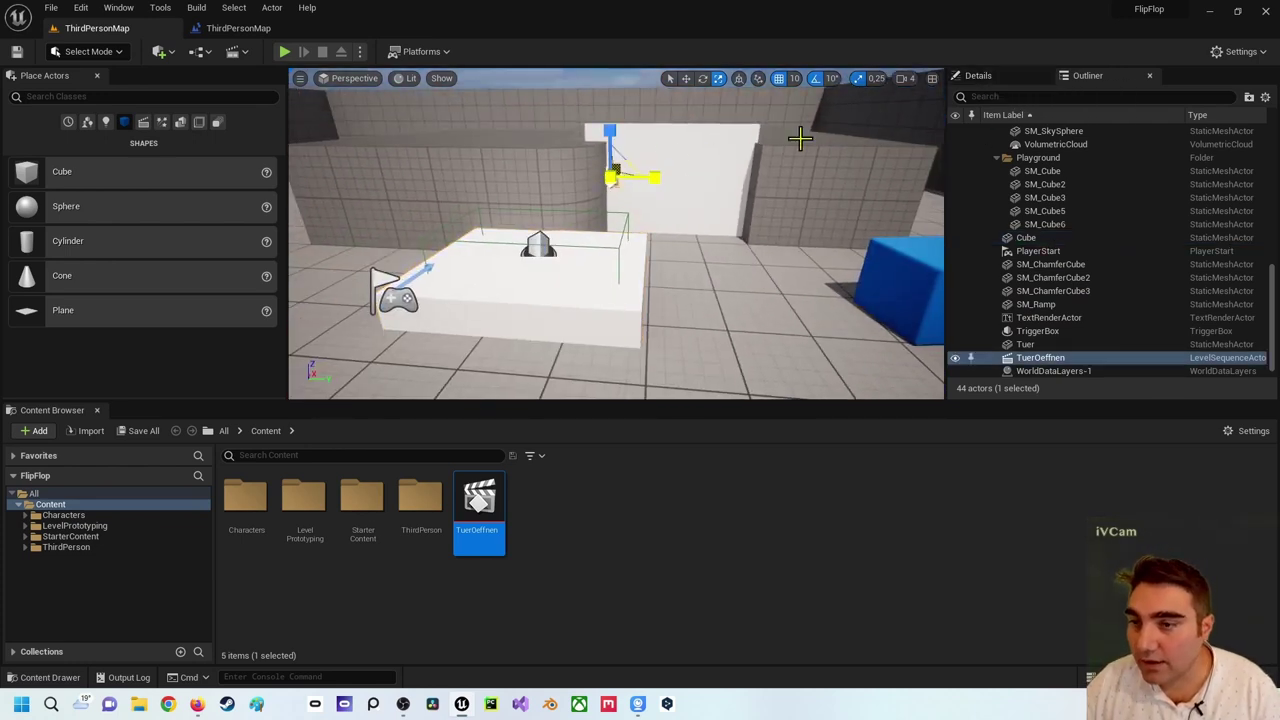
left_click(978, 78)
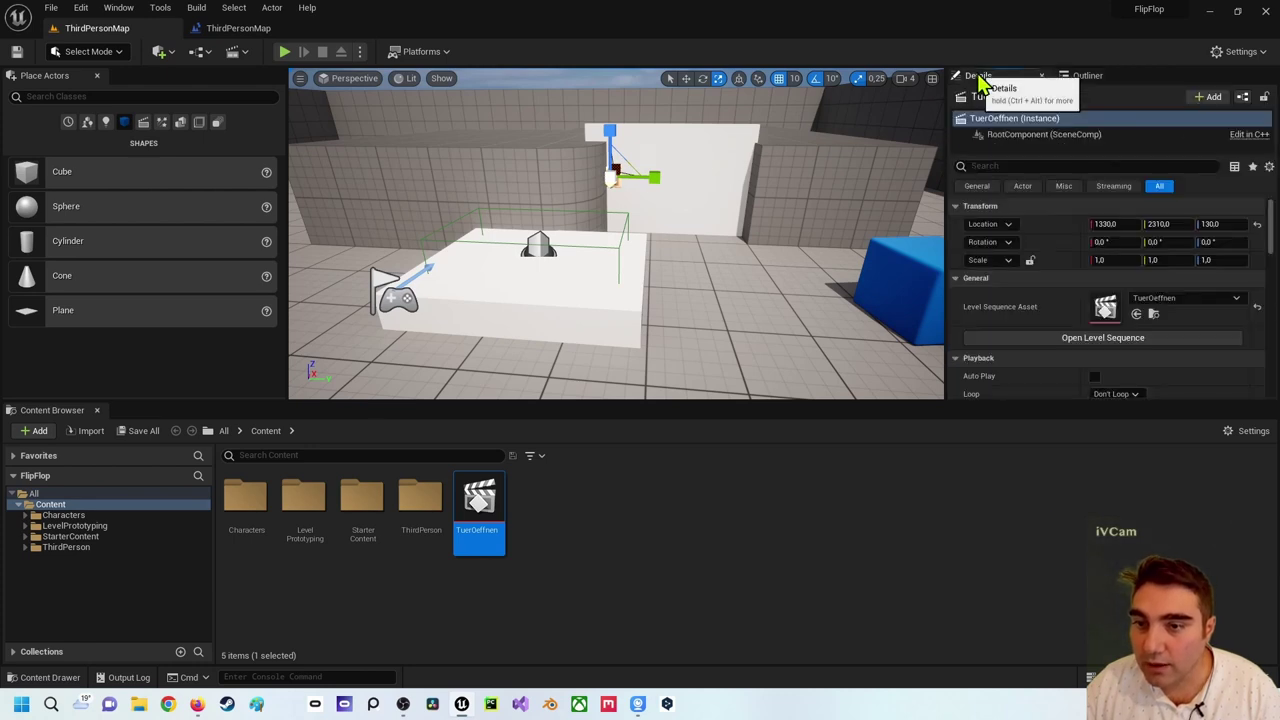
scroll(1046, 250, "down", 2)
scroll(1060, 330, "down", 1)
scroll(1076, 356, "down", 1)
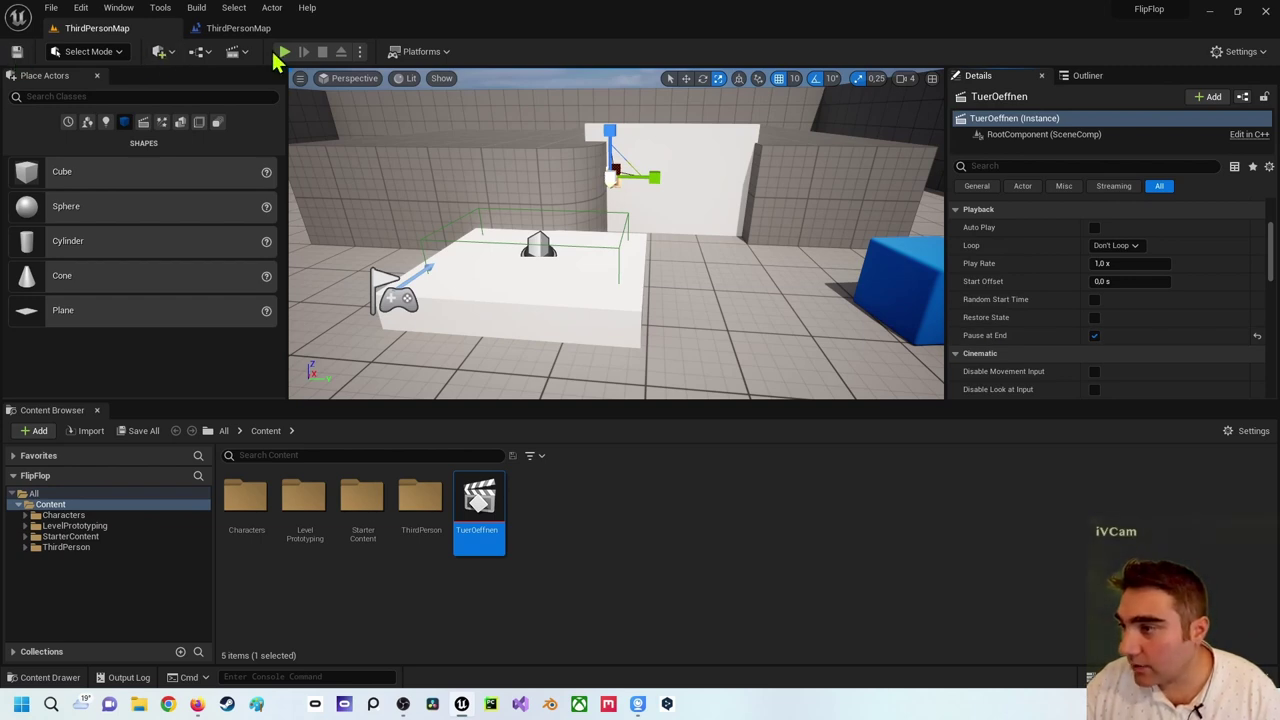
left_click(283, 53)
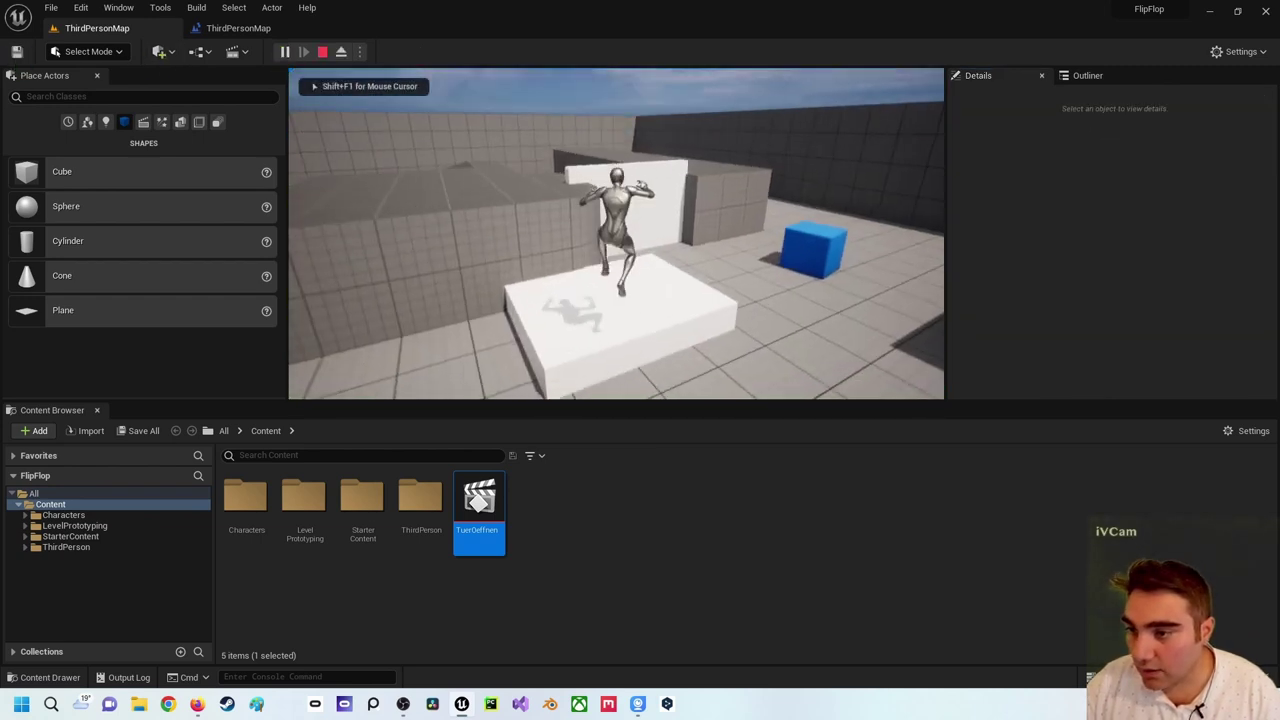
key("s")
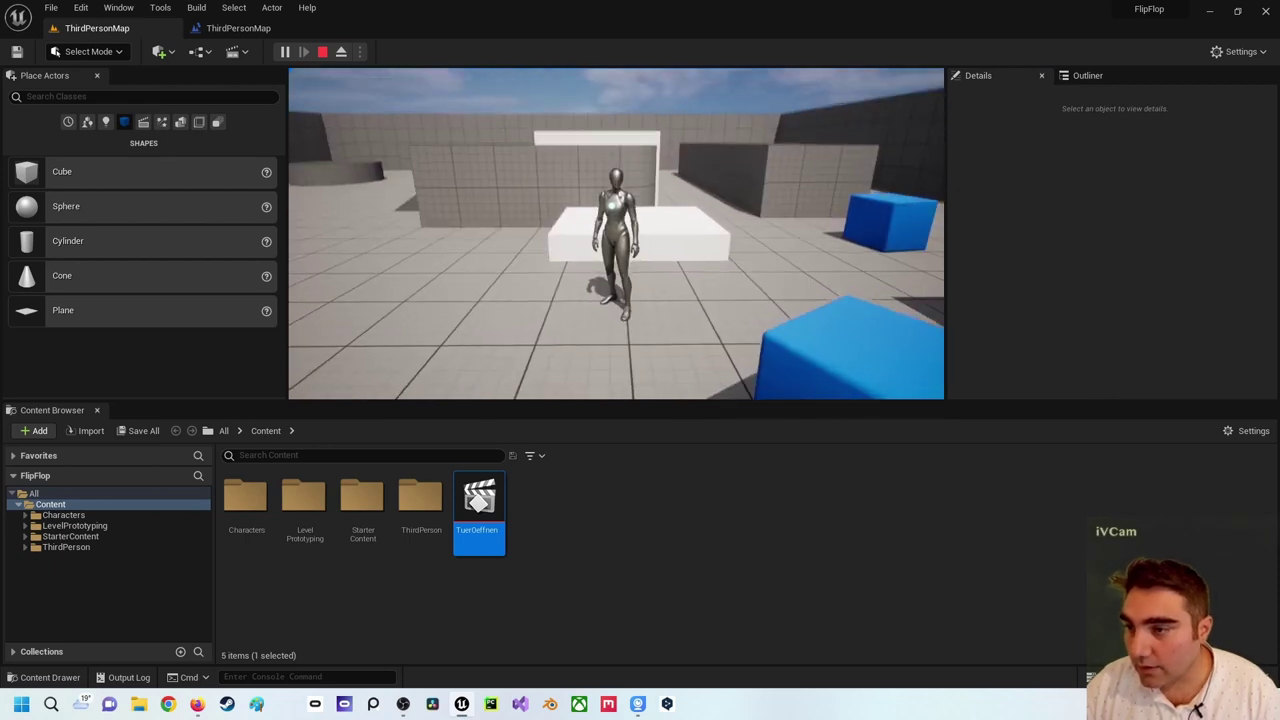
key("shift+F1")
key("Escape")
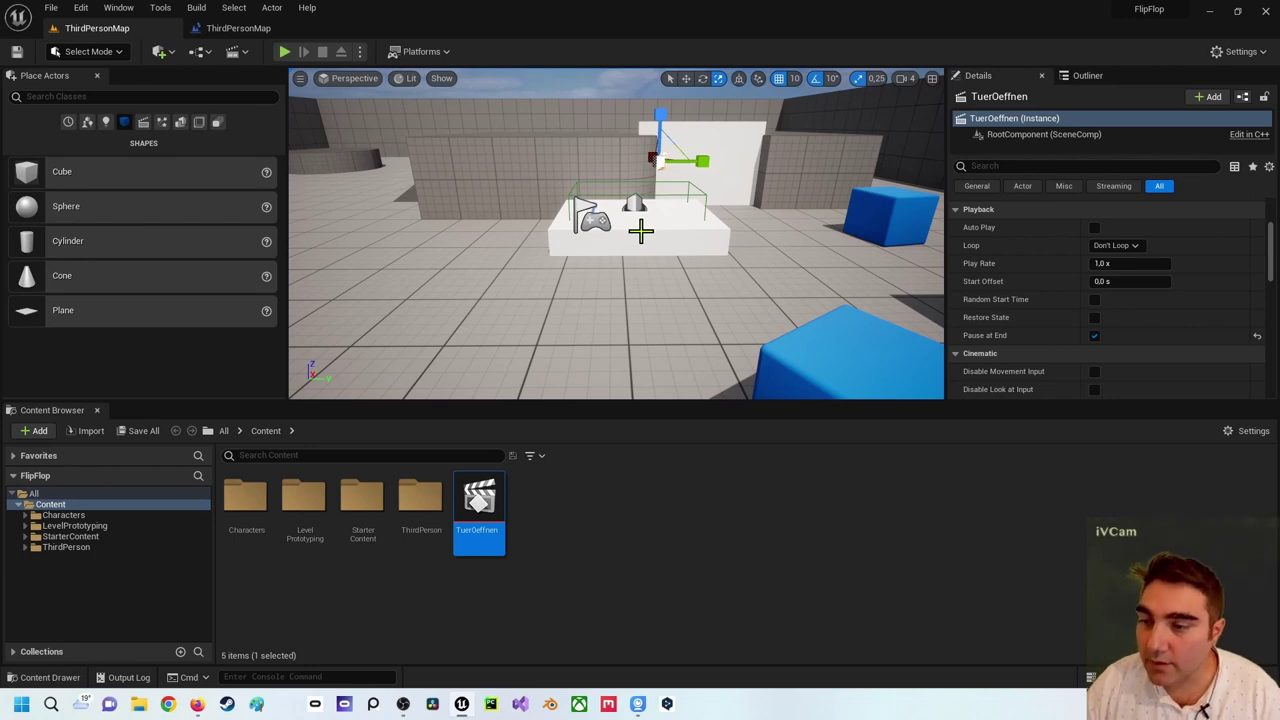
Open the Level Blueprint and shift the TuerOeffnen reference and Play nodes right to make room
left_click(197, 51)
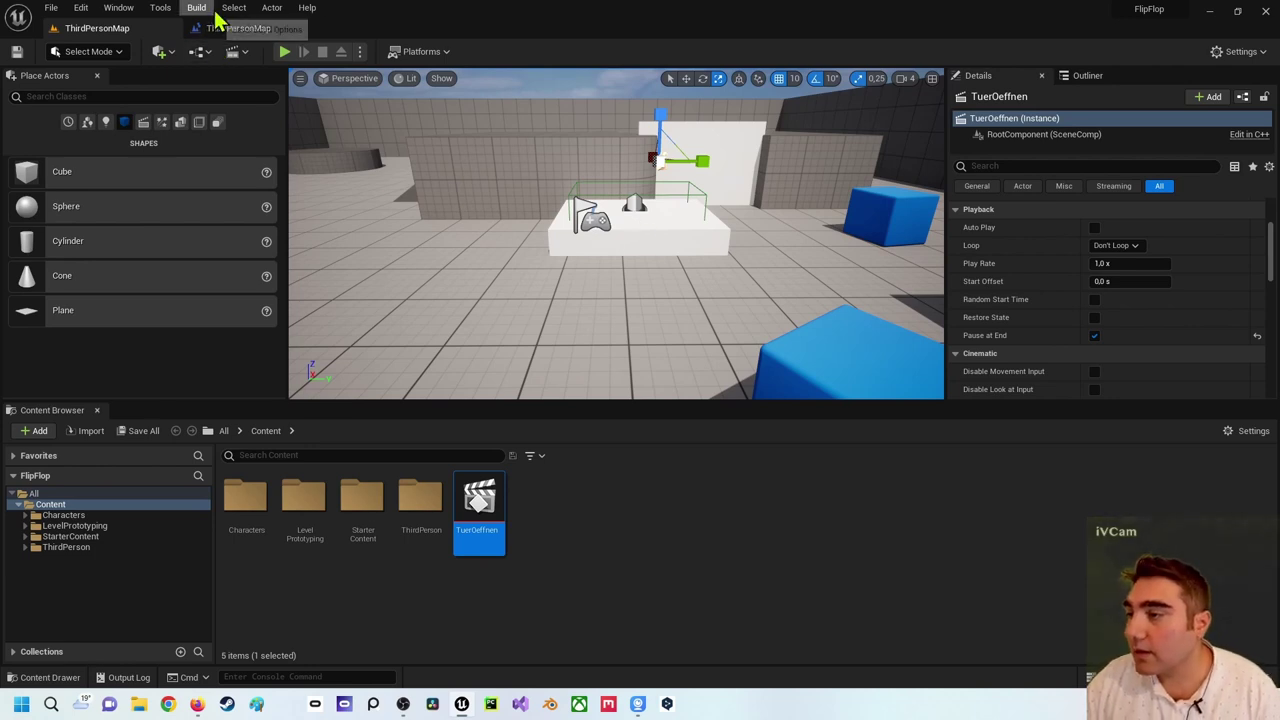
left_click(260, 30)
left_click_drag(390, 262, 690, 312)
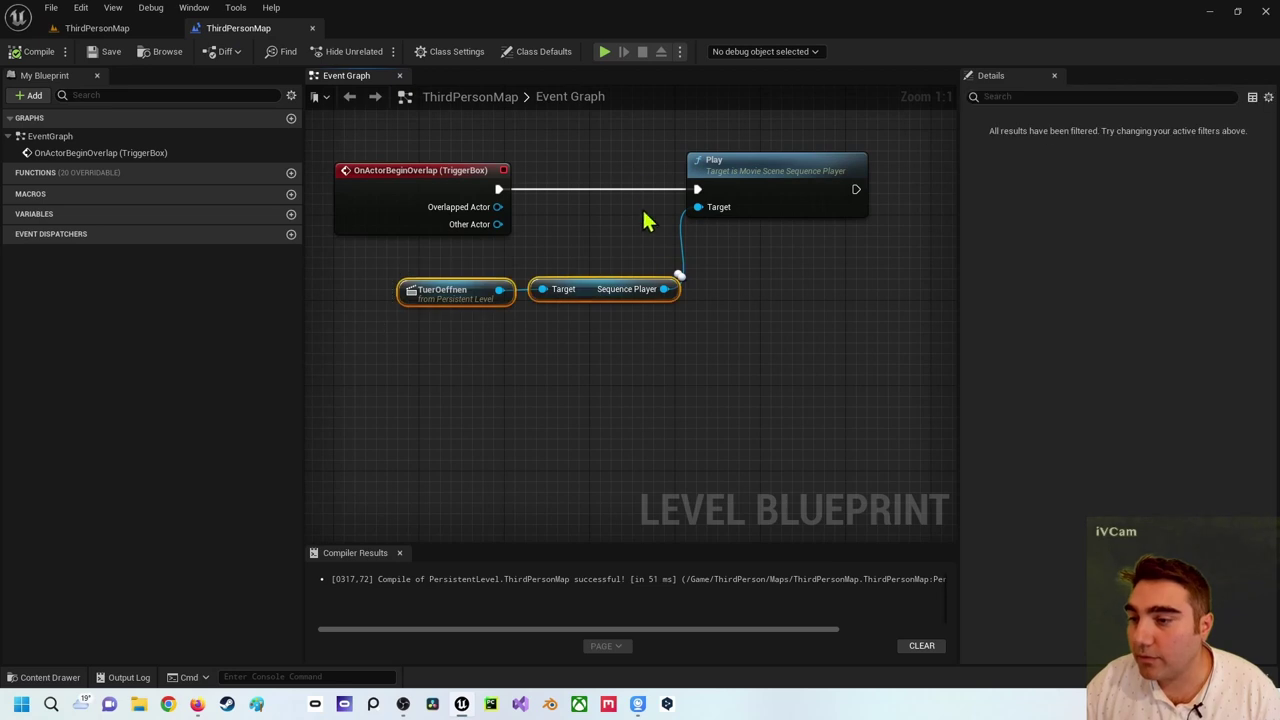
left_click_drag(732, 165, 828, 165)
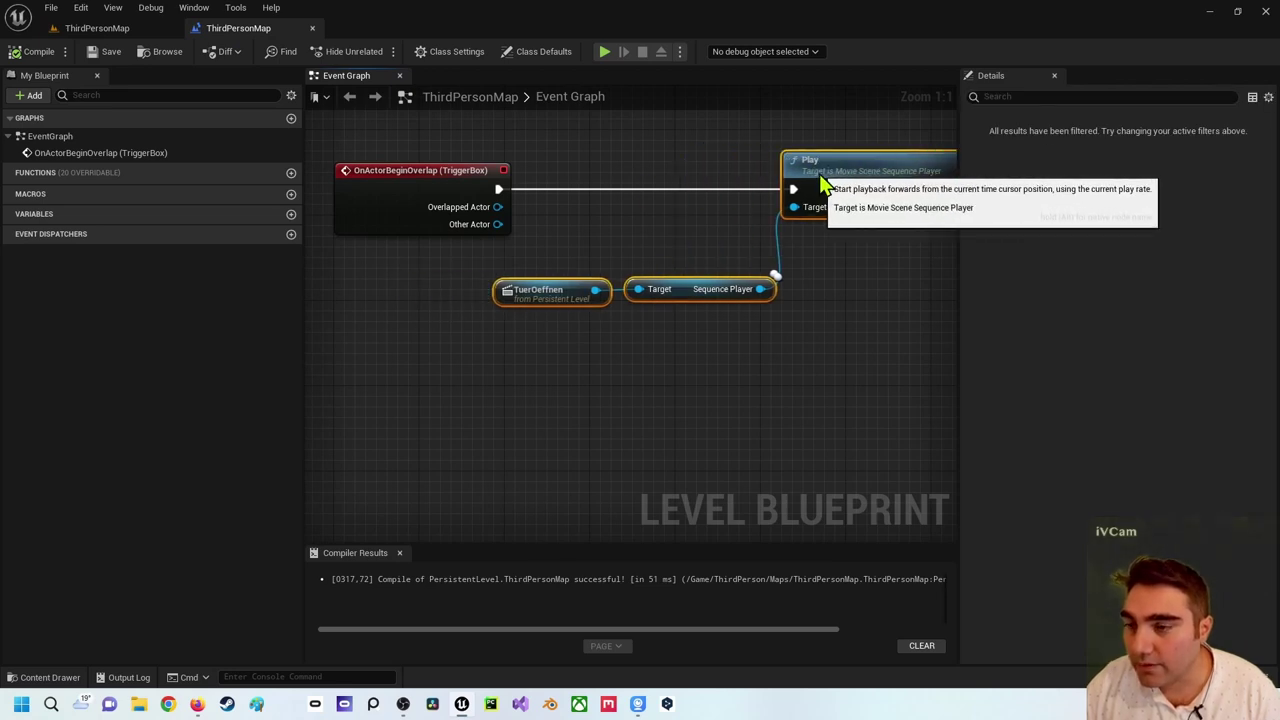
left_click(592, 185)
Add a Flip Flop node and connect the TriggerBox overlap event into it
right_click(572, 163)
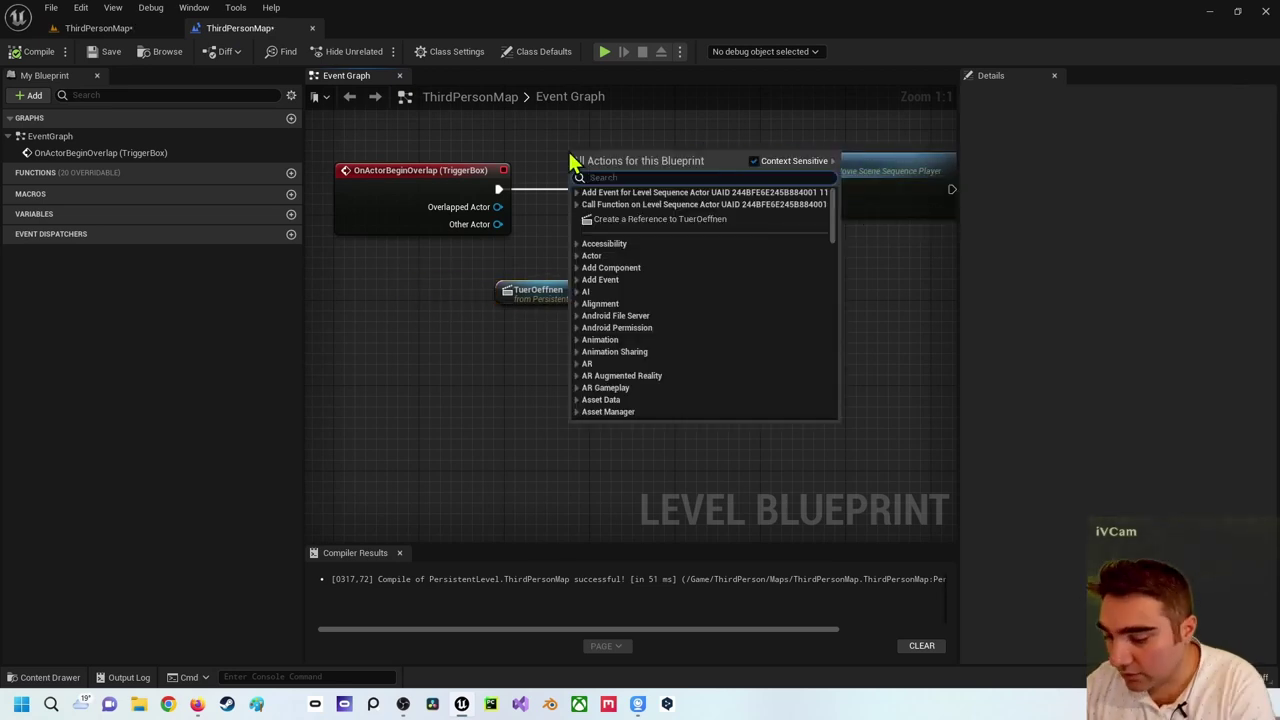
type("flip")
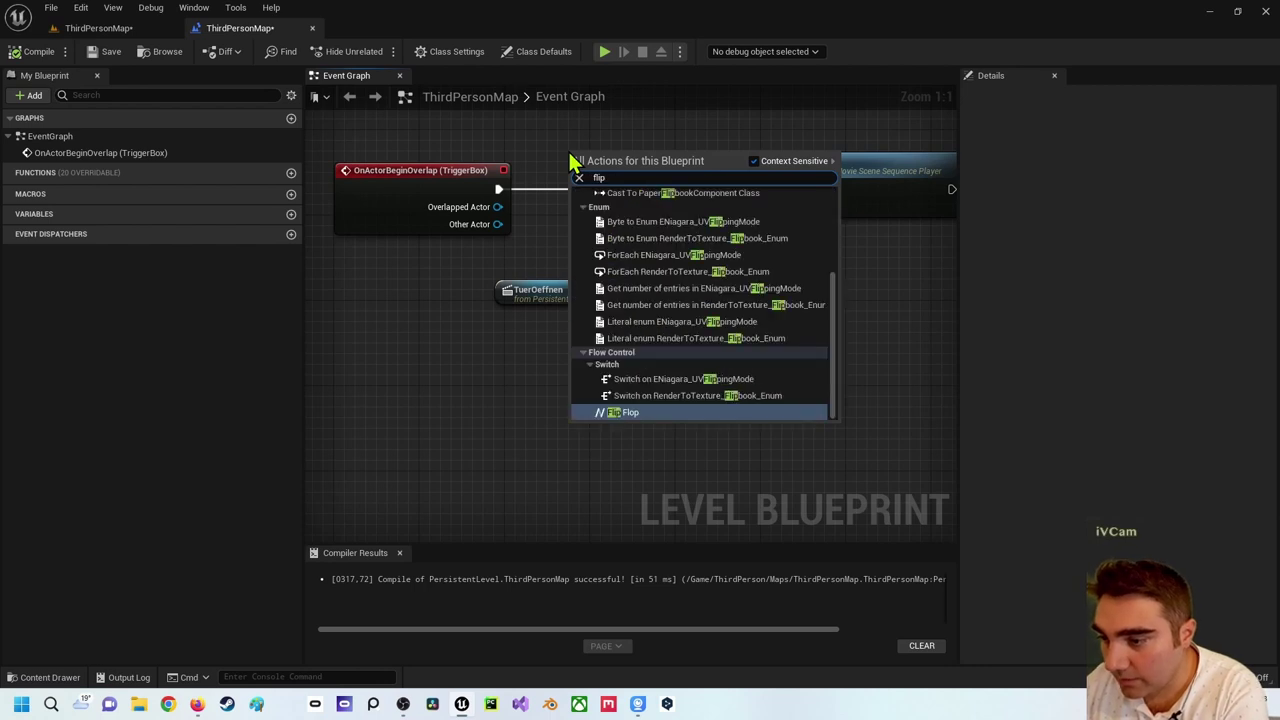
key("Return")
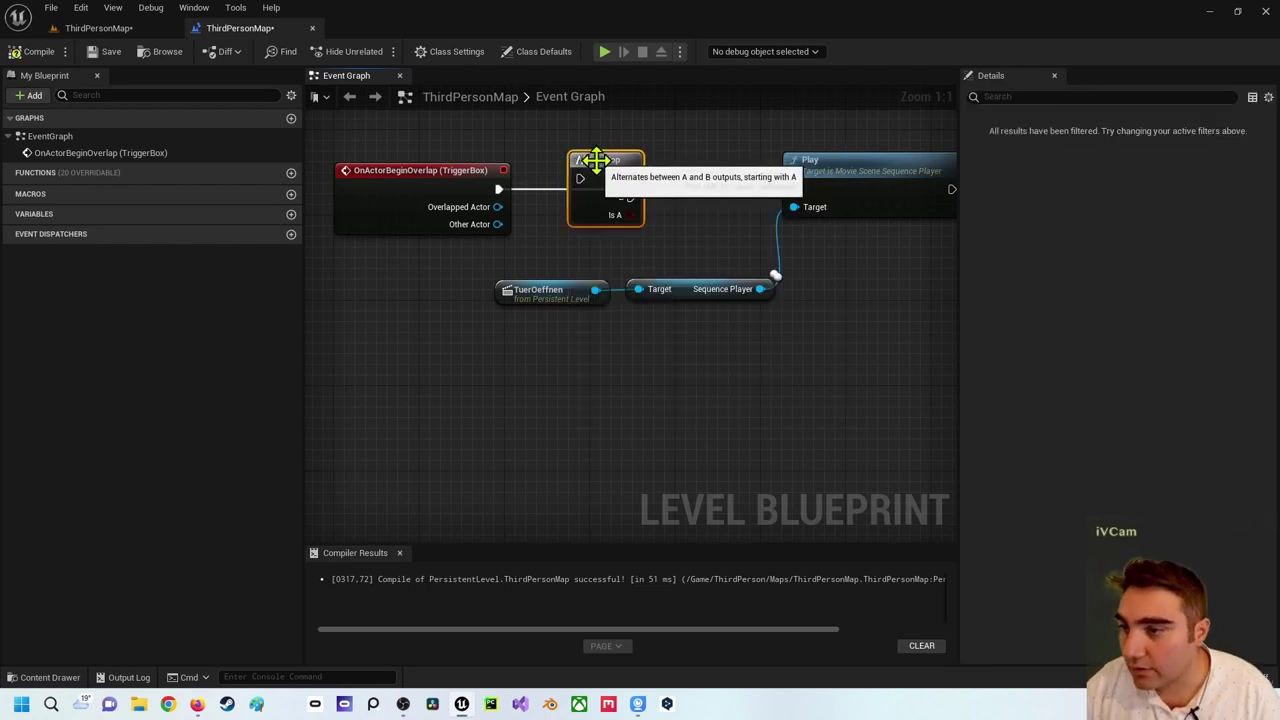
left_click_drag(498, 189, 581, 189)
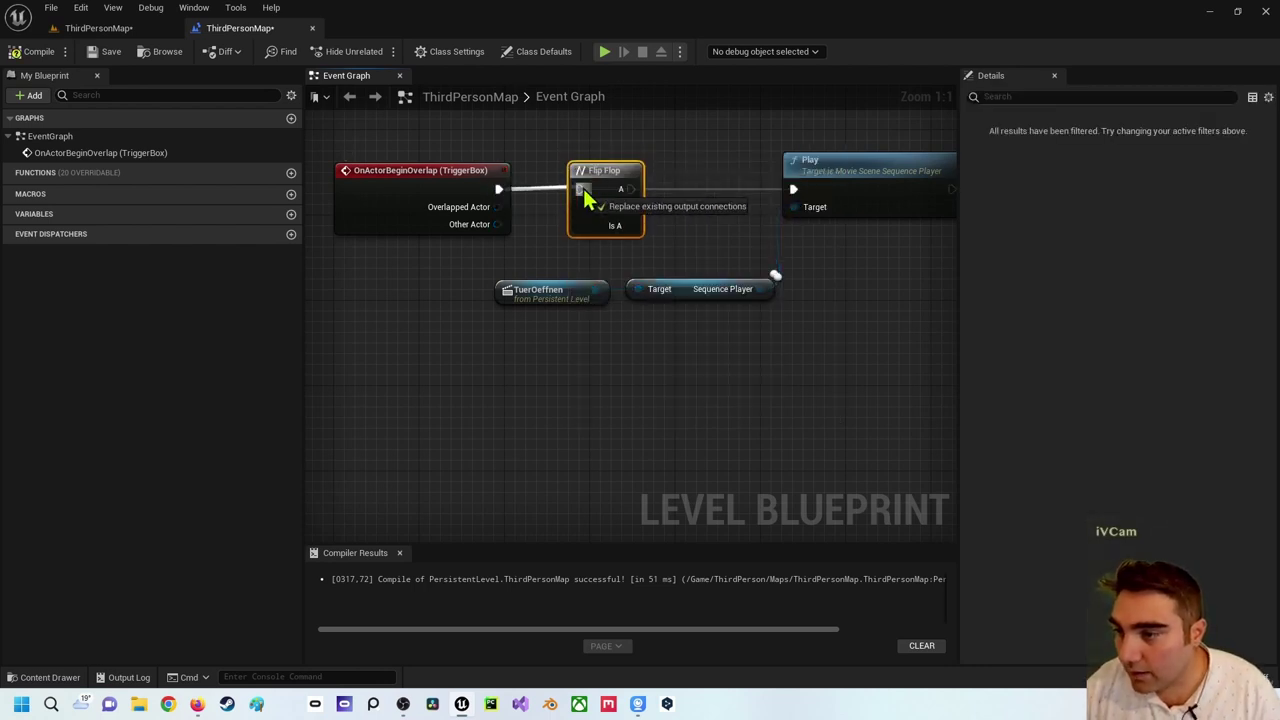
Move the Play and Sequence Player nodes above the Flip Flop and wire output A to Play
right_click_drag(641, 209, 637, 241)
scroll(660, 247, "down", 5)
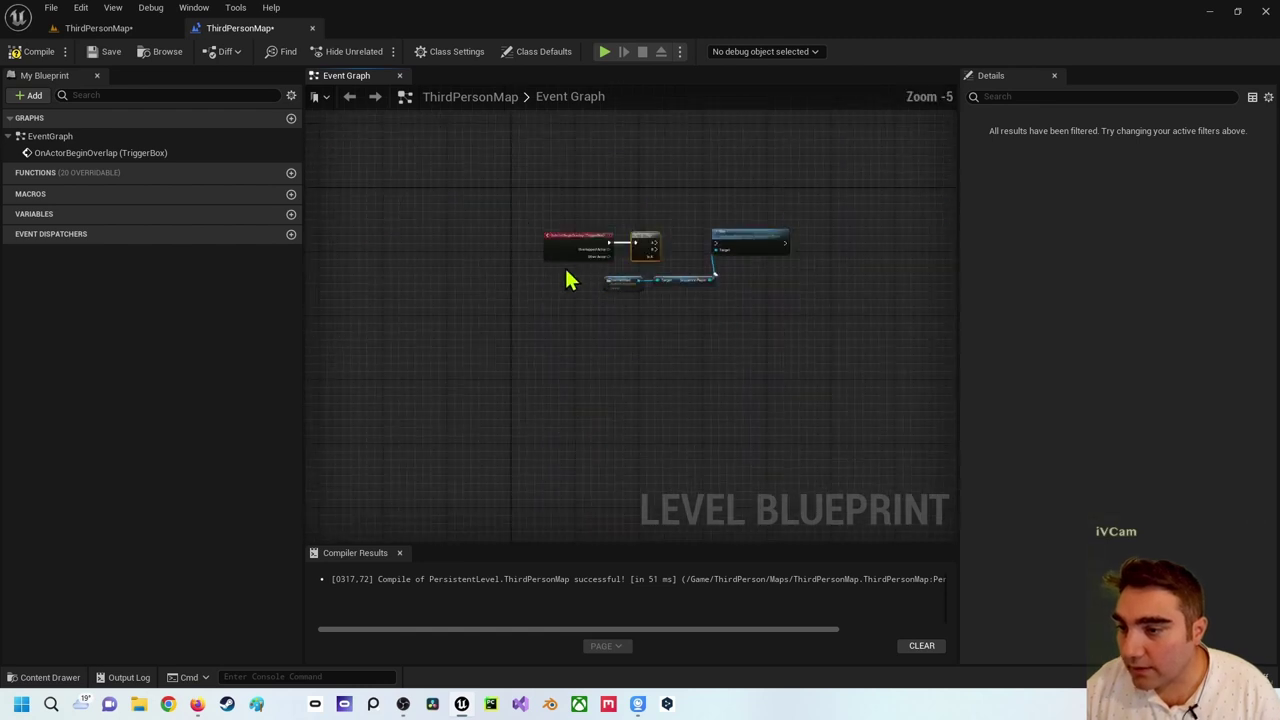
mouse_move(735, 247)
left_mouse_down()
mouse_move(786, 163)
mouse_move(727, 188)
left_mouse_up()
scroll(672, 258, "up", 3)
left_click(594, 345)
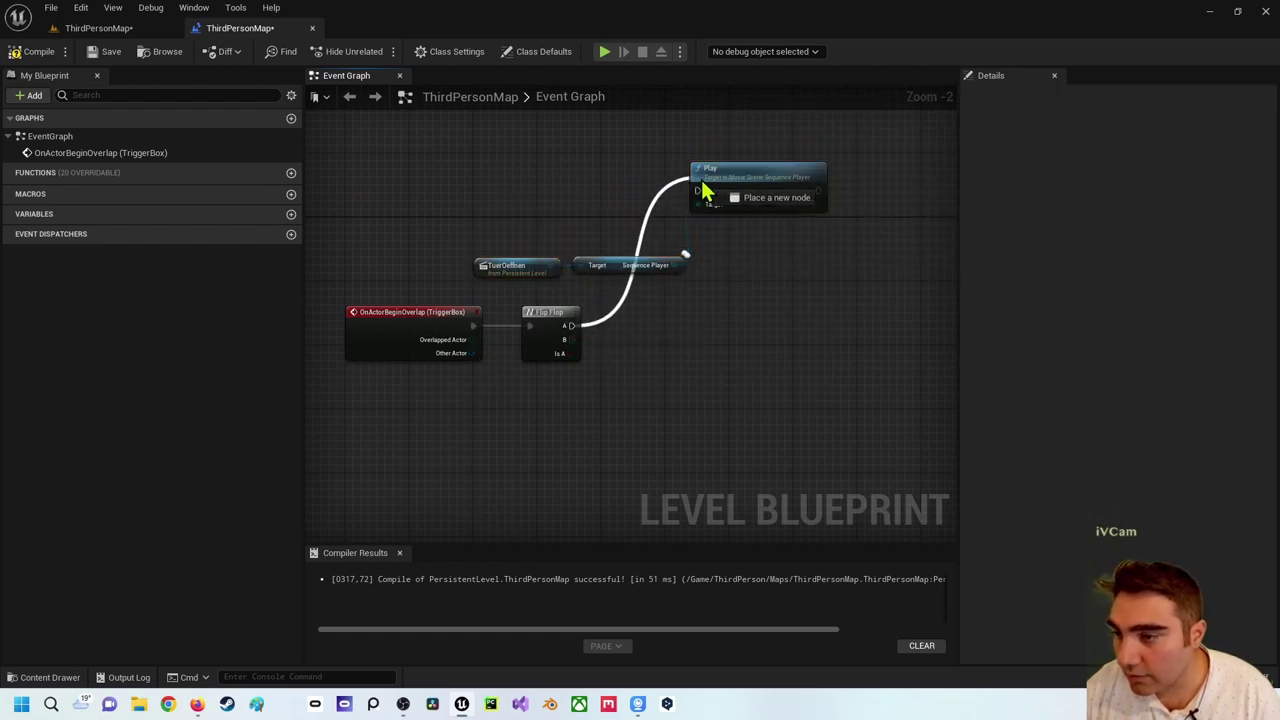
left_click_drag(570, 325, 698, 191)
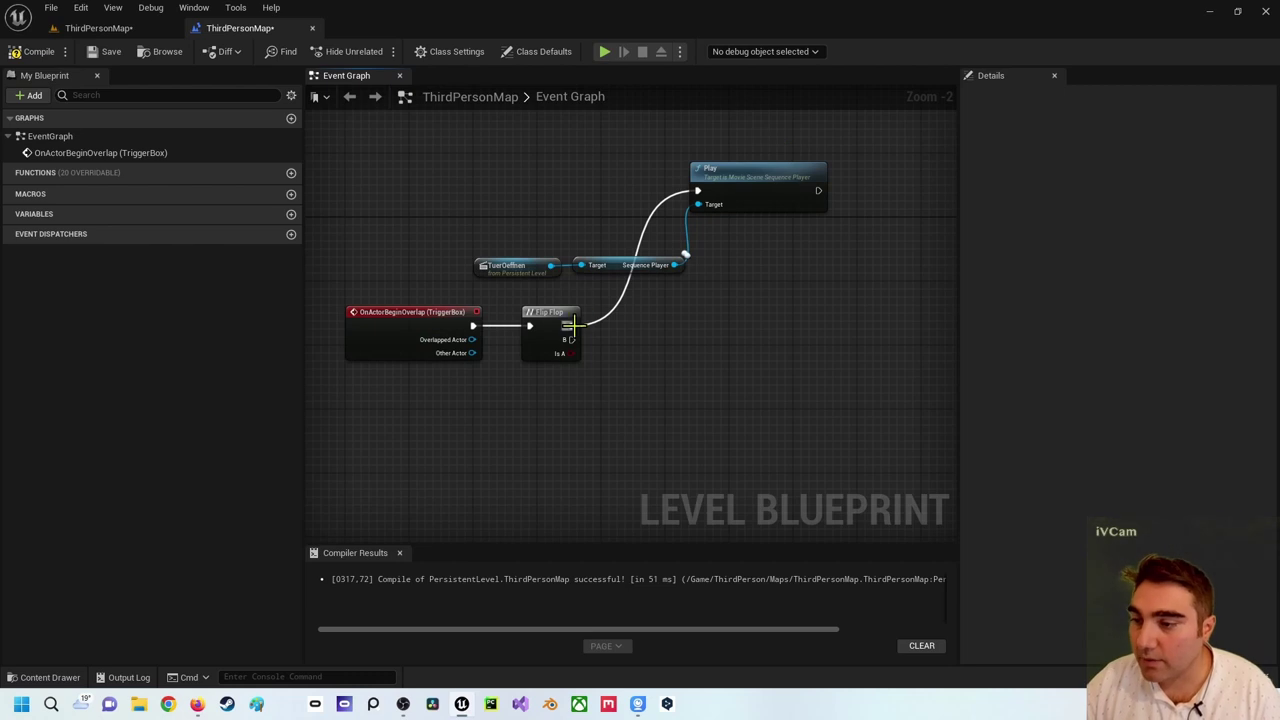
Review the graph, switching between the level editor and Level Blueprint to check the white platform
right_click_drag(643, 406, 628, 345)
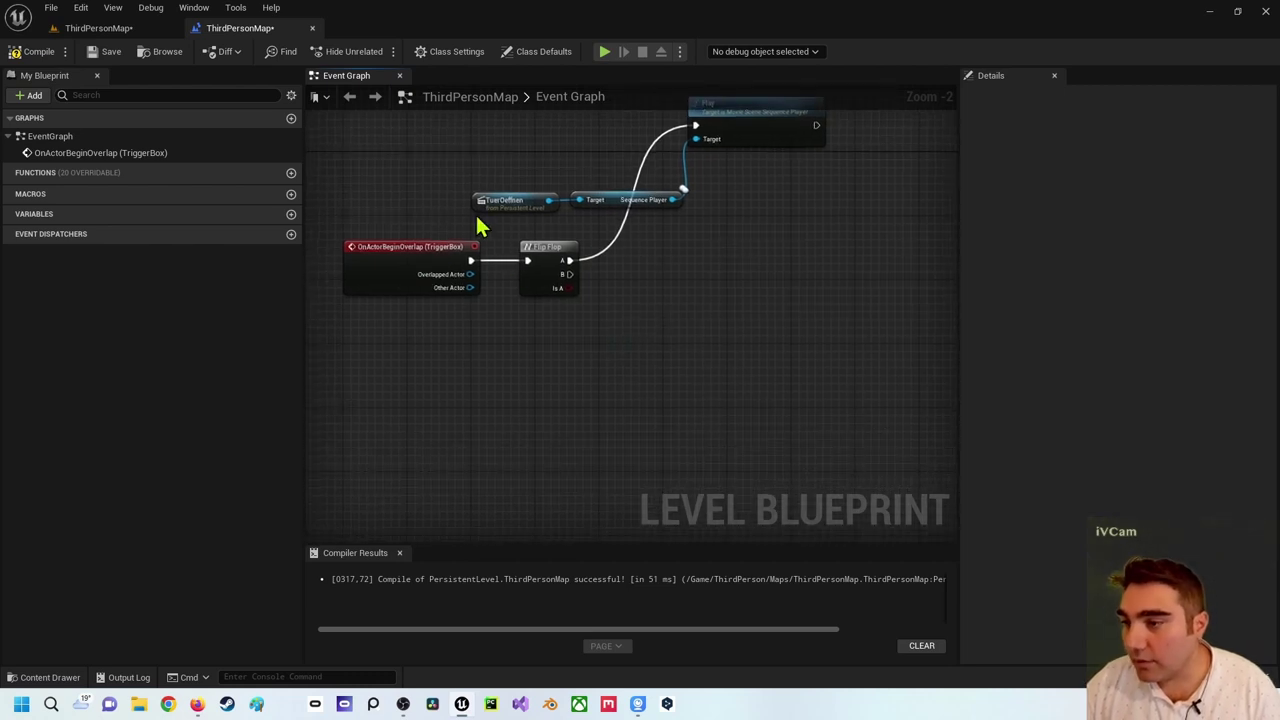
left_click(495, 200)
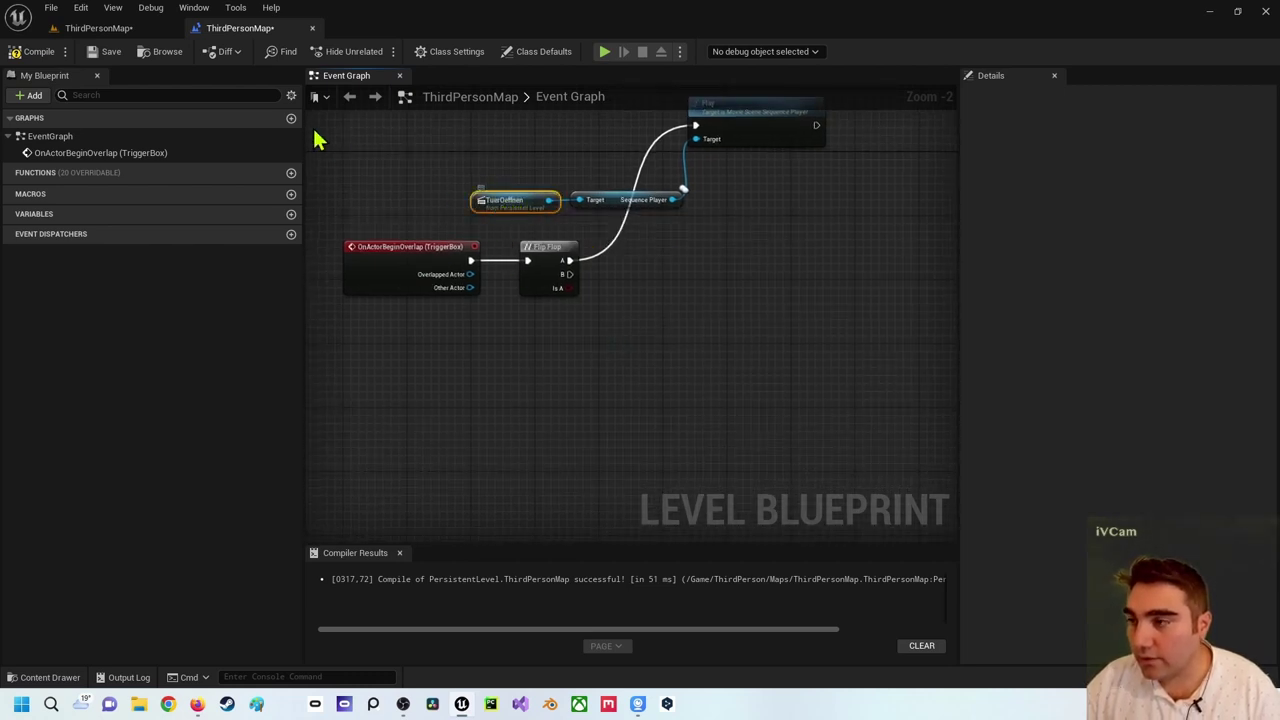
left_click(110, 28)
right_click_drag(645, 182, 609, 208)
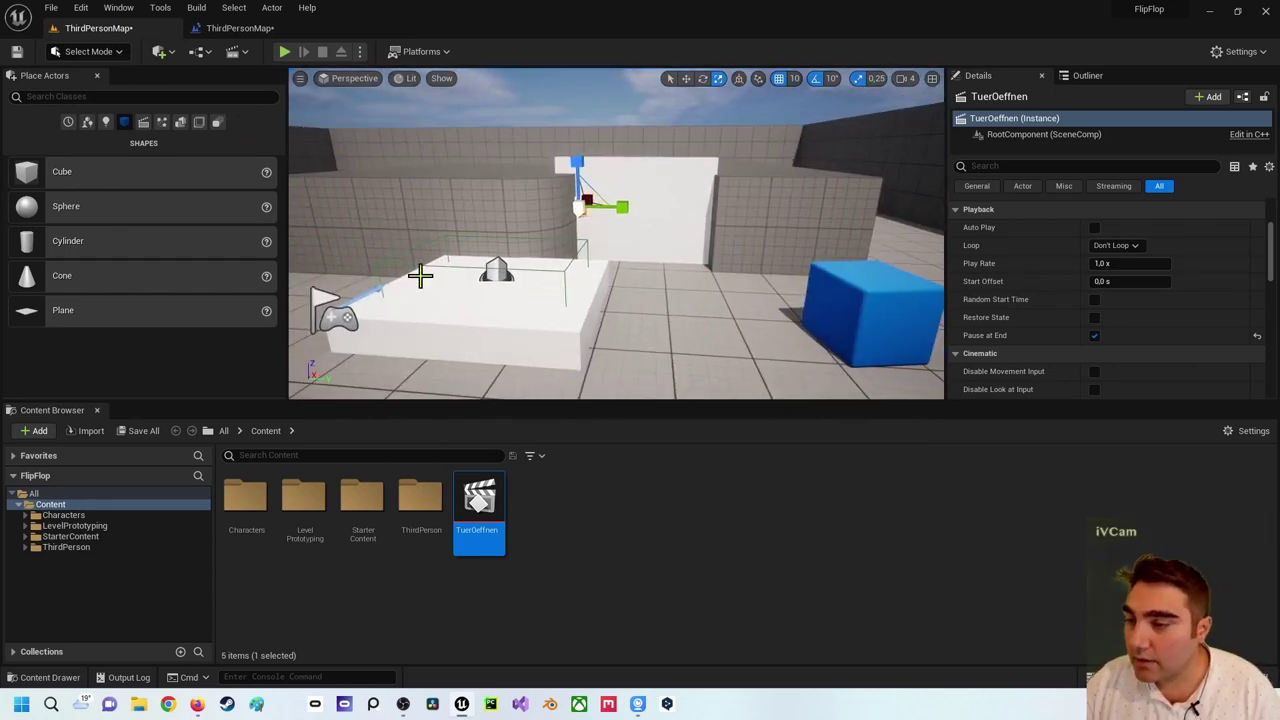
left_click(238, 28)
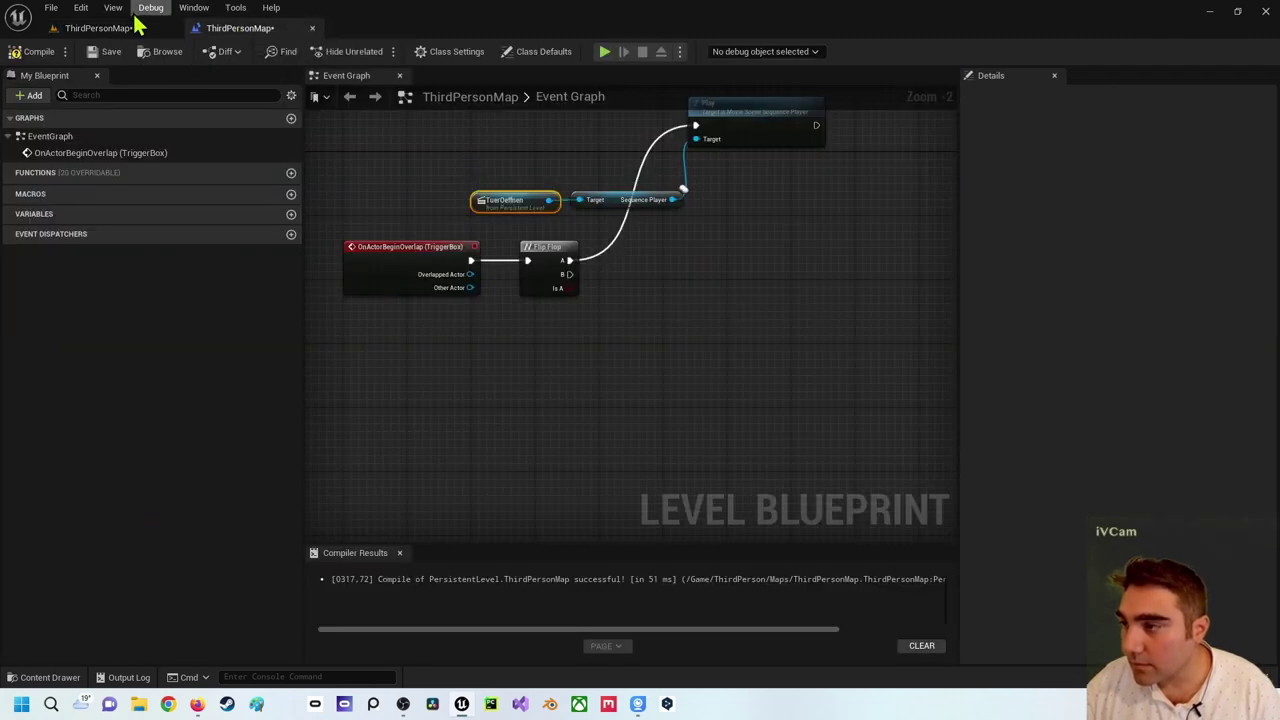
left_click(136, 28)
left_click(236, 30)
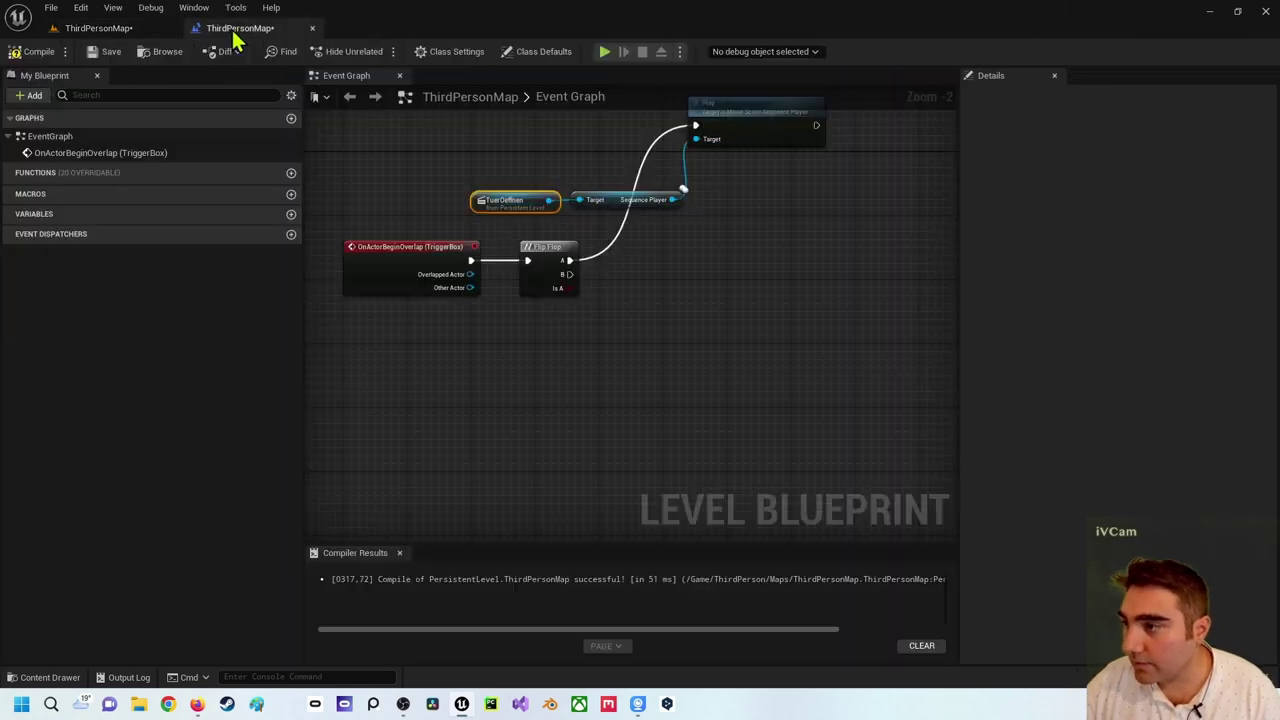
Add a second TuerOeffnen reference and a Play Reverse node for its sequence player
right_click(475, 371)
left_click(527, 436)
right_click_drag(554, 381, 550, 315)
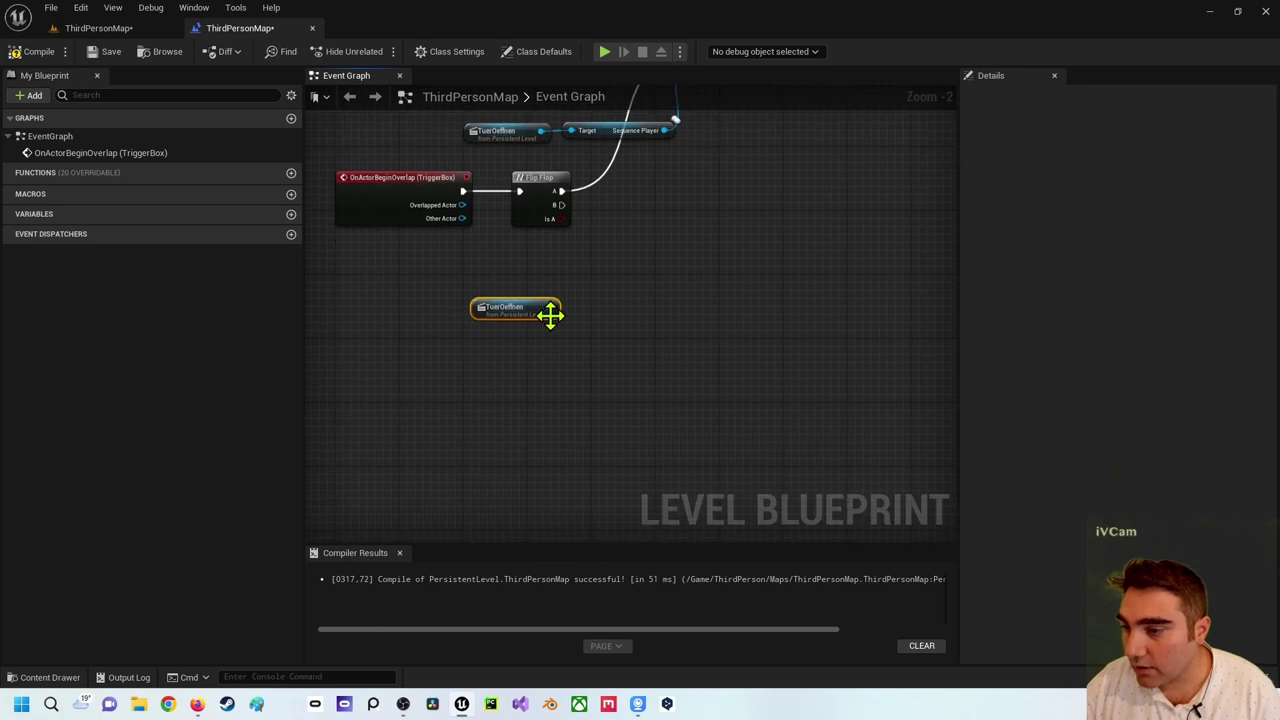
left_click_drag(555, 307, 657, 318)
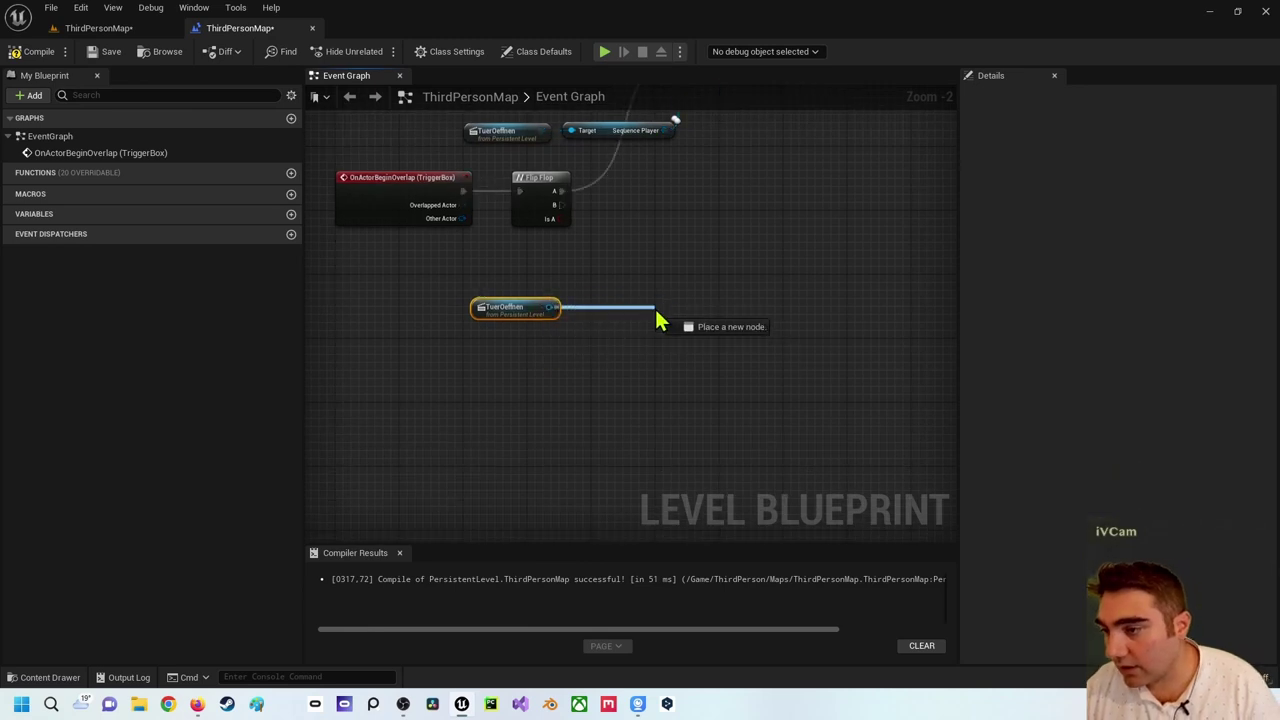
type("ref")
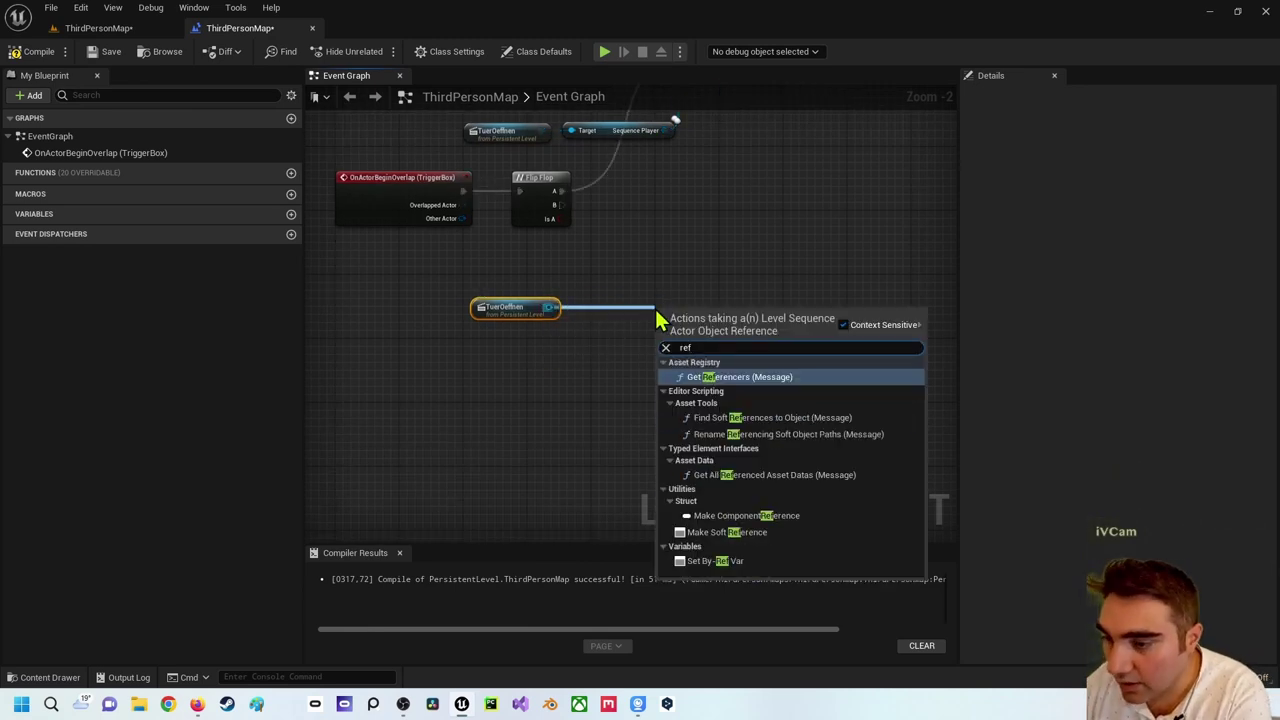
key("BackSpace")
type("verse")
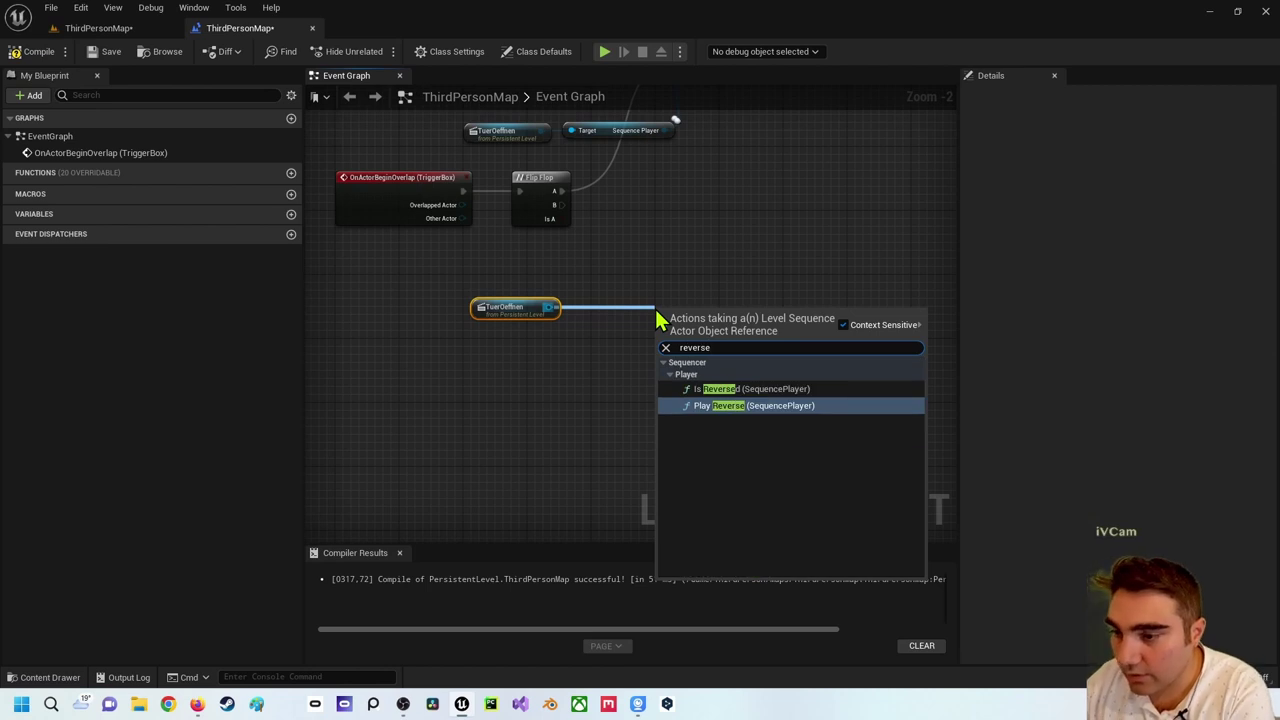
key("Up")
key("Down")
key("Return")
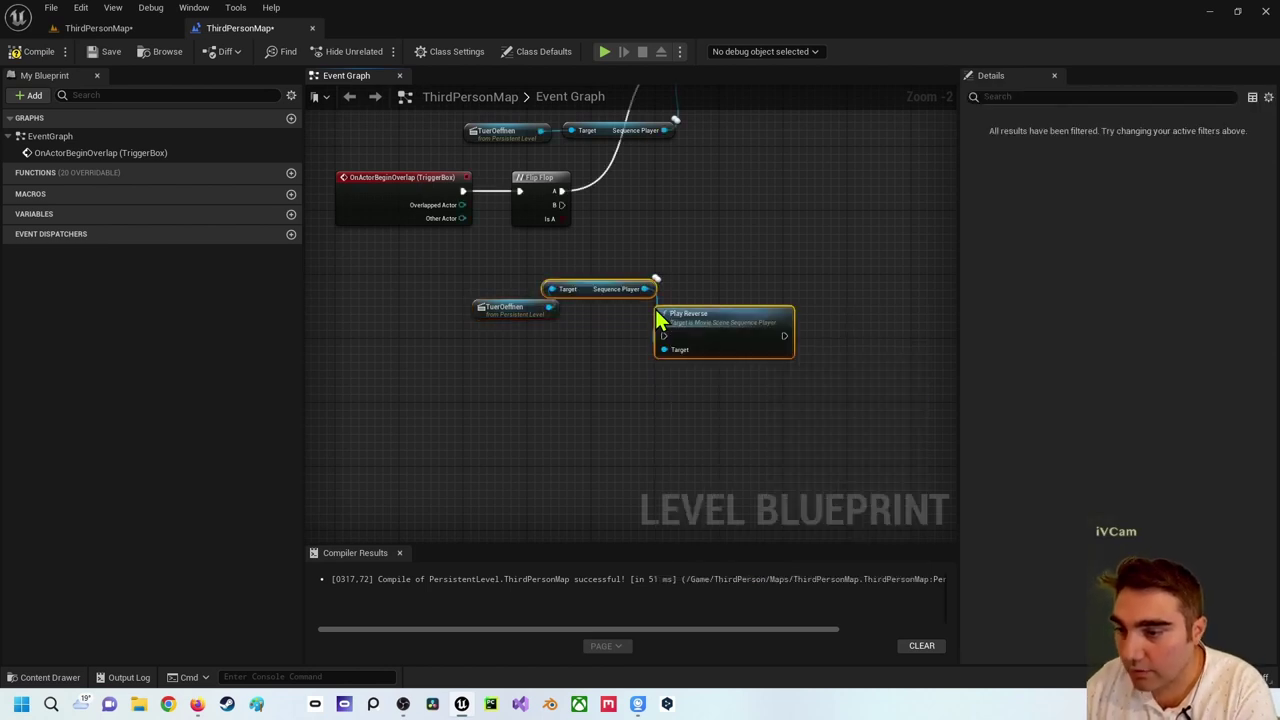
Wire Flip Flop output B to Play Reverse and tidy the TuerOeffnen and Target nodes
left_click_drag(596, 295, 598, 346)
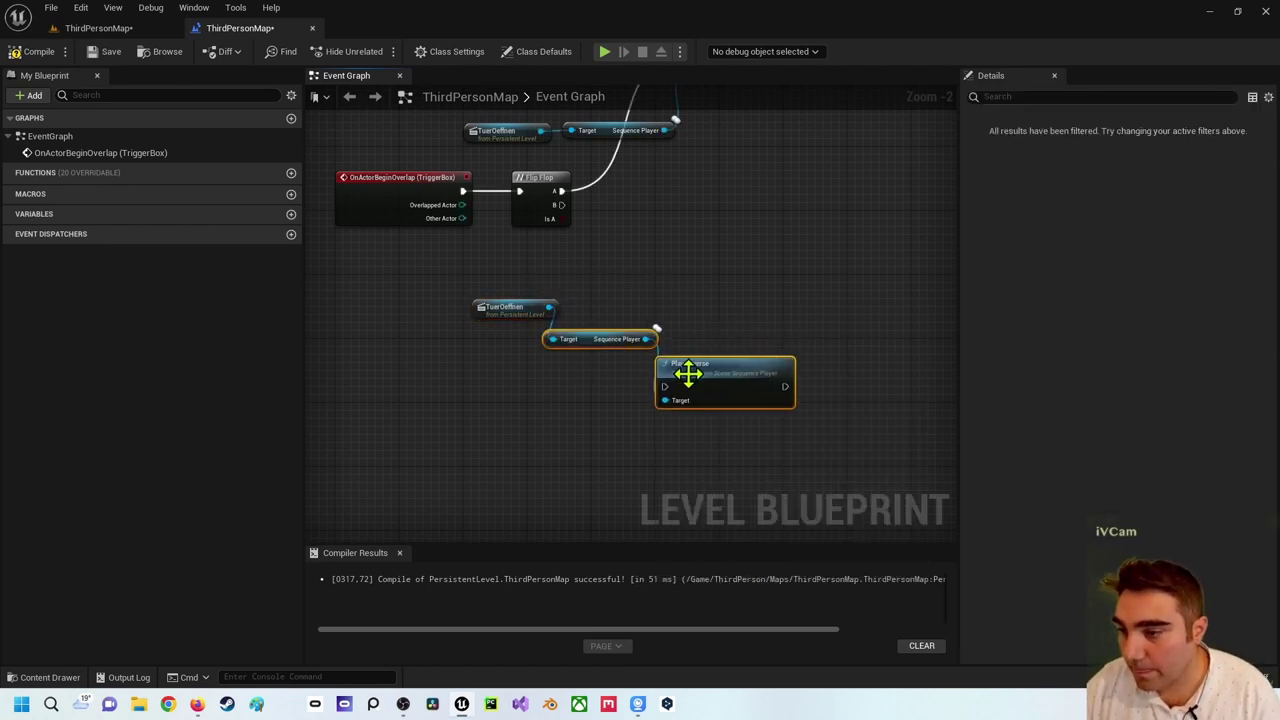
left_click(729, 352)
left_click_drag(729, 360, 768, 245)
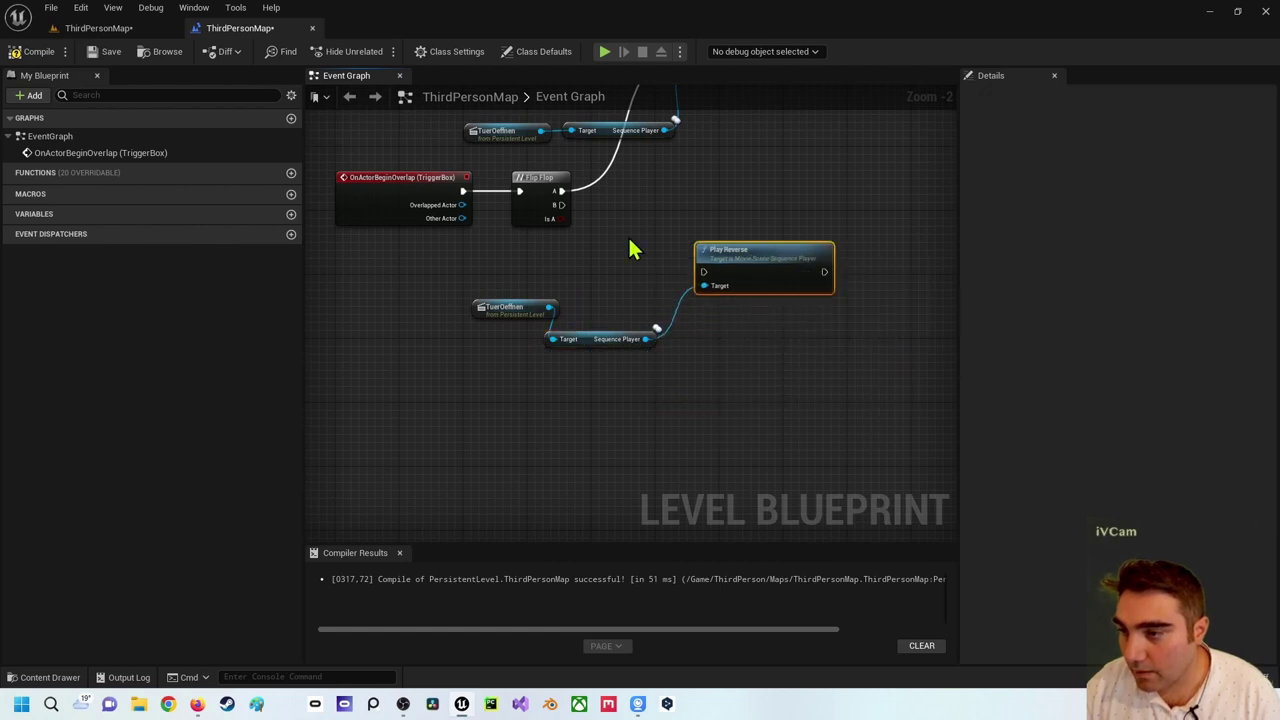
mouse_move(561, 205)
left_mouse_down()
mouse_move(704, 272)
mouse_move(690, 268)
left_mouse_up()
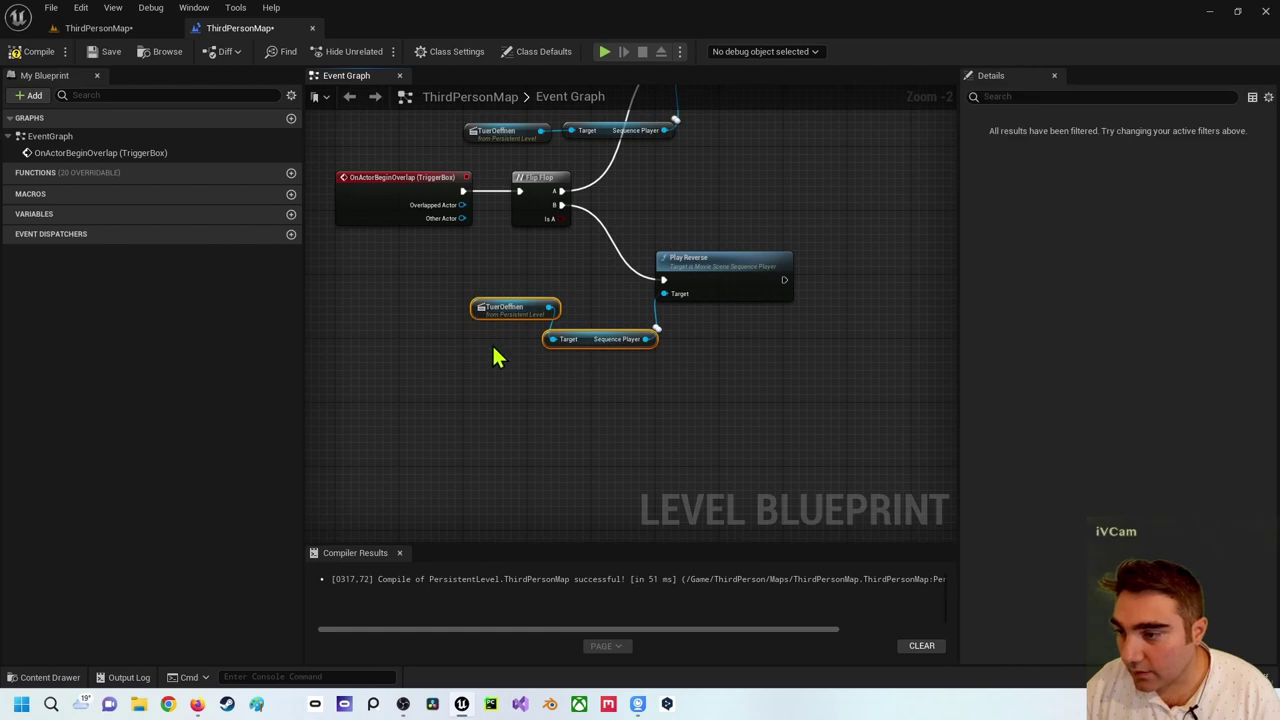
left_click_drag(511, 309, 490, 341)
mouse_move(449, 286)
left_mouse_down()
mouse_move(620, 374)
mouse_move(557, 346)
left_mouse_up()
right_click_drag(513, 219, 585, 353)
mouse_move(530, 222)
left_mouse_down()
mouse_move(674, 274)
mouse_move(636, 220)
left_mouse_up()
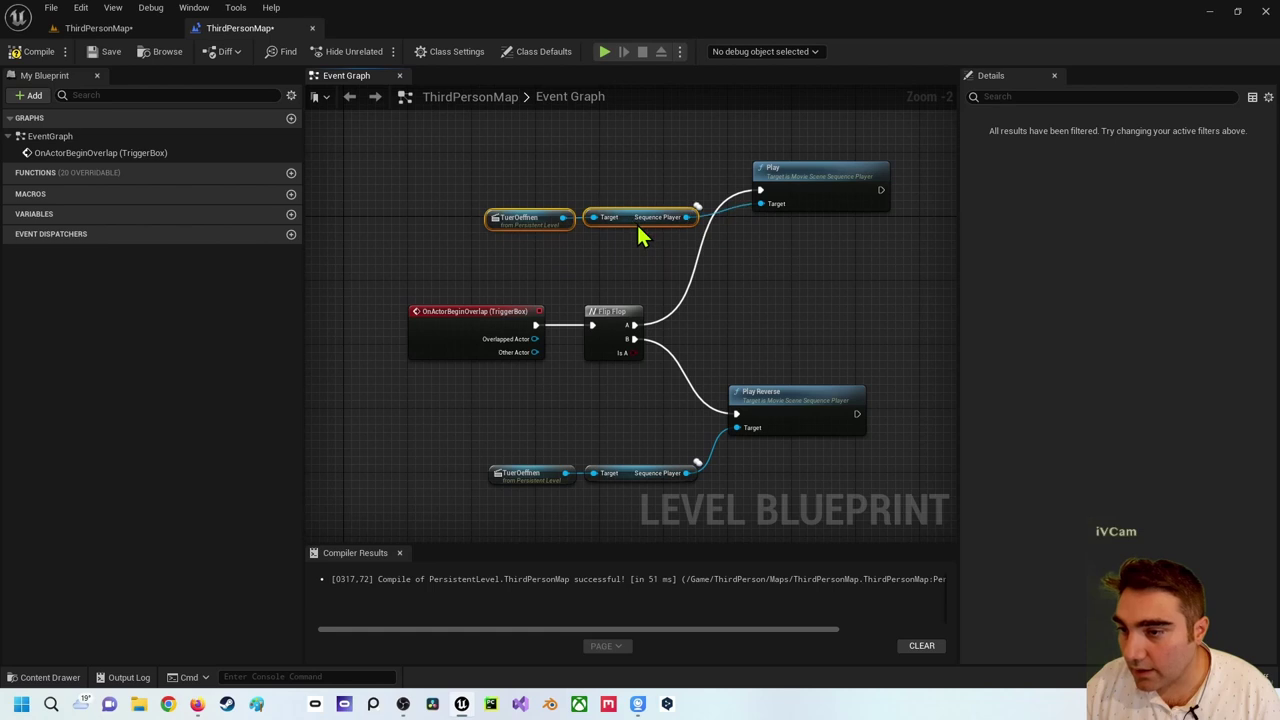
Compile and save the Level Blueprint, then start a test play
left_click(38, 51)
left_click(104, 51)
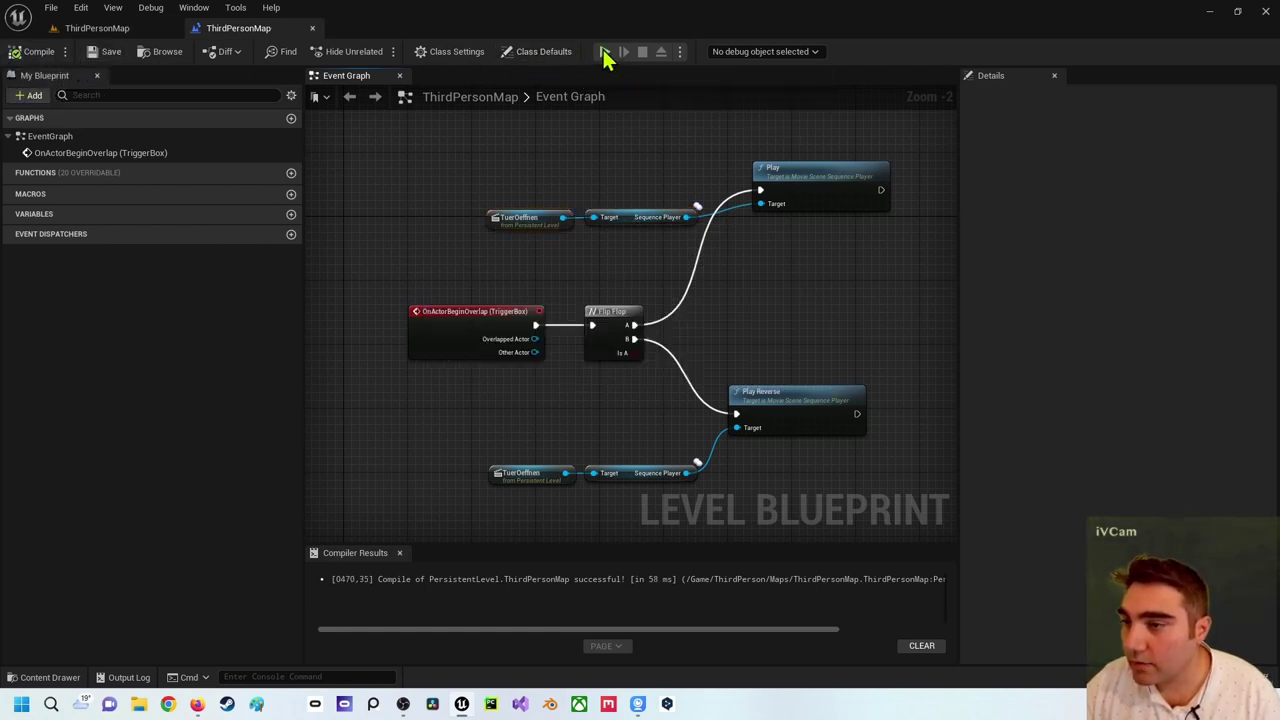
left_click(605, 51)
Jump the character onto the white trigger box and off it four times, then end the preview
key("space")
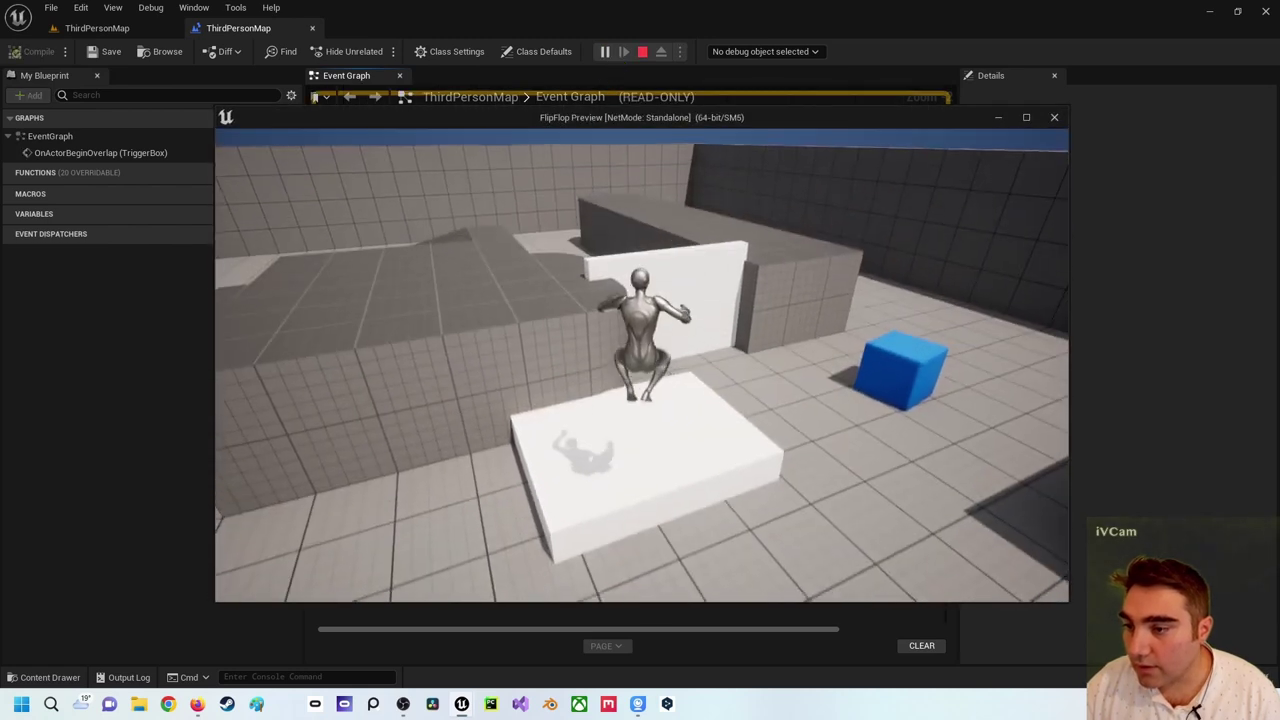
key("w")
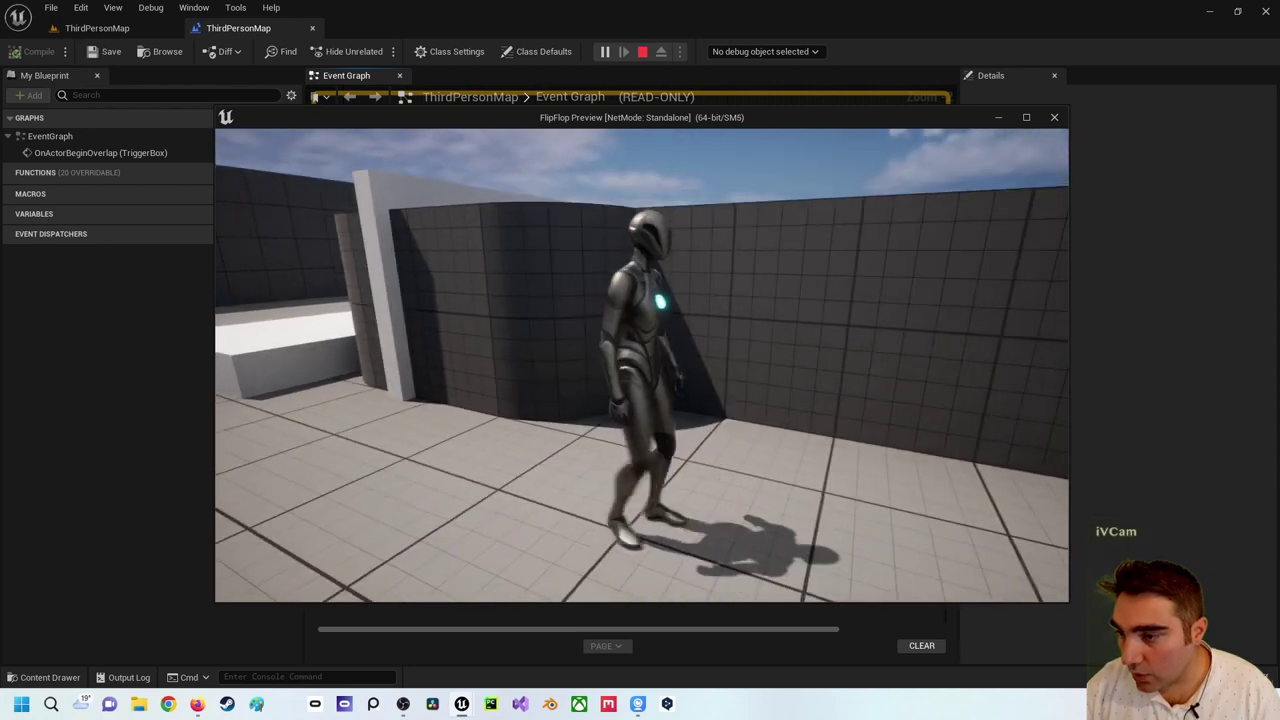
key("a")
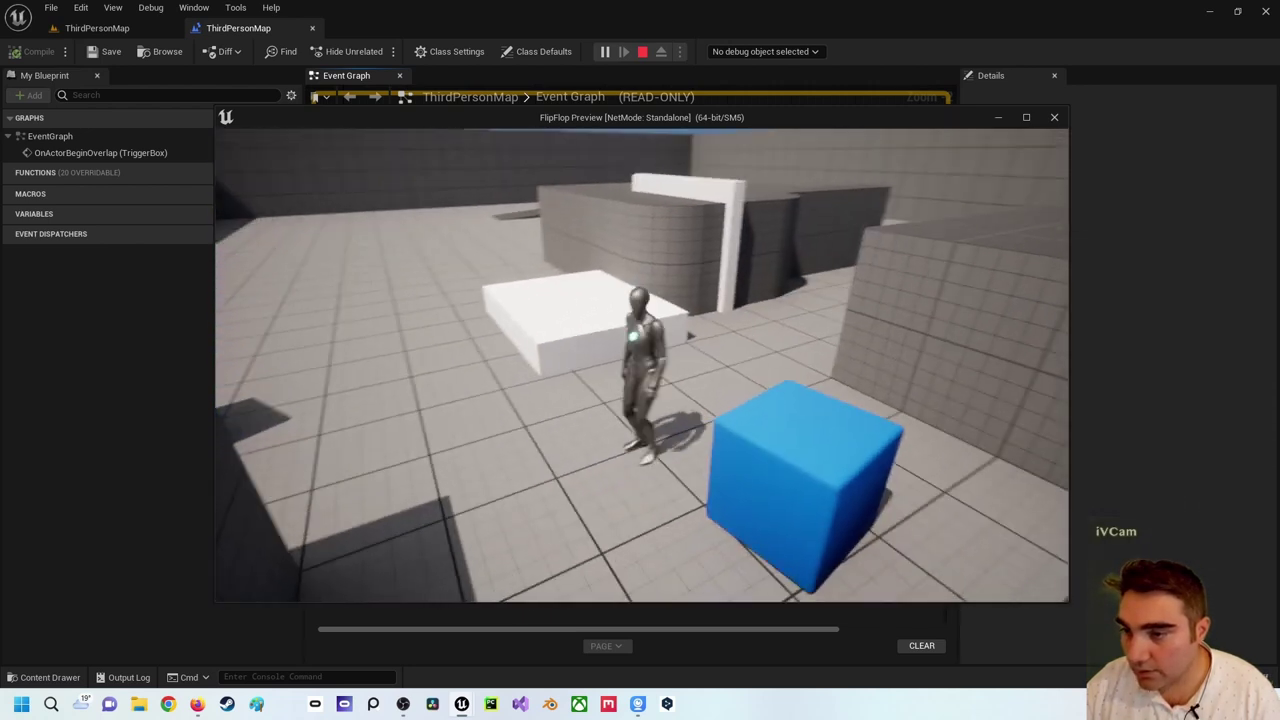
key("a")
key("w")
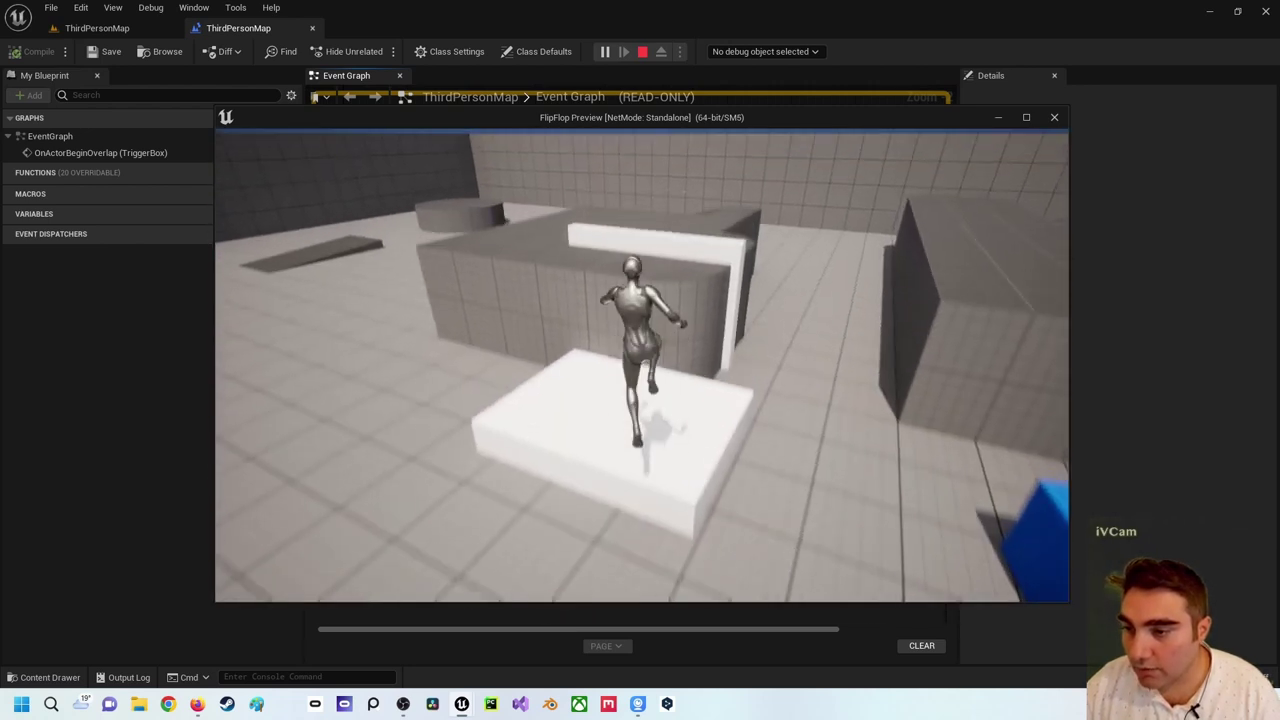
key("space")
key("s")
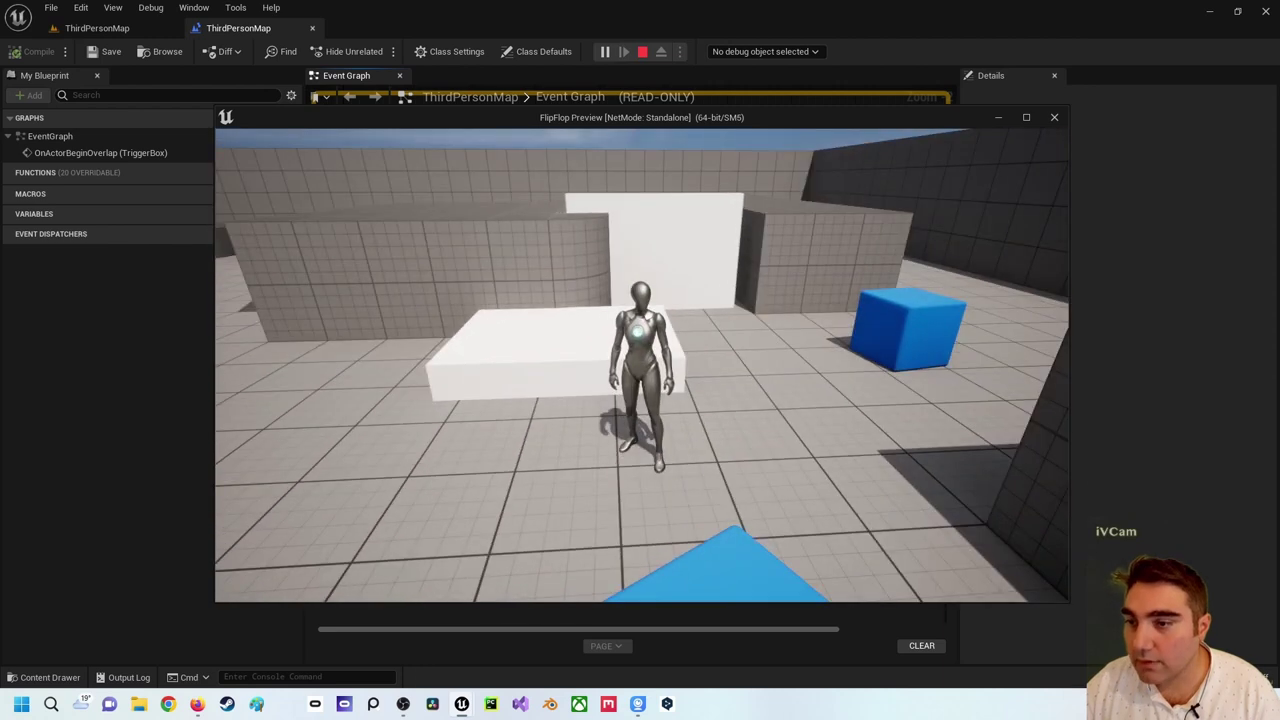
key("w")
key("space")
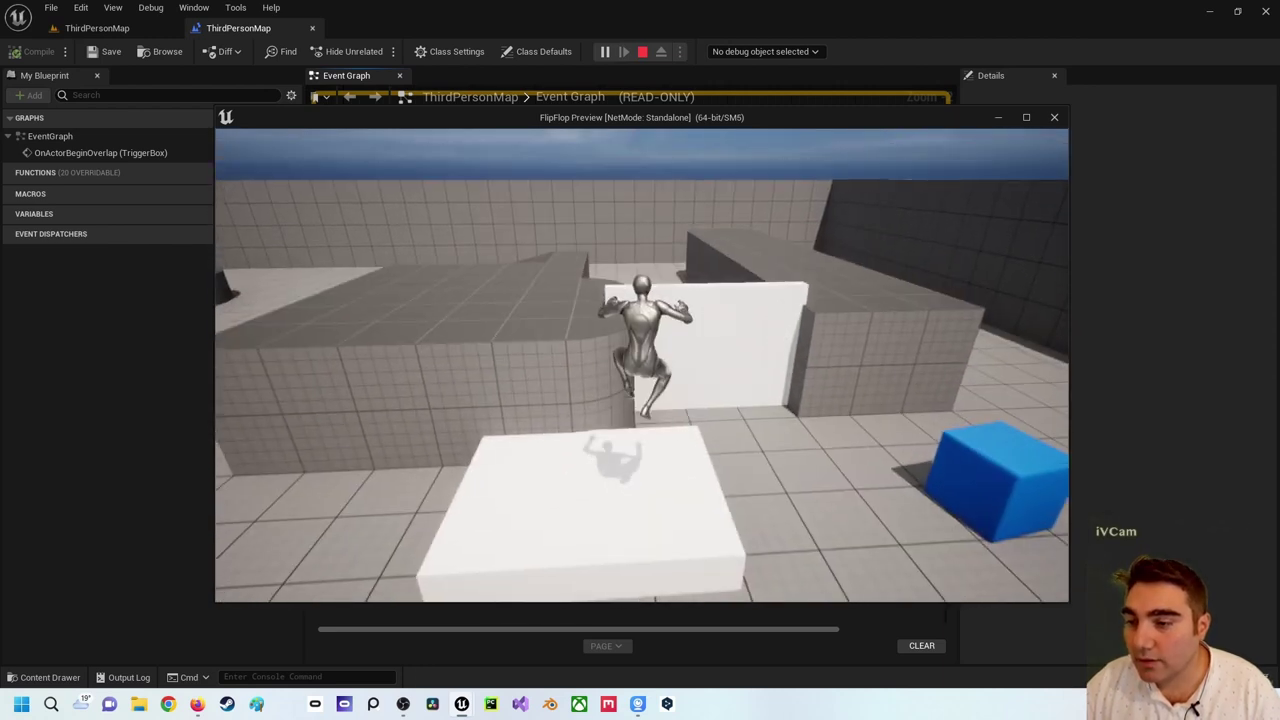
key("s")
key("w")
key("space")
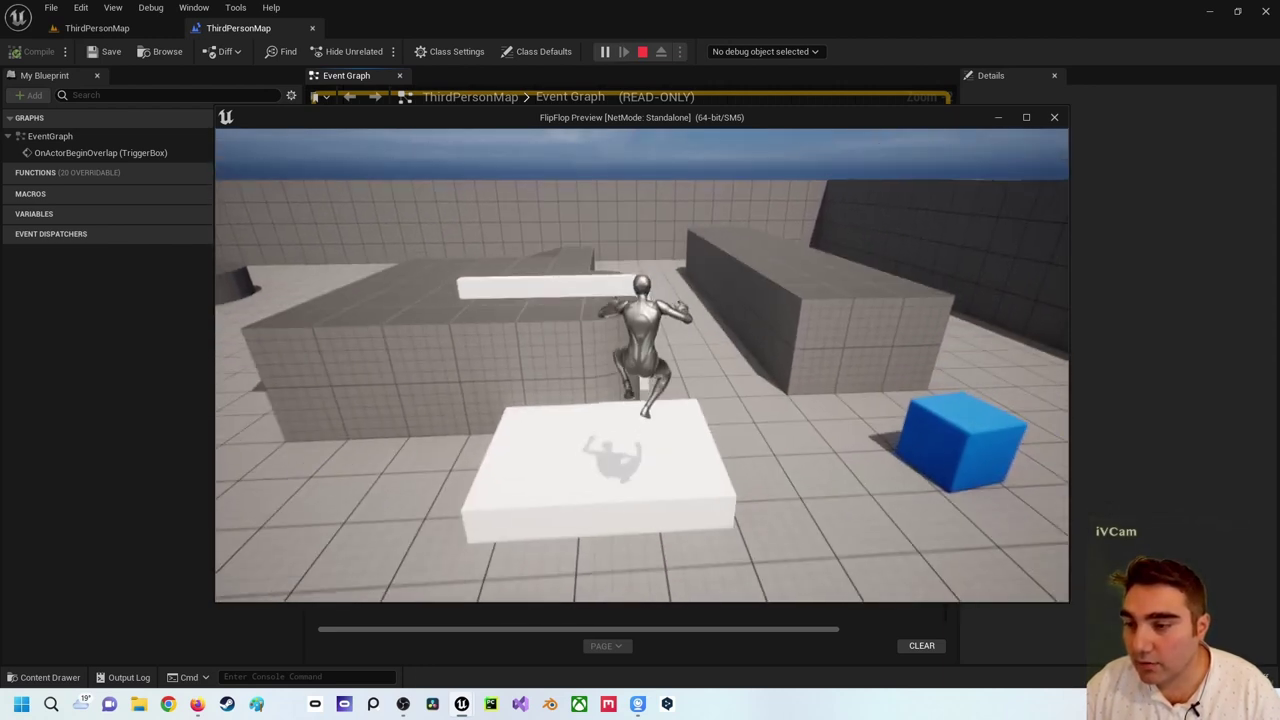
key("s")
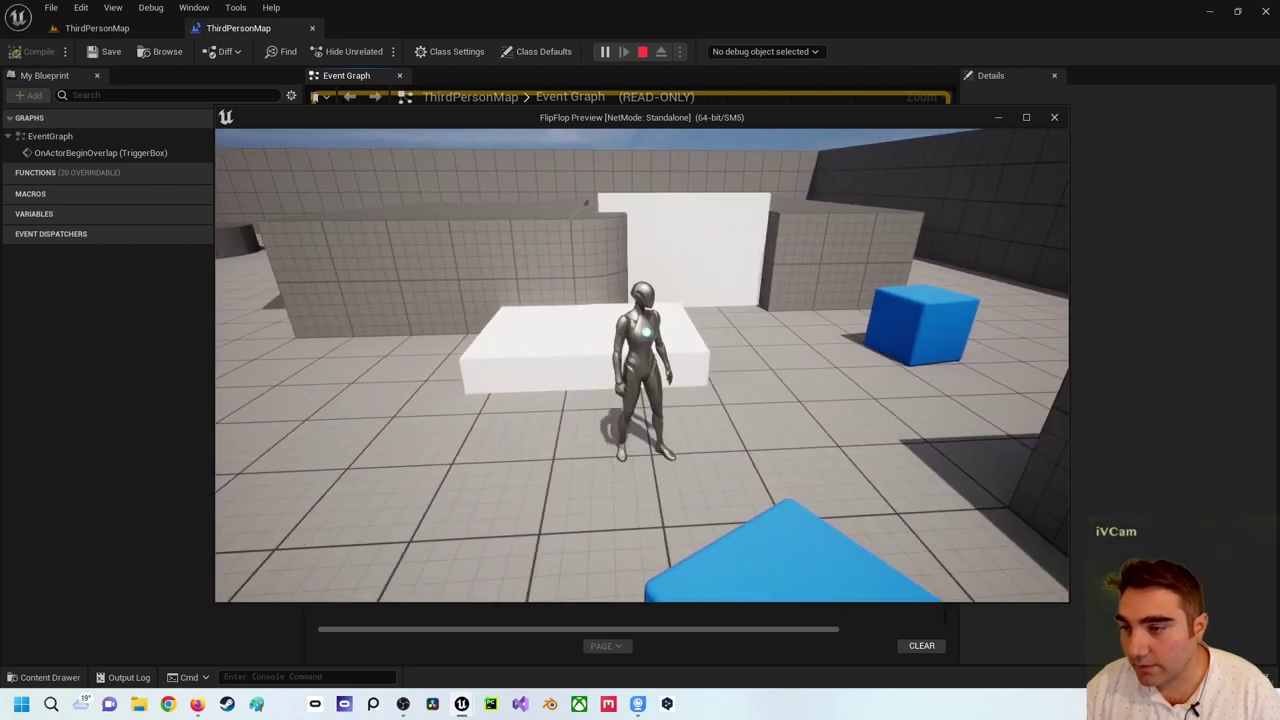
key("Escape")
scroll(529, 266, "down", 3)
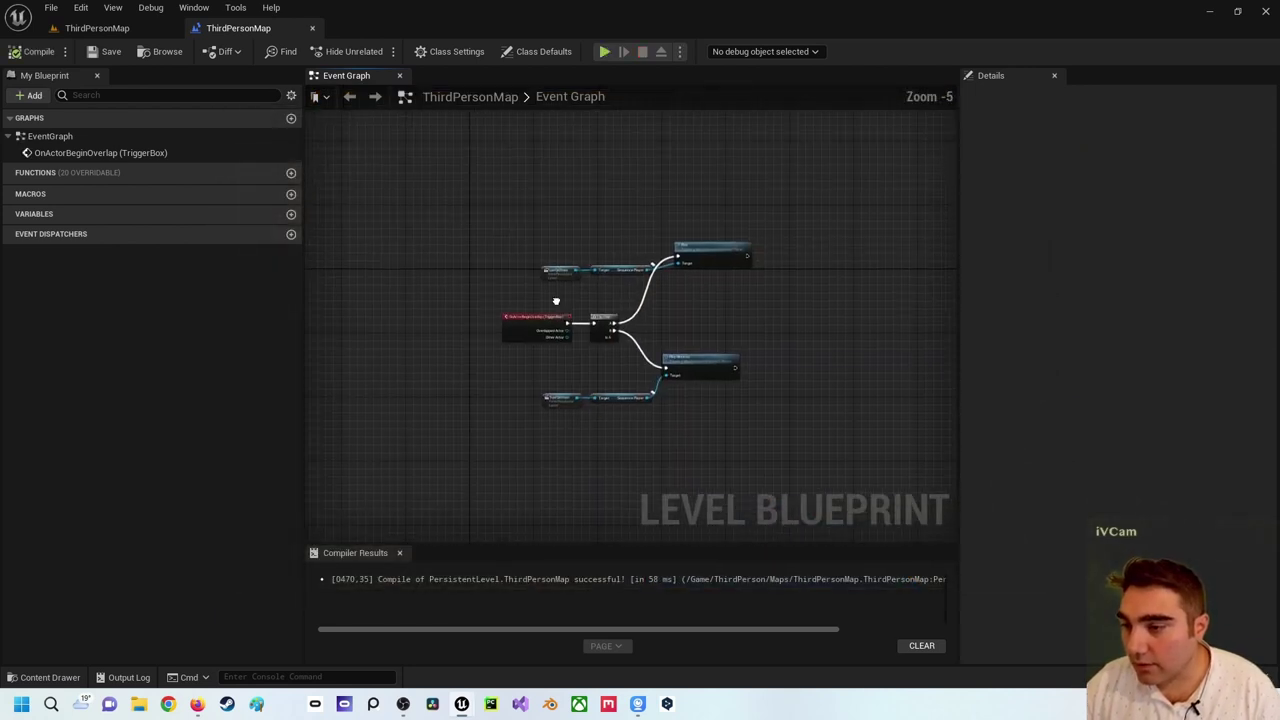
scroll(609, 320, "up", 3)
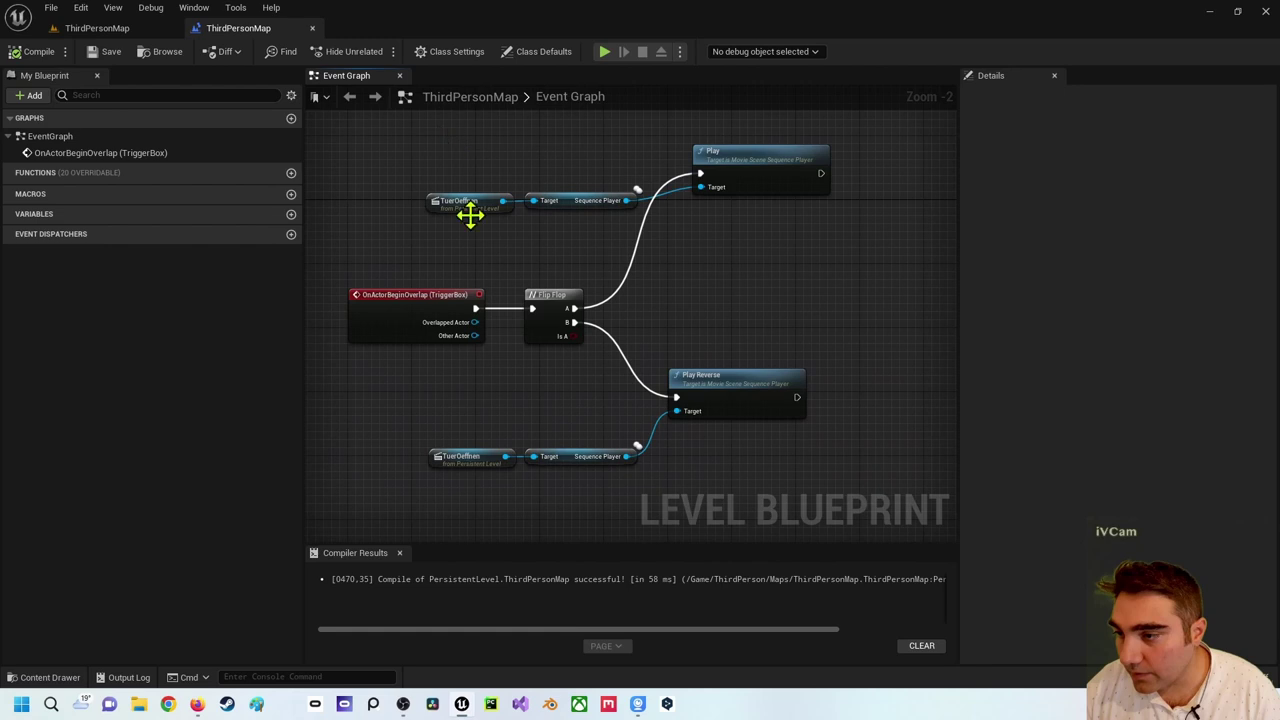
right_click_drag(470, 213, 562, 150)
right_click(562, 145)
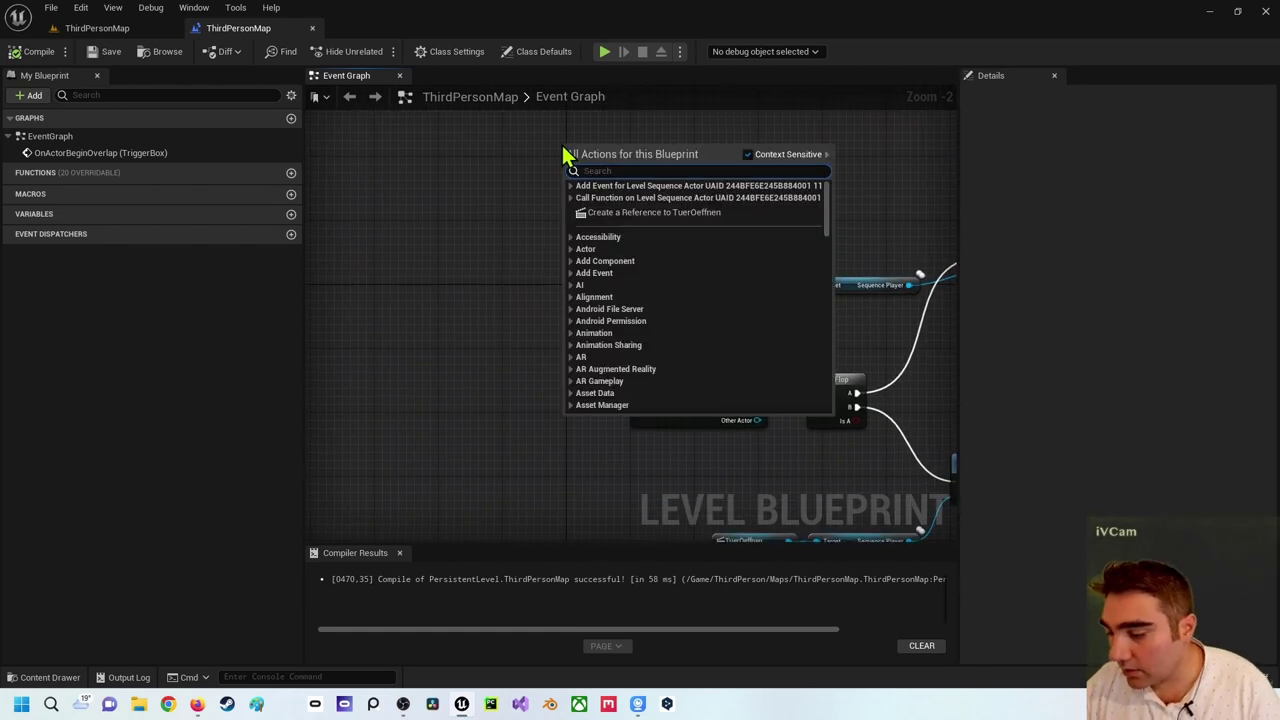
type("1")
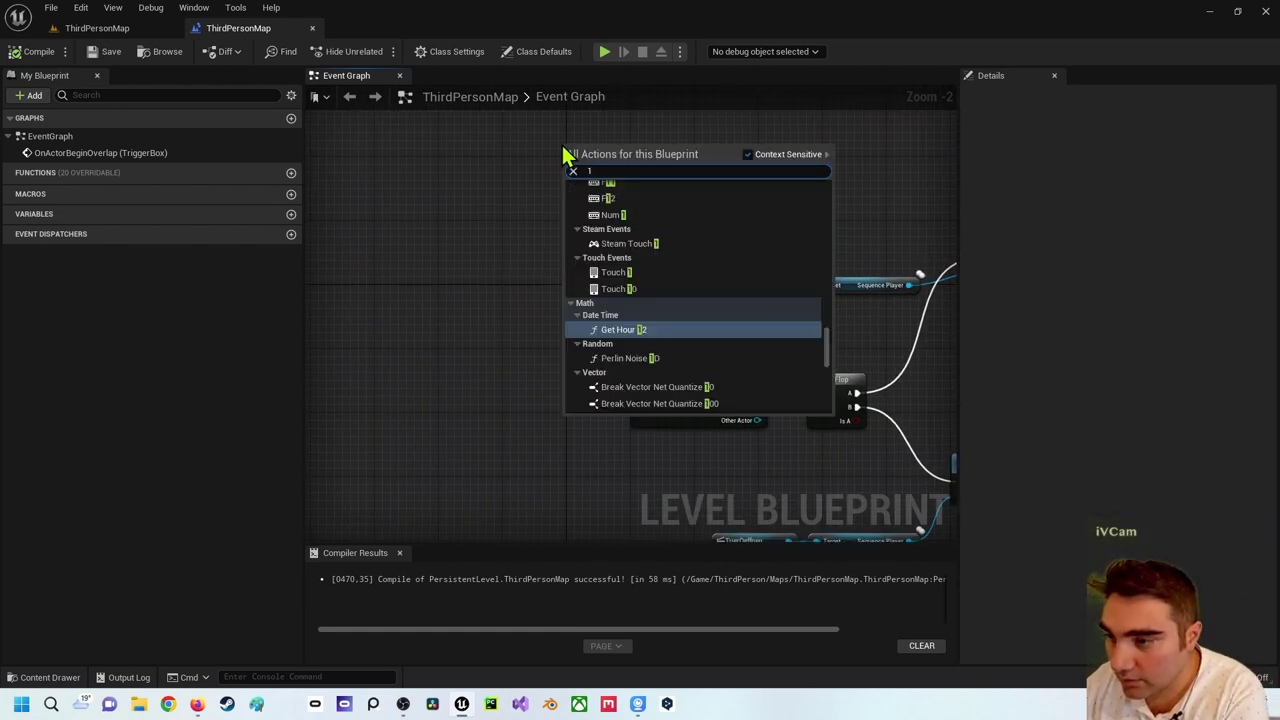
key("BackSpace")
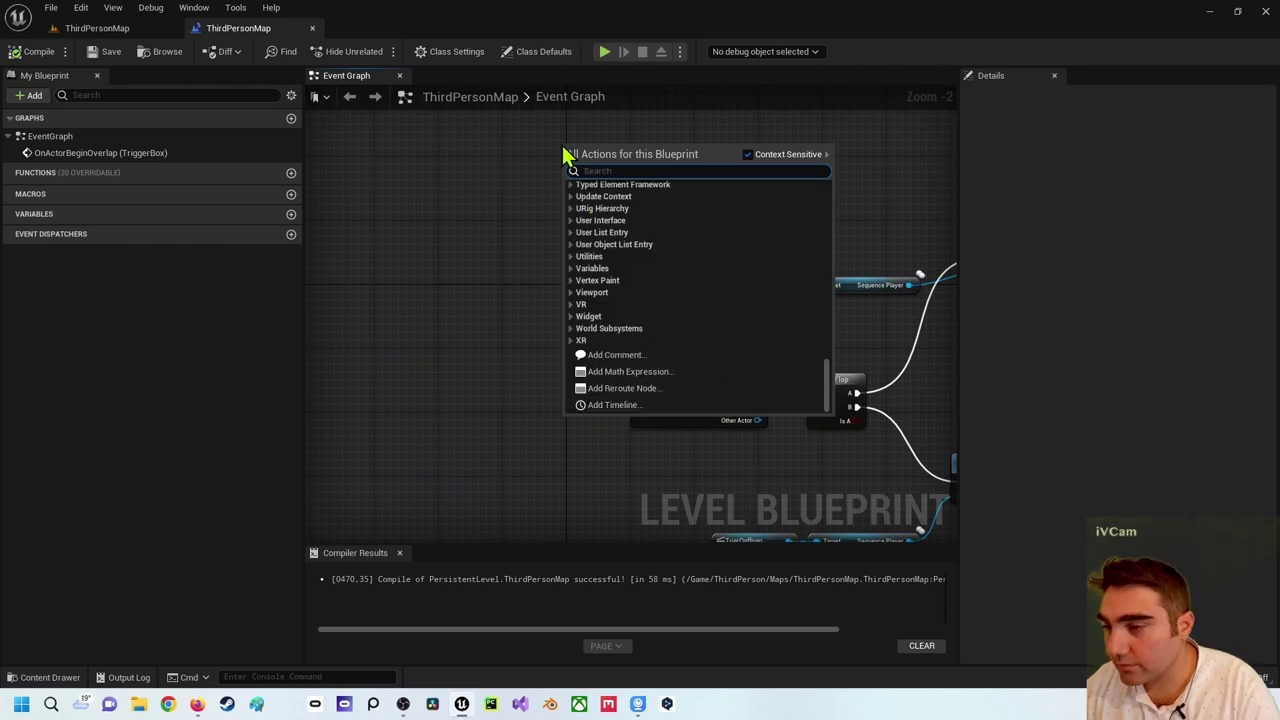
left_click(591, 309)
mouse_move(591, 309)
right_mouse_down()
mouse_move(572, 240)
mouse_move(618, 230)
right_mouse_up()
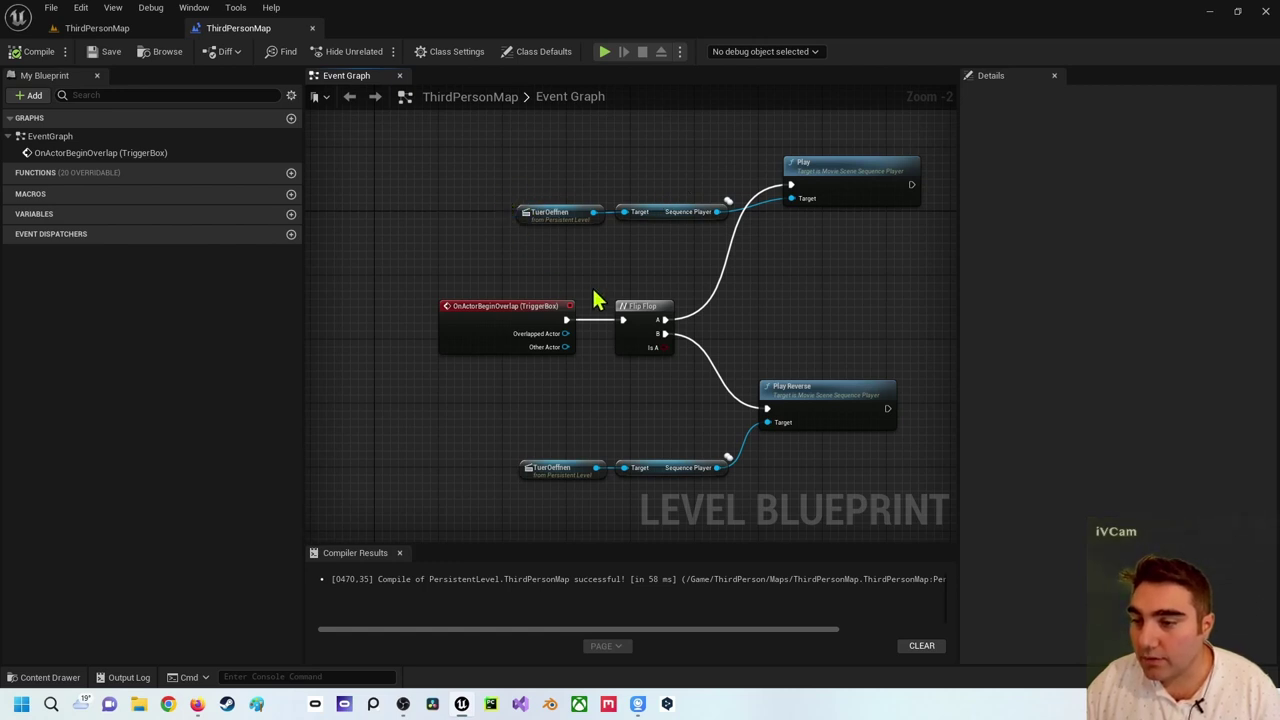
left_click(645, 323)
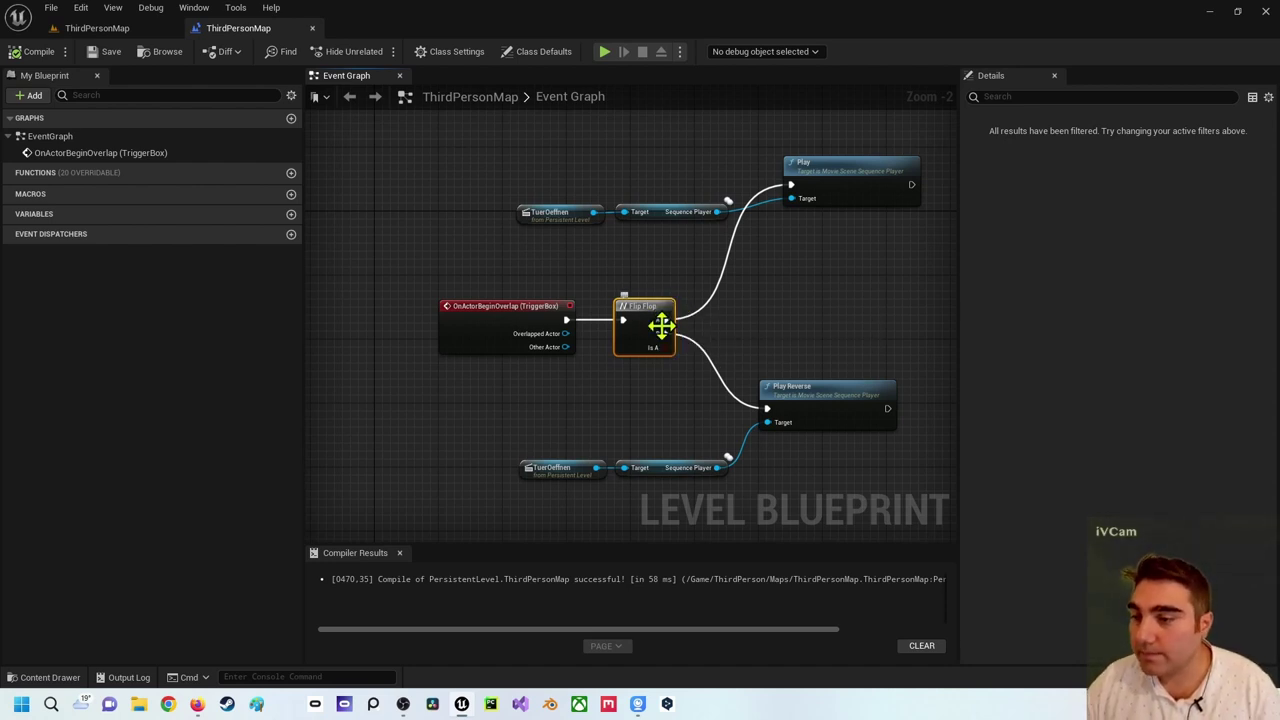
right_click_drag(660, 325, 652, 305)
left_click(660, 410)
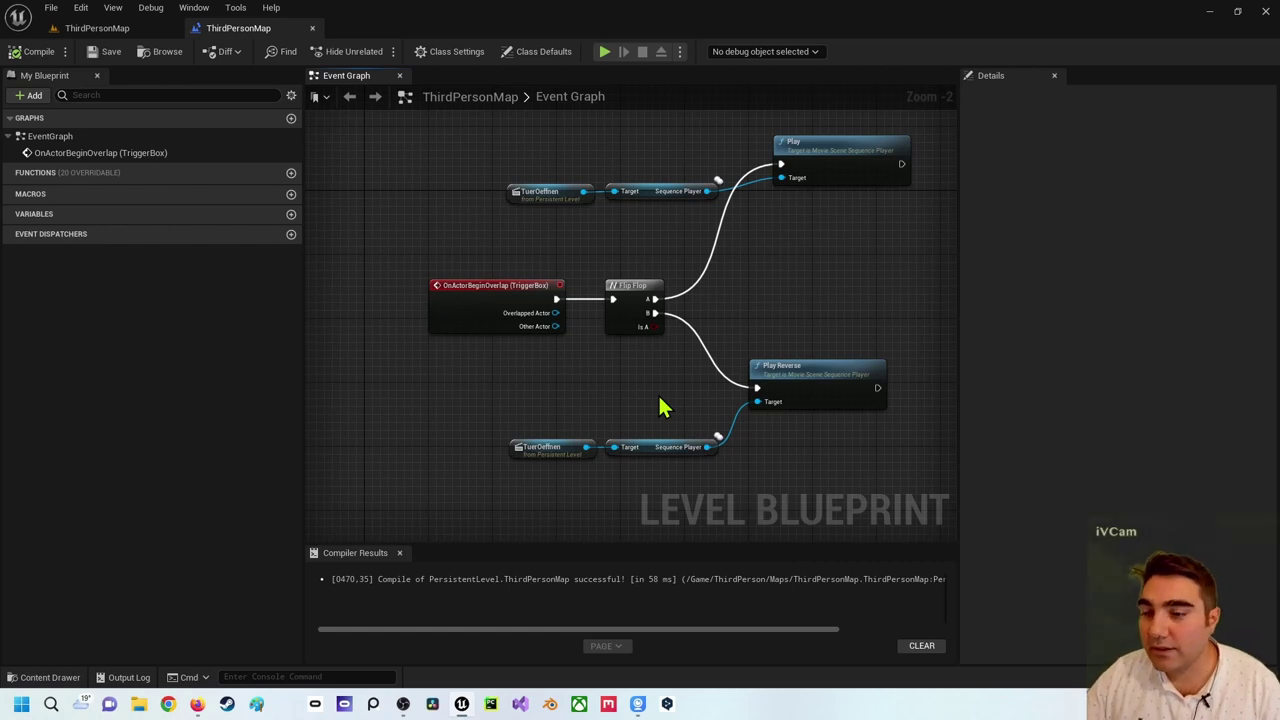
left_click_drag(520, 414, 645, 490)
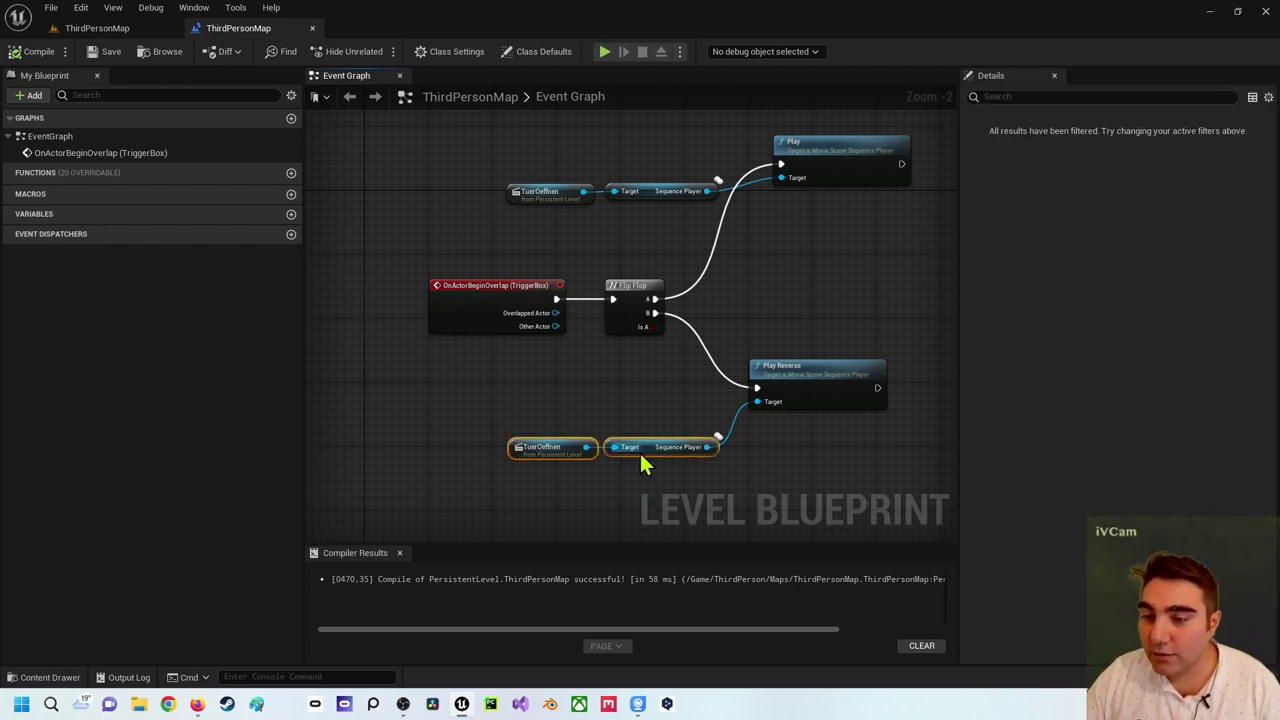
left_click(610, 386)
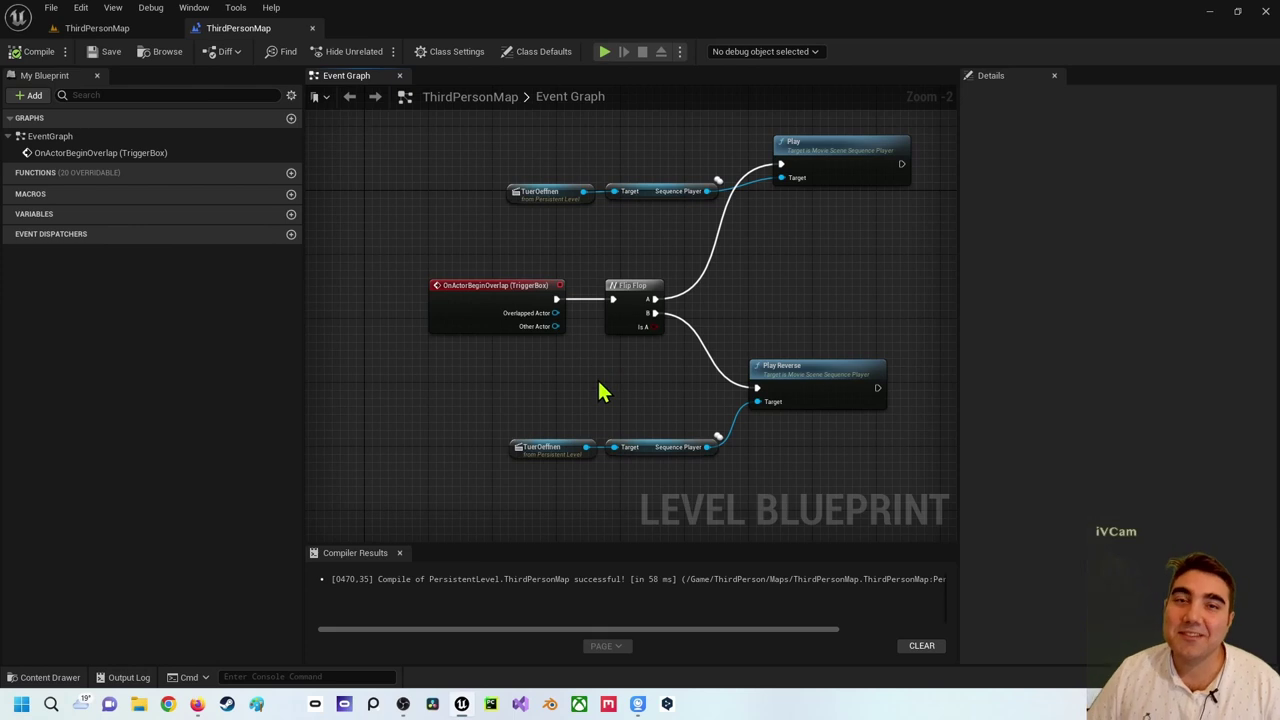